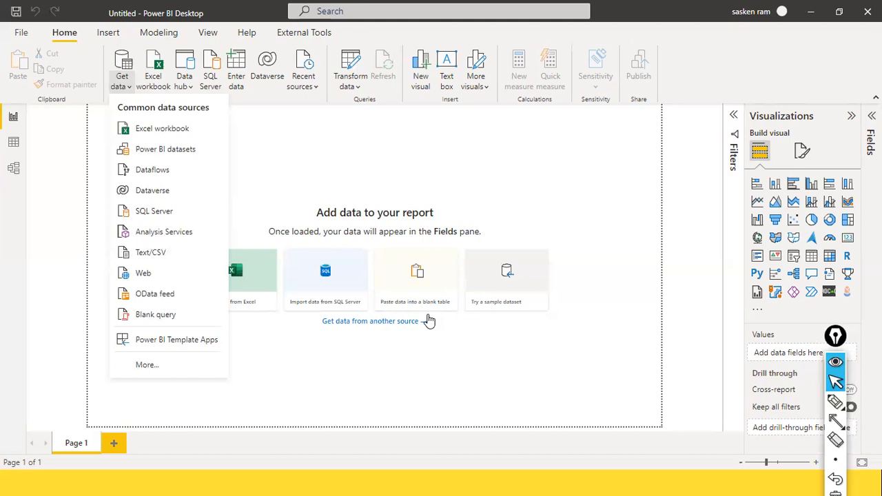
Browse the full list of data sources and connect to the Folder source
left_click(141, 371)
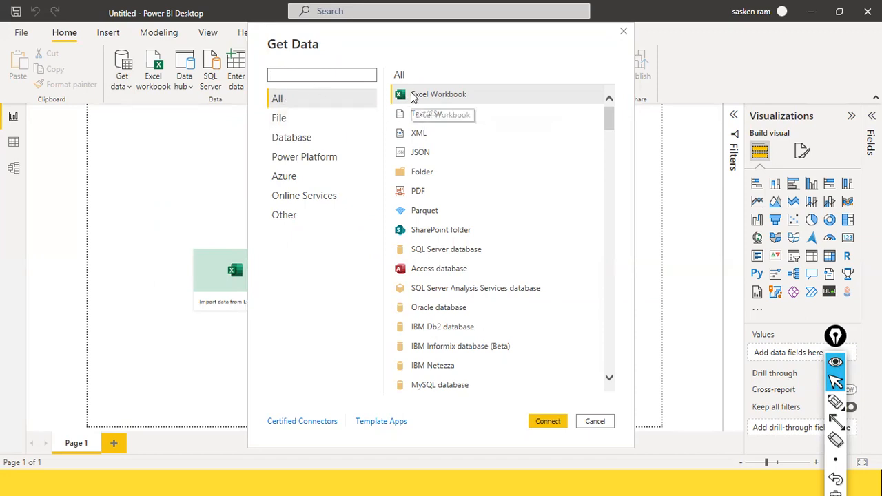
scroll(444, 131, "down", 5)
scroll(447, 130, "up", 6)
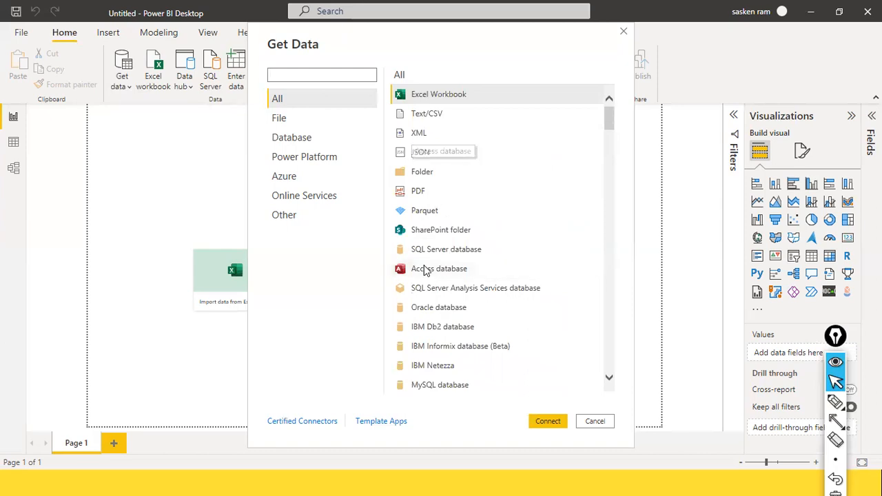
left_click(418, 176)
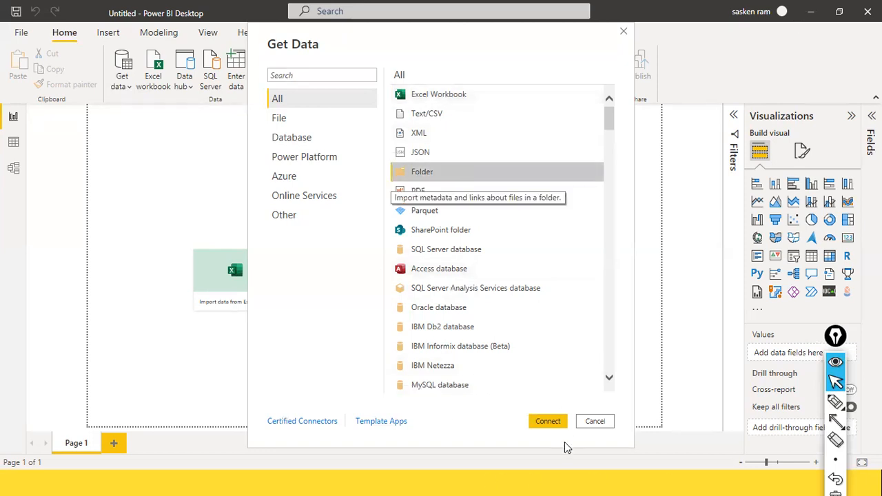
left_click(542, 424)
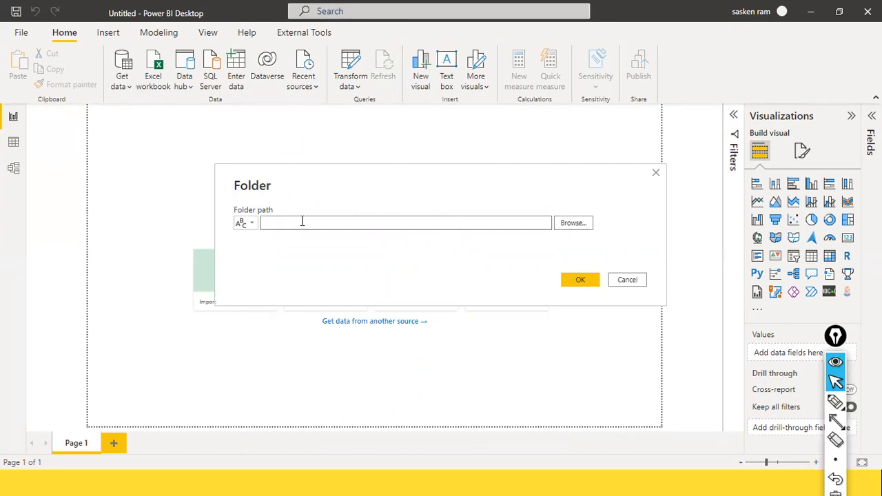
Find File Explorer through the system search, open it and maximize its window
key("super")
type("file")
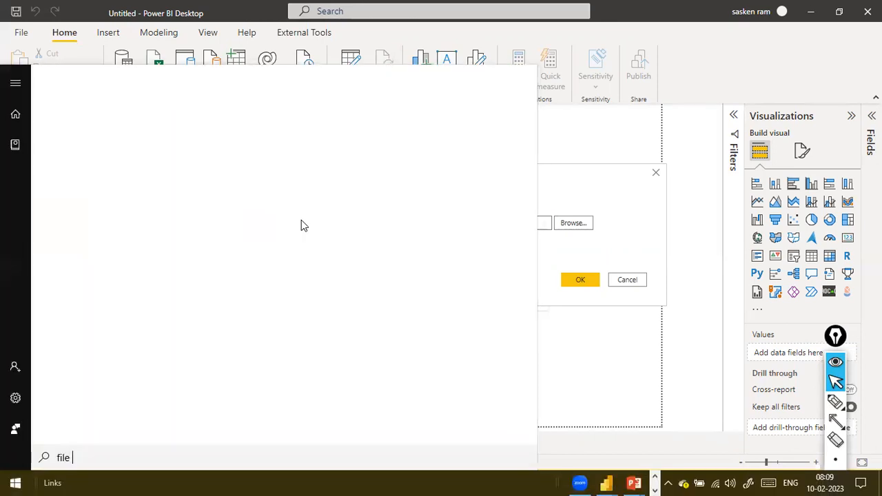
type(" expl")
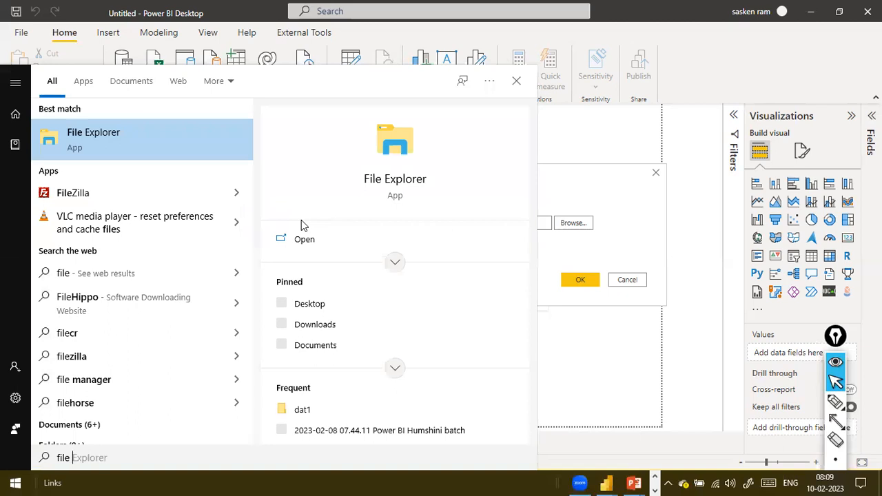
type("orer")
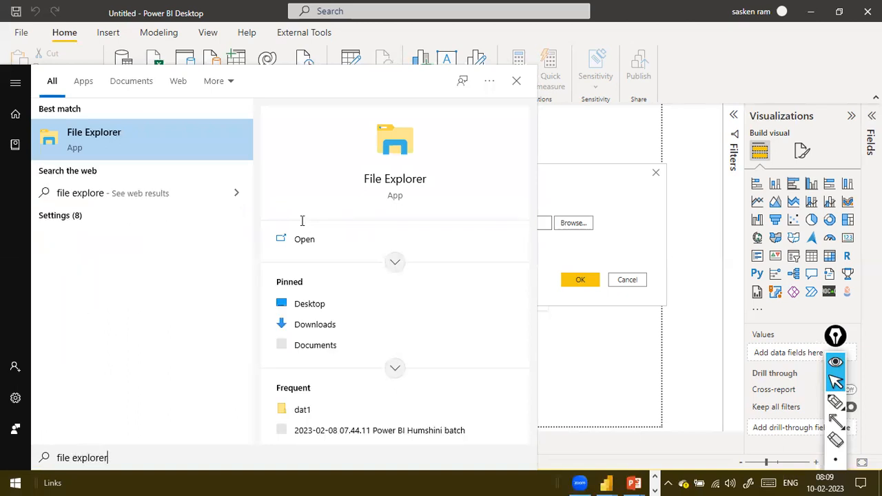
key("Escape")
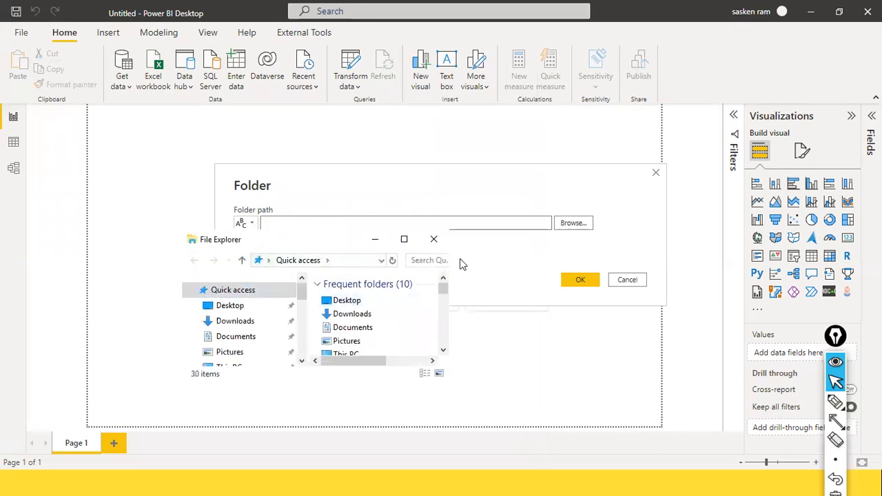
left_click(404, 238)
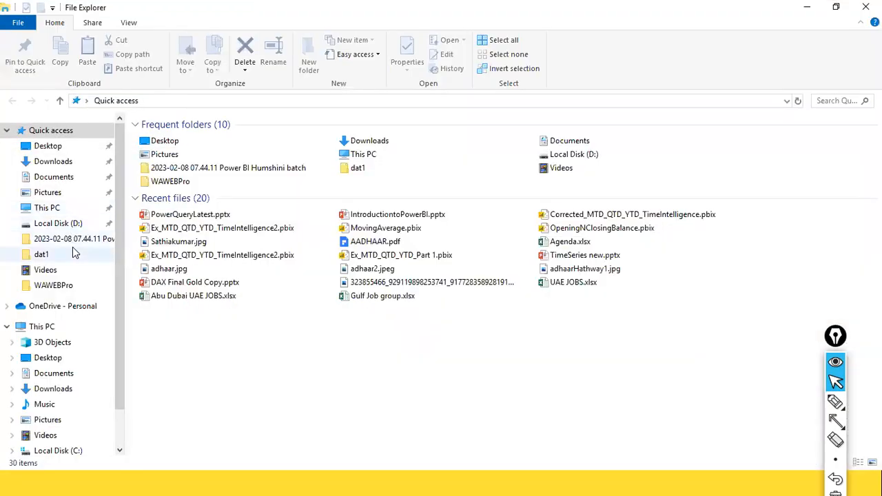
Open the NCDailysales folder on Local Disk (D:)
scroll(78, 335, "down", 2)
left_click(57, 411)
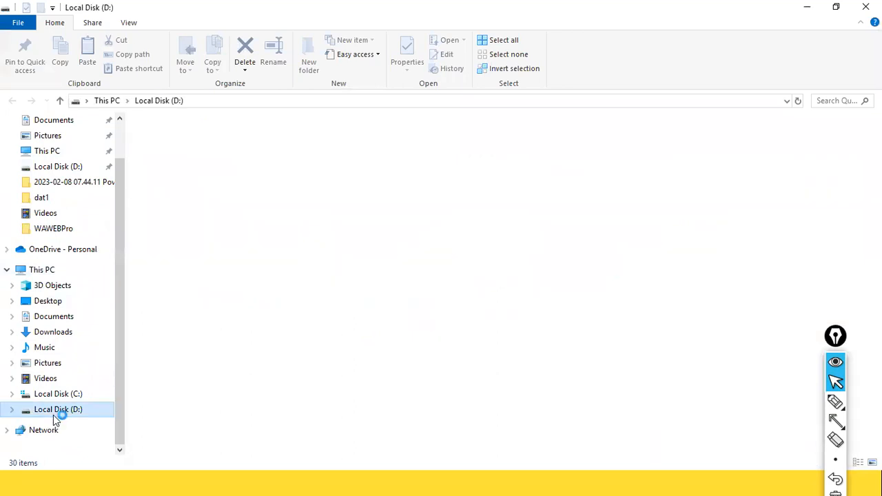
left_click(158, 357)
key("n")
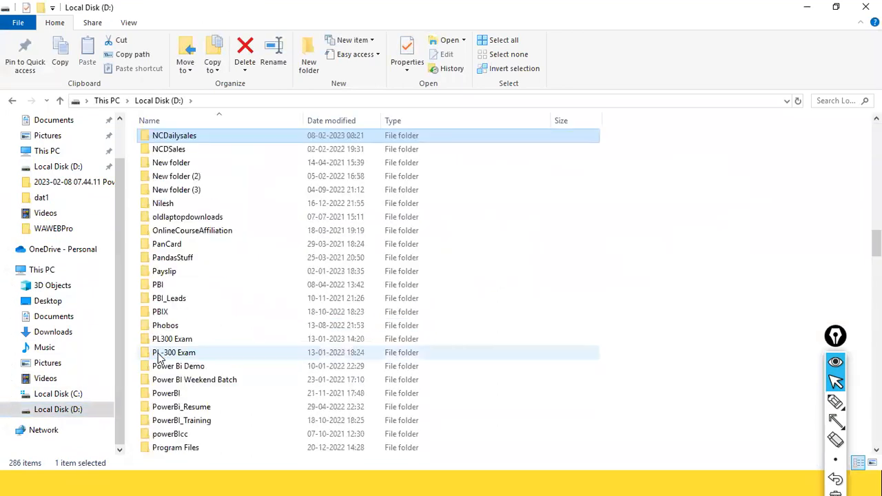
key("Return")
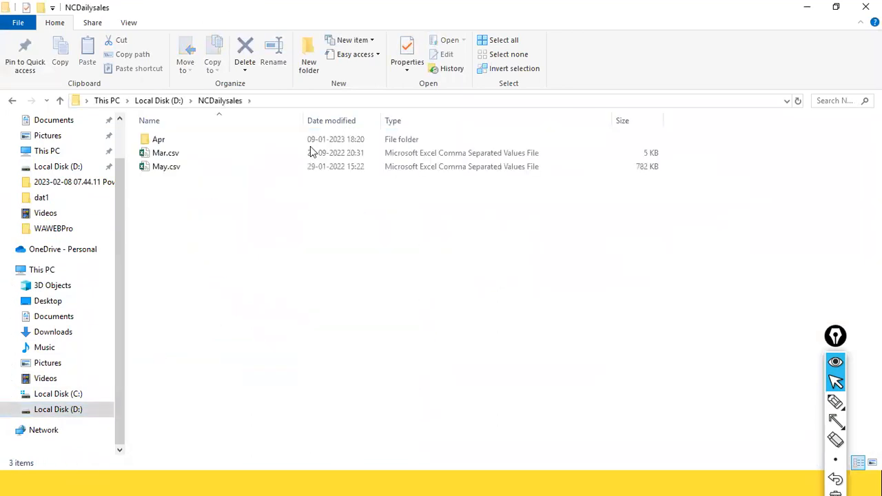
Copy the NCDailysales folder's path and paste D:\NCDailysales as the folder path in Power BI Desktop
left_click(266, 104)
key("ctrl+c")
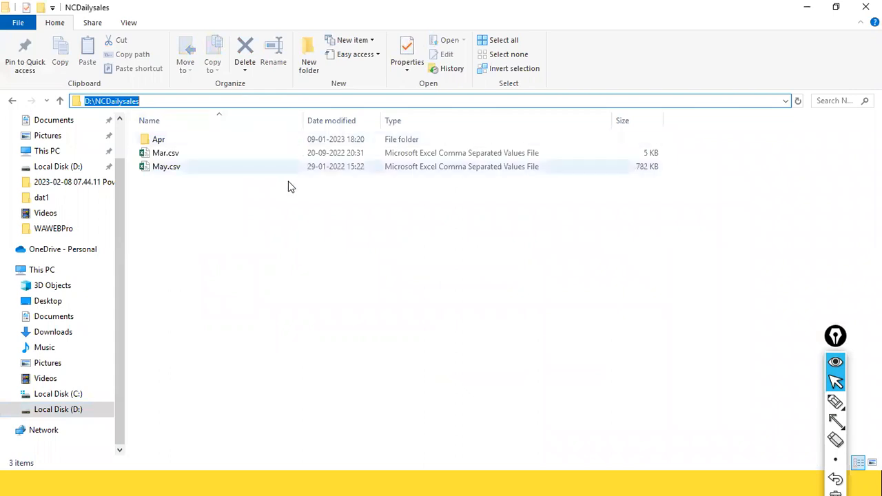
key("alt+Tab")
left_click(344, 218)
key("ctrl+v")
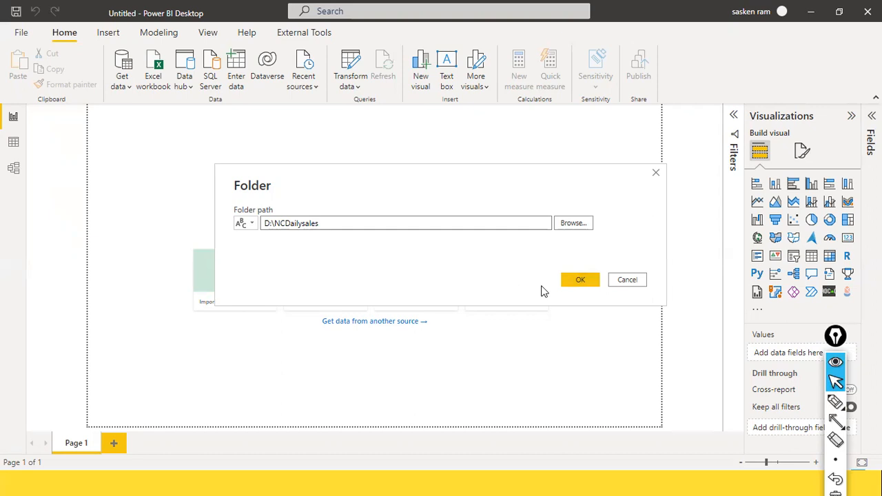
Examine the files in the NCDailysales folder and its Apr subfolder in File Explorer, and return to Power BI Desktop
key("alt+Tab")
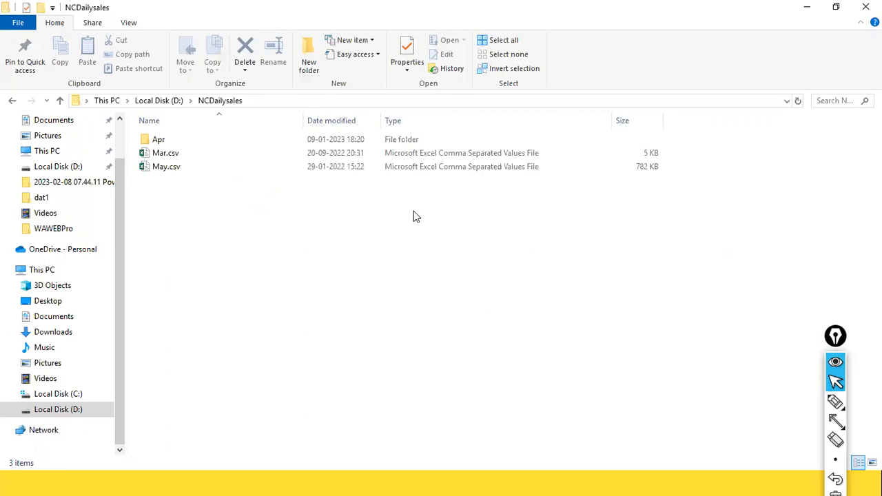
key("alt+Tab")
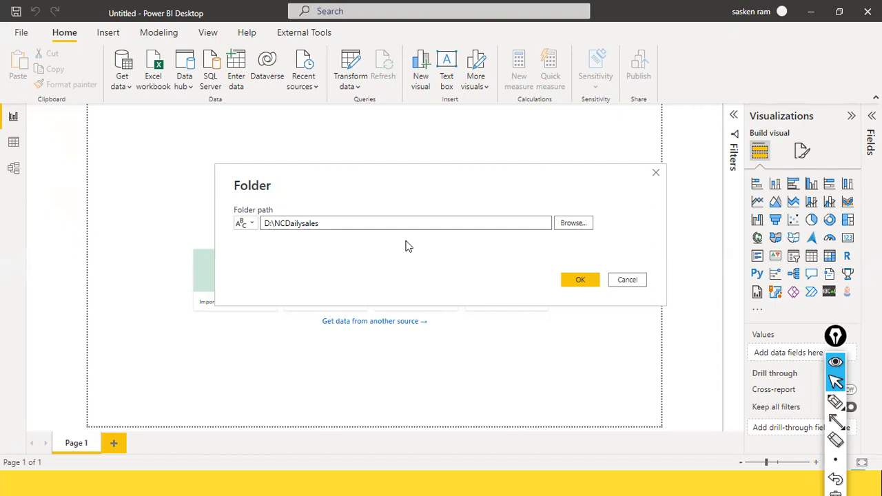
key("alt+Tab")
key("alt+Tab")
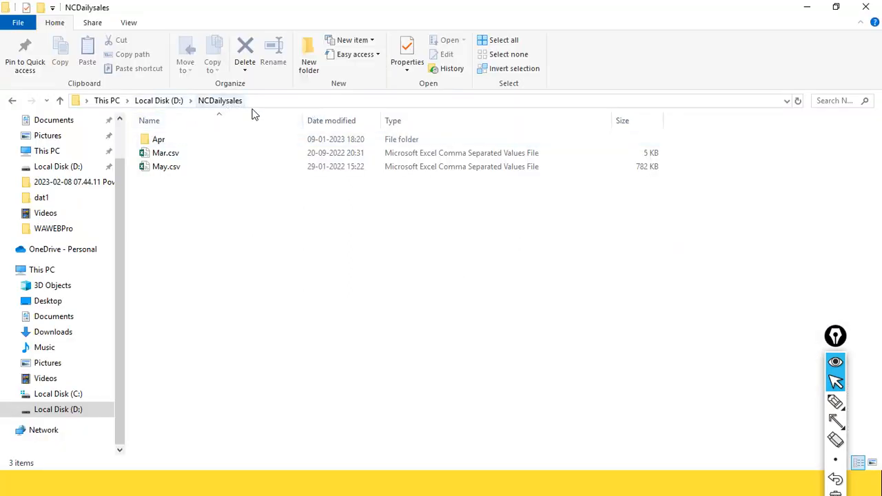
key("alt+Tab")
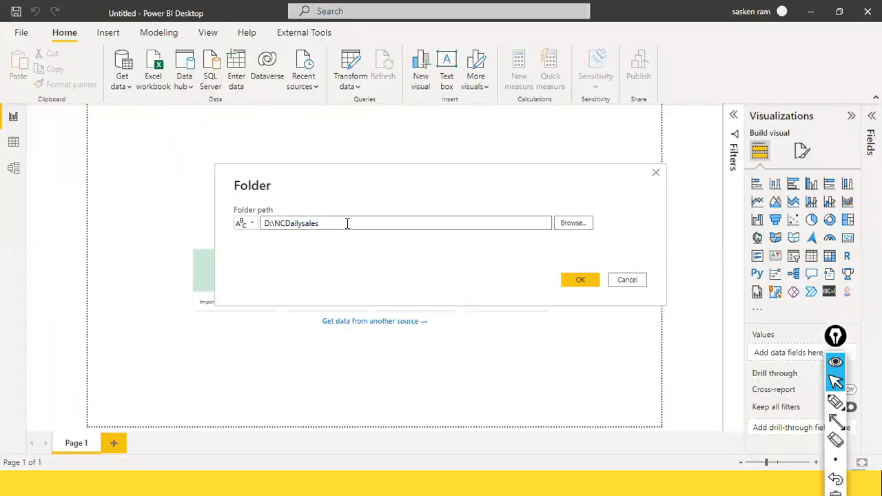
key("alt+Tab")
left_click(157, 139)
double_click(158, 139)
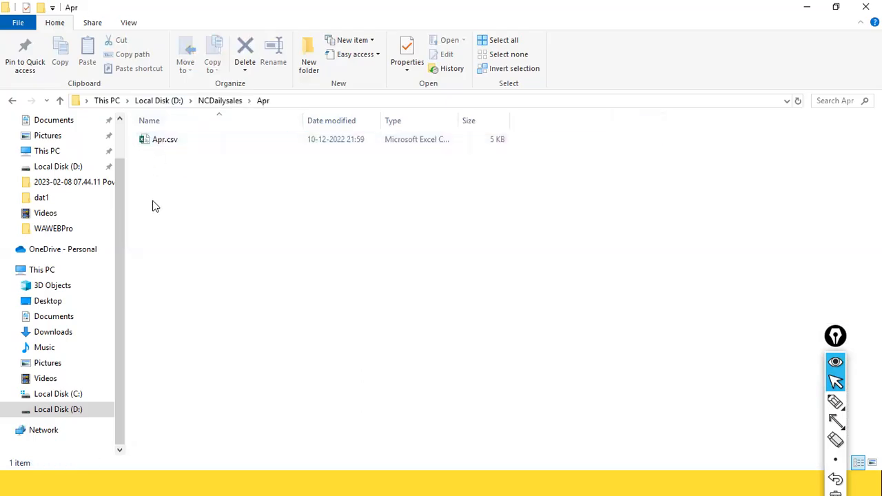
left_click(216, 102)
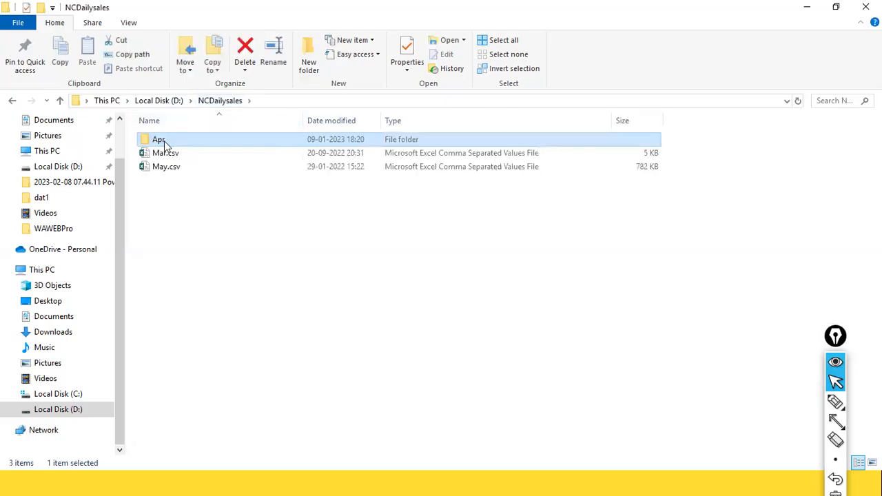
double_click(164, 141)
left_click(221, 101)
key("alt+Tab")
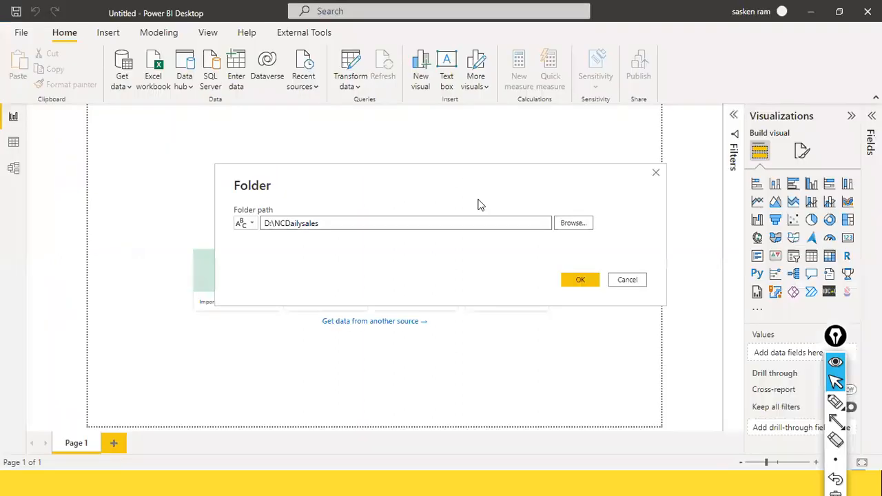
Confirm the D:\NCDailysales folder path and compare the previewed files with the Apr subfolder in File Explorer
left_click(571, 279)
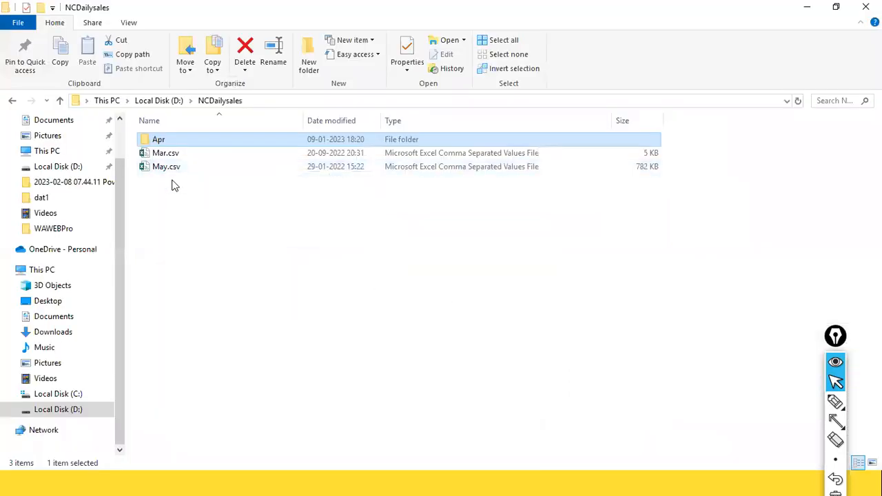
double_click(164, 140)
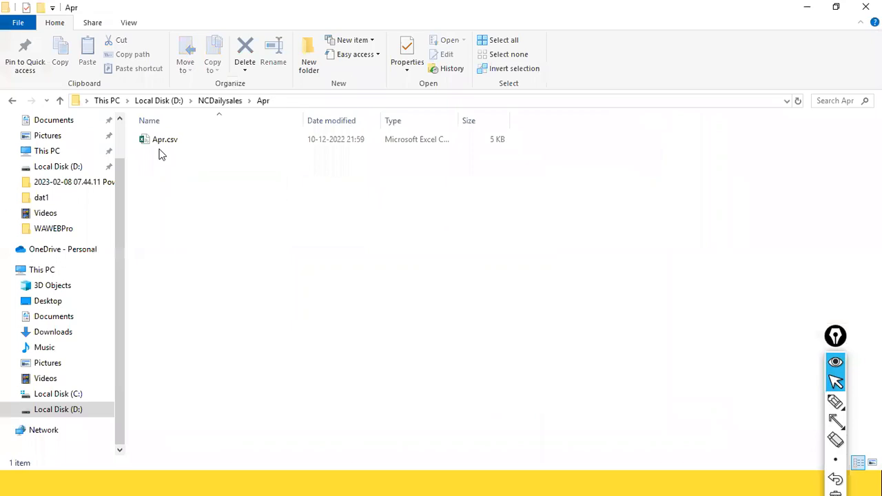
left_click(221, 101)
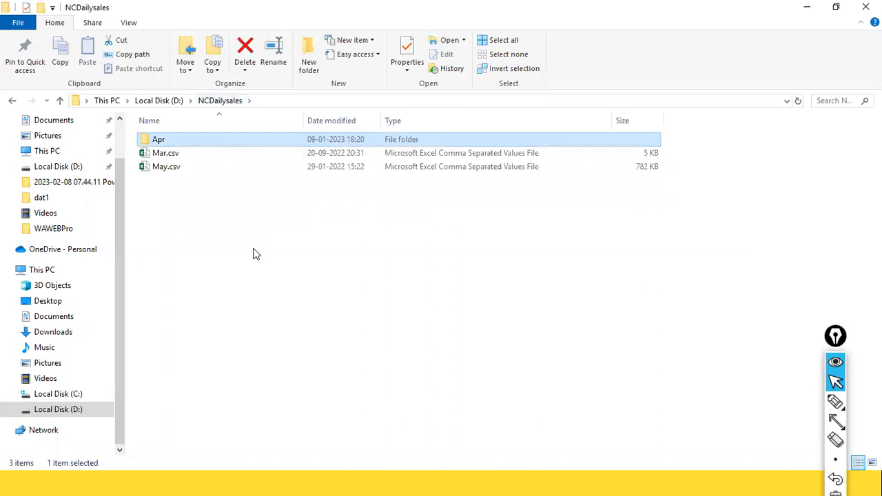
key("alt+Tab")
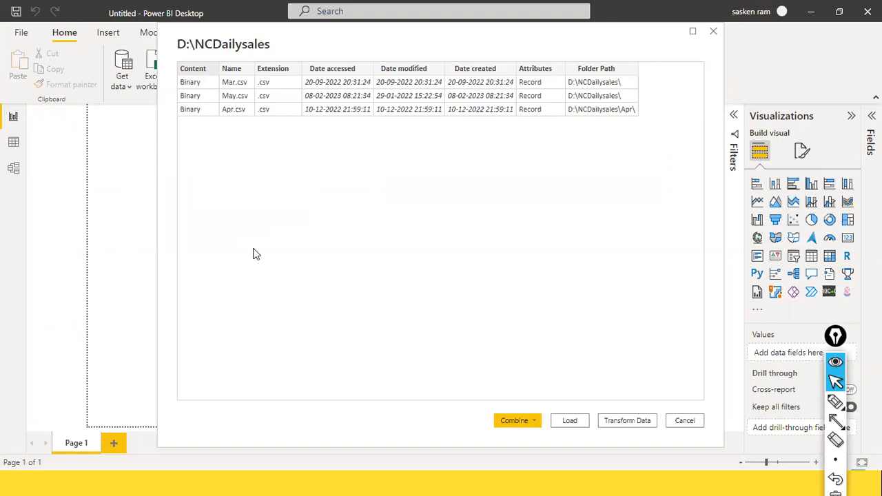
key("ctrl+shift+a")
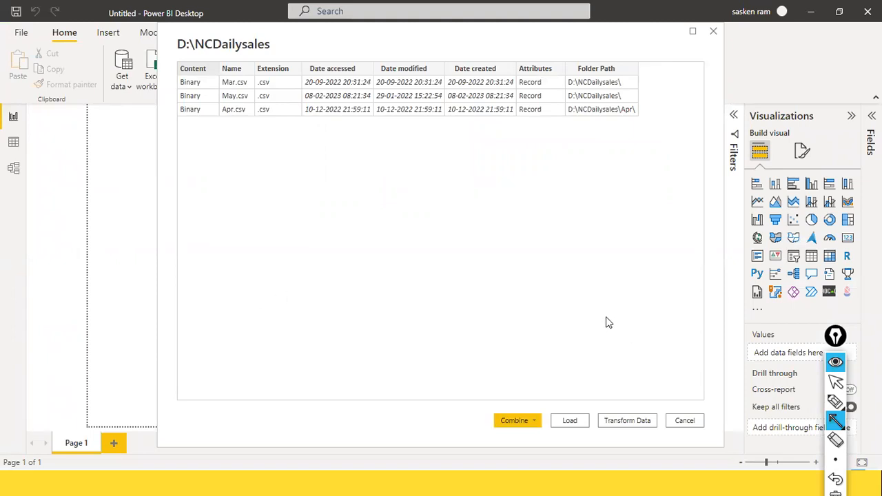
mouse_move(470, 277)
left_mouse_down()
mouse_move(487, 394)
mouse_move(511, 404)
left_mouse_up()
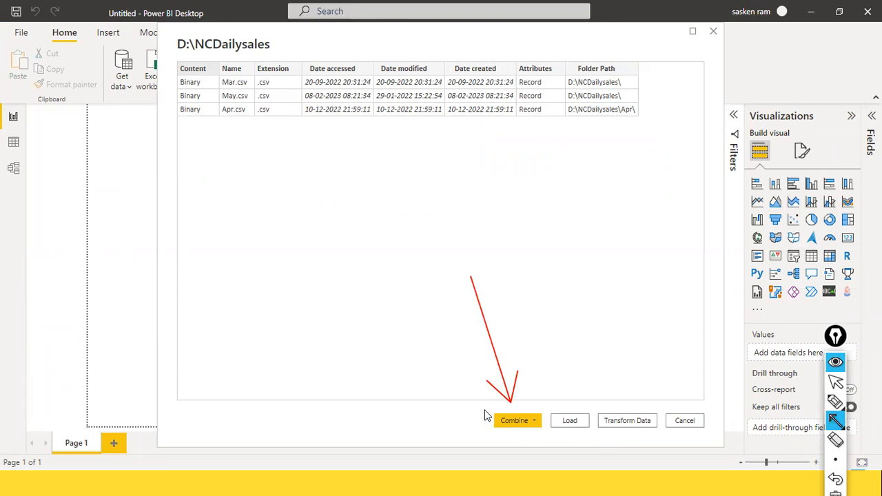
key("ctrl+shift+2")
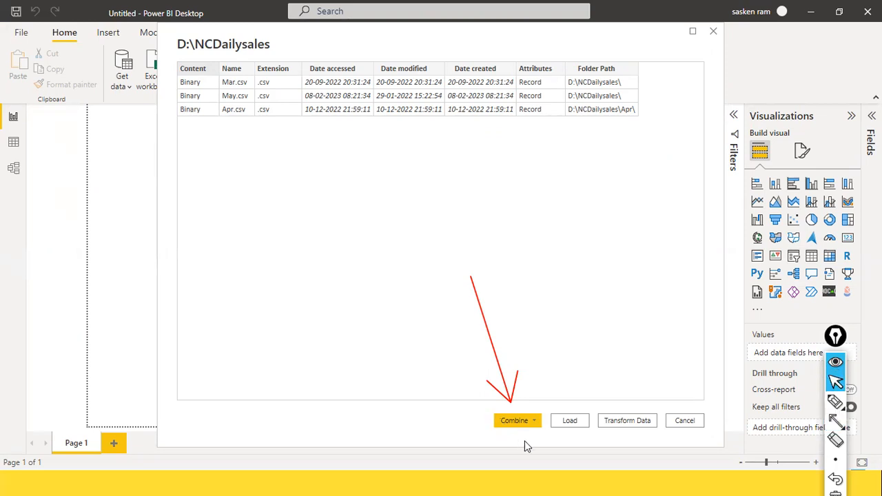
Review the Combine options and load the NCDailysales file list without combining the files
left_click(533, 419)
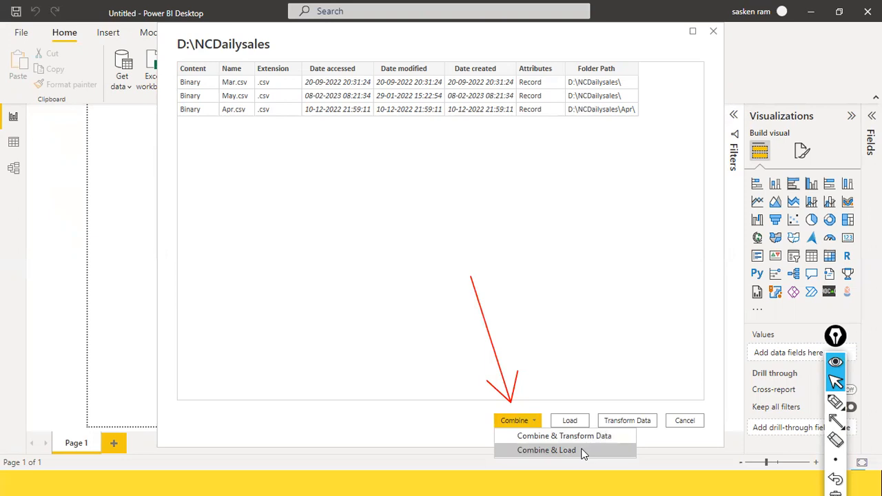
left_click(567, 455)
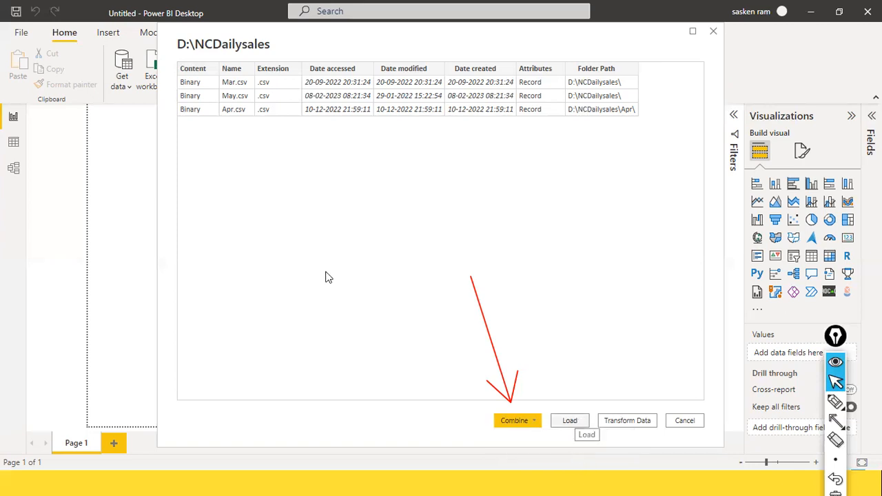
left_click(574, 420)
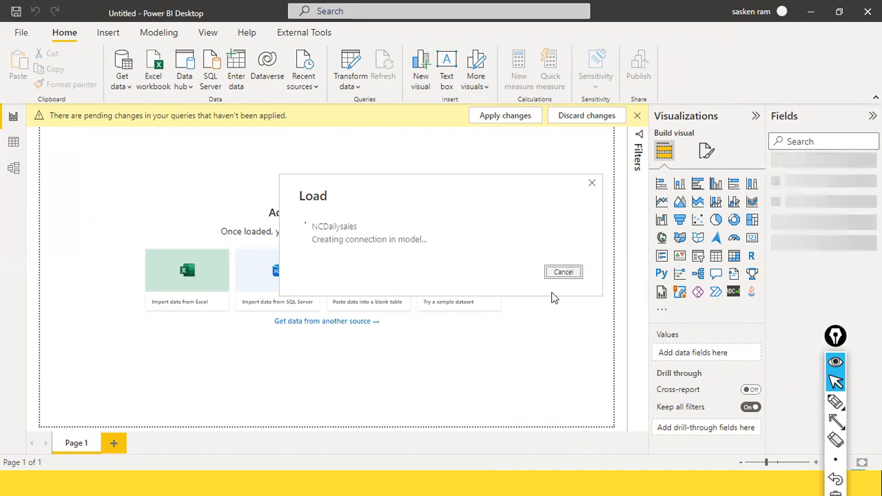
left_click_drag(380, 187, 257, 216)
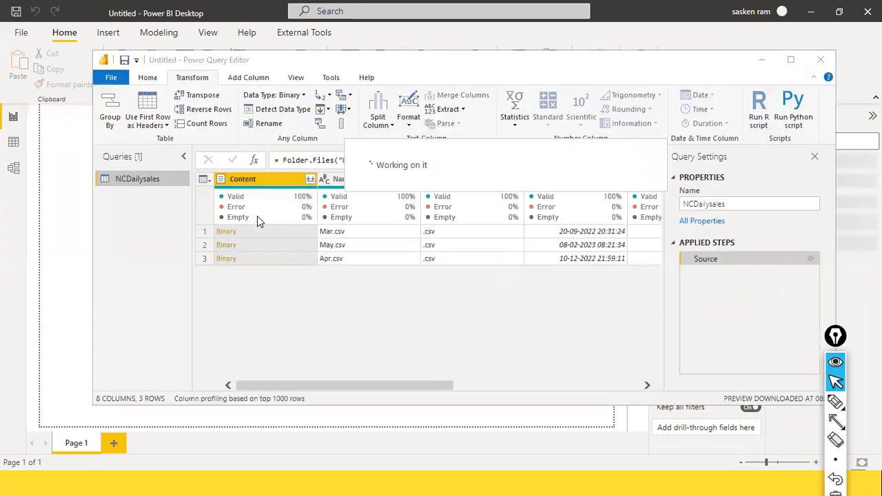
Keep only the Content and Name columns of the NCDailysales query by removing the other columns
left_click(790, 59)
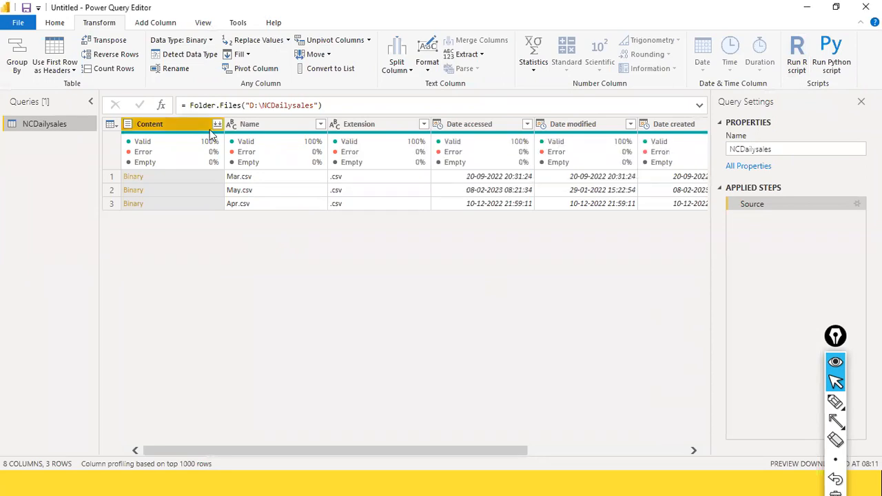
left_click(285, 123, "ctrl")
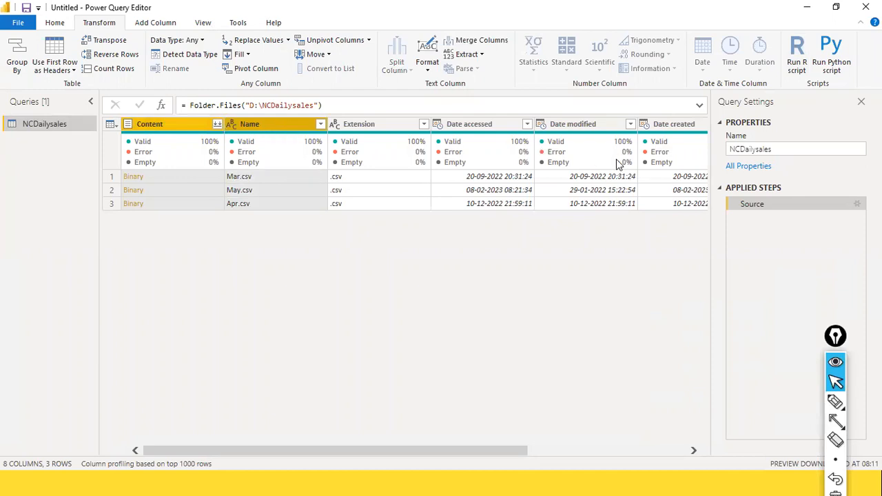
mouse_move(598, 169)
left_click_drag(347, 451, 551, 439)
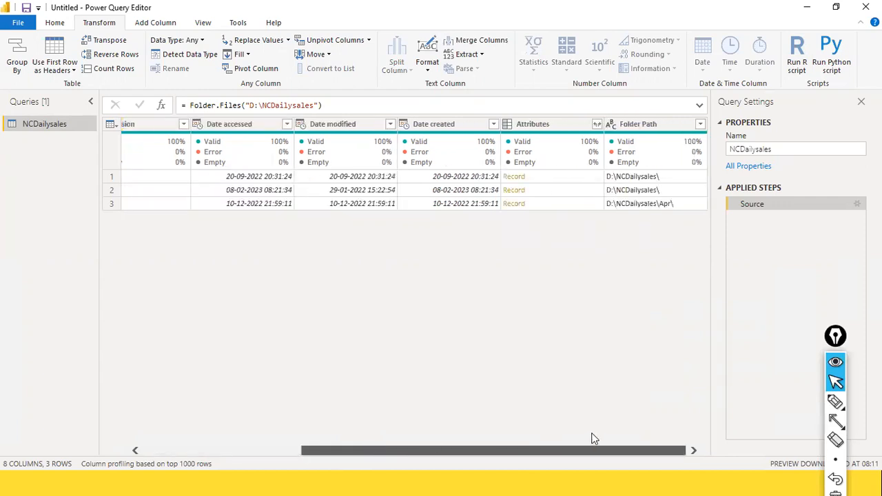
left_click(162, 449)
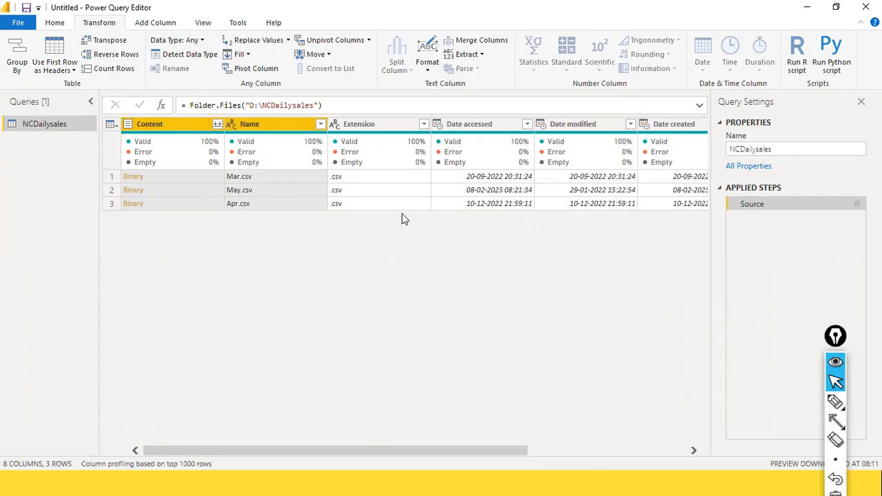
left_click_drag(396, 451, 125, 316)
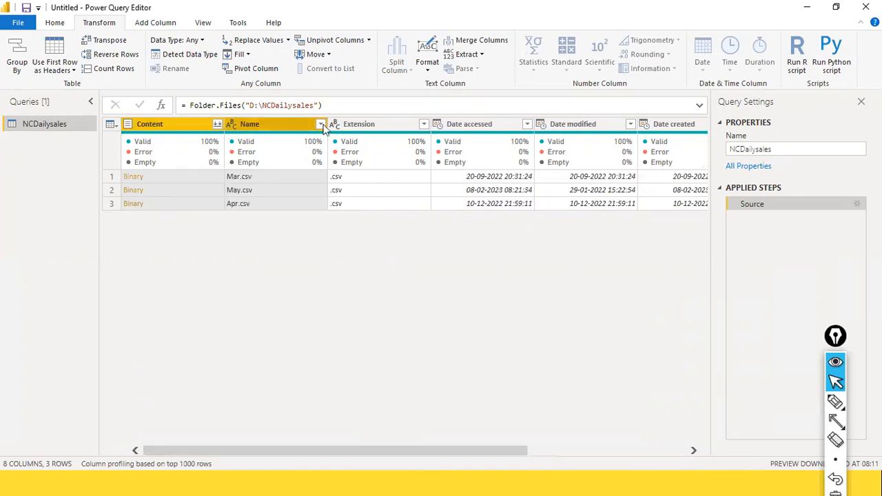
key("alt+Tab")
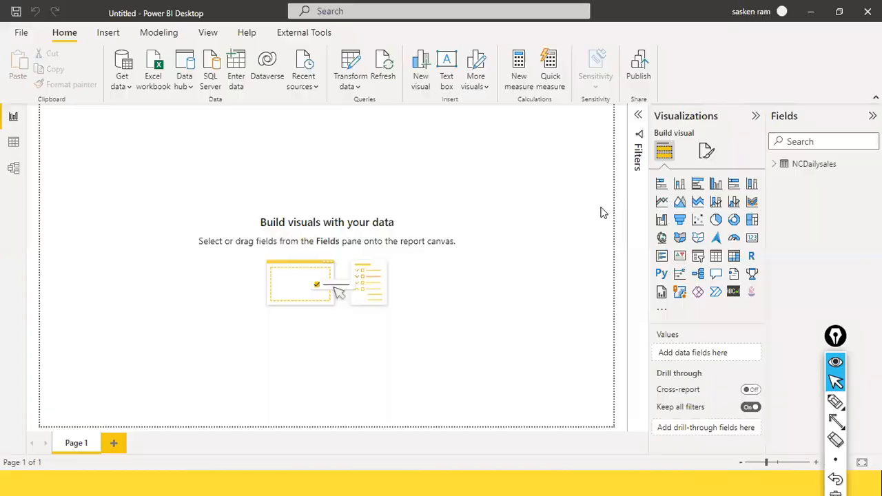
key("alt+Tab")
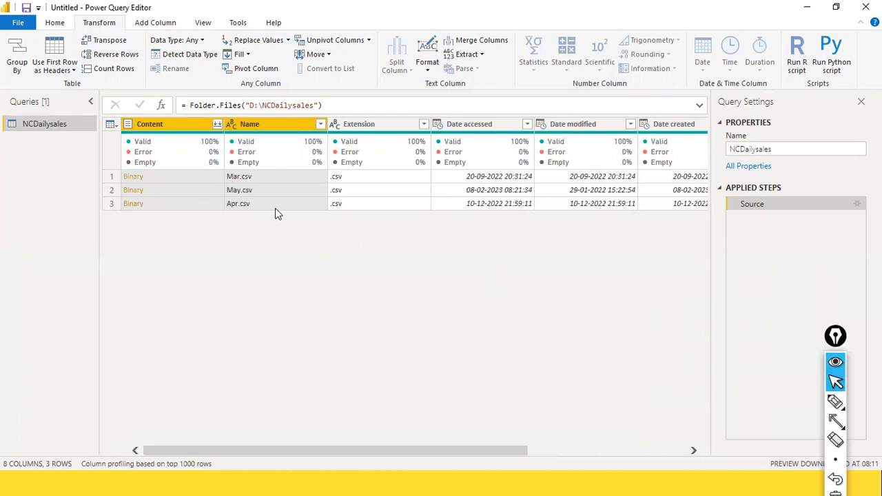
key("alt+Tab")
key("alt+Tab")
right_click(288, 126)
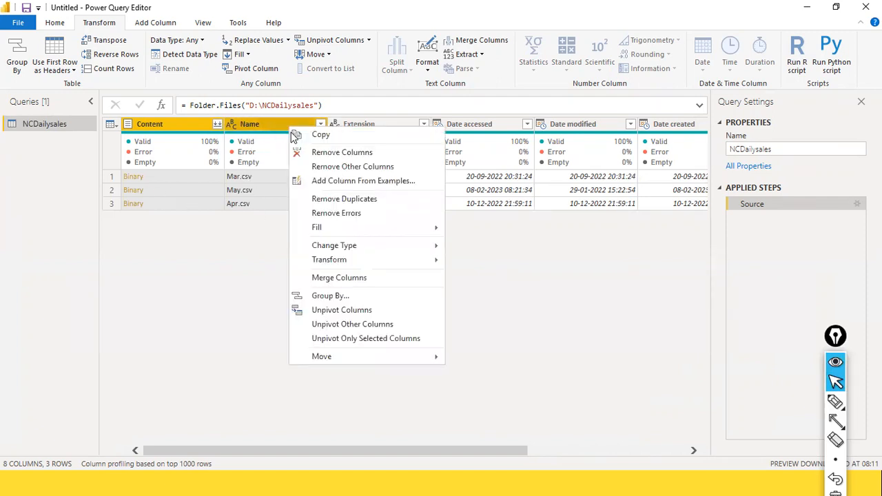
left_click(376, 168)
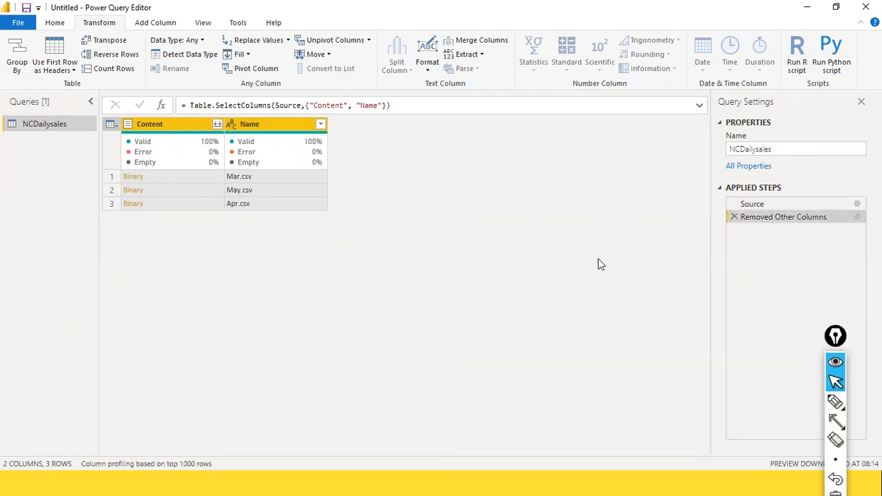
Draw a red annotation arrow at the query name in the query settings and view the Source step
key("ctrl+shift+8")
left_click_drag(732, 76, 744, 168)
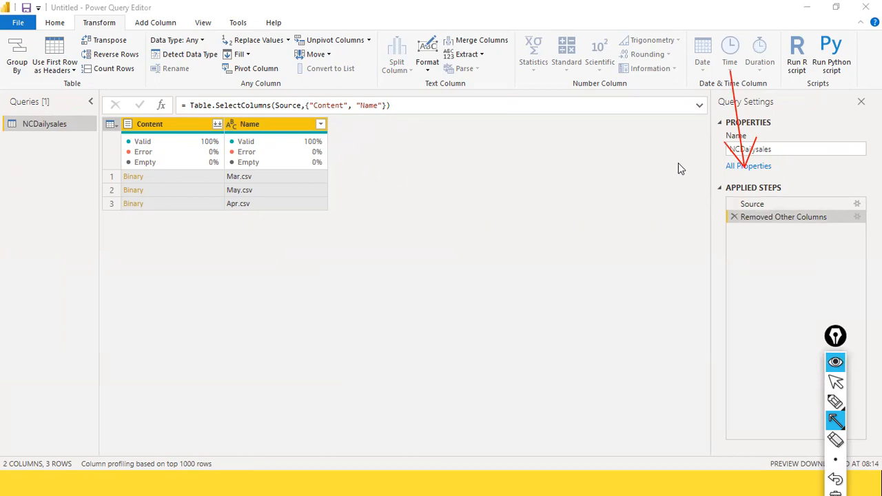
left_click(834, 382)
left_click(783, 205)
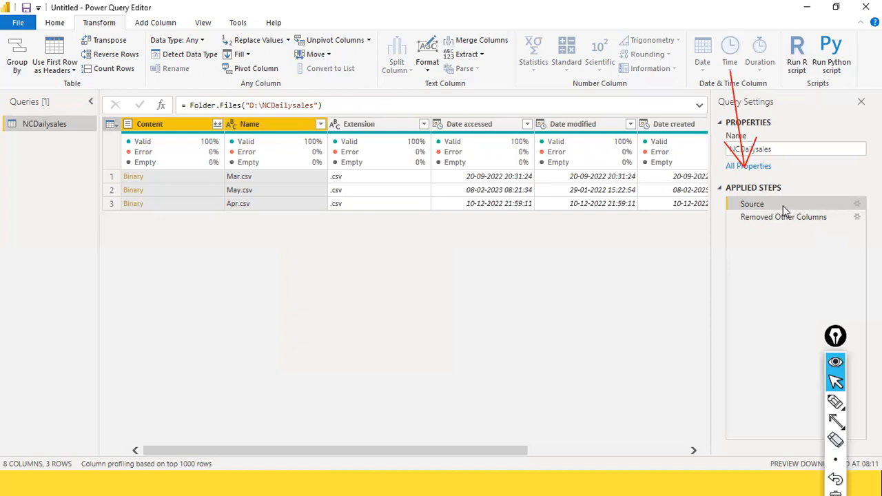
Switch to Power BI Desktop, check the NCDailysales table's details, and draw a red annotation arrow at that table
key("alt+Tab")
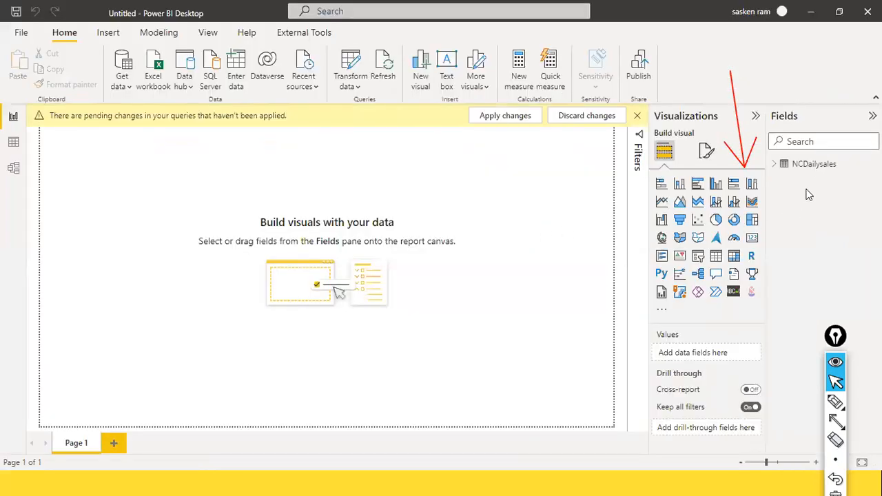
mouse_move(832, 177)
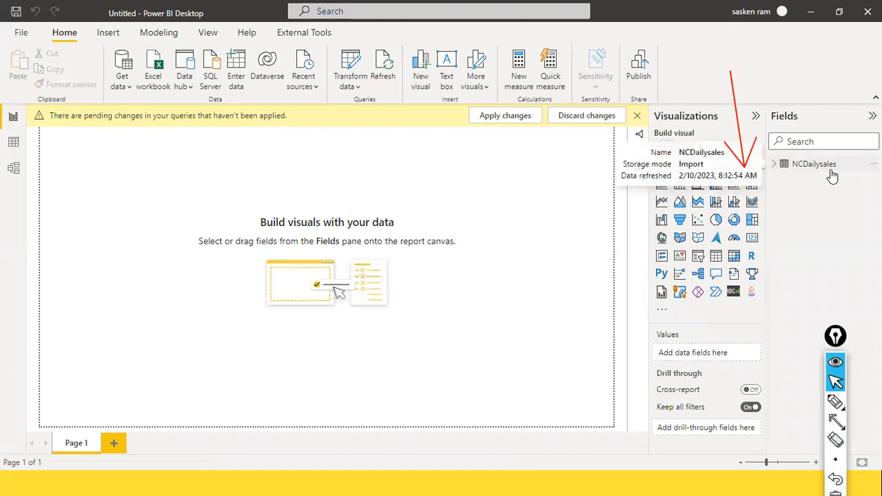
key("ctrl+shift+a")
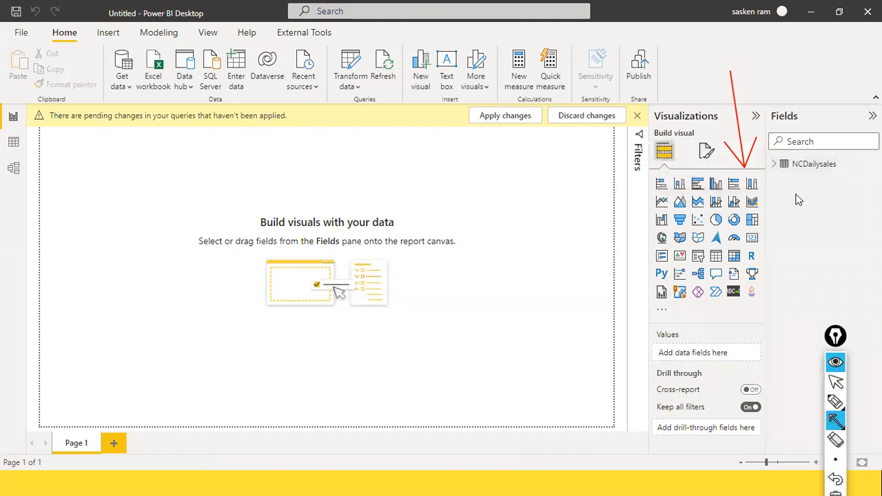
left_click_drag(772, 215, 781, 174)
key("ctrl+shift+2")
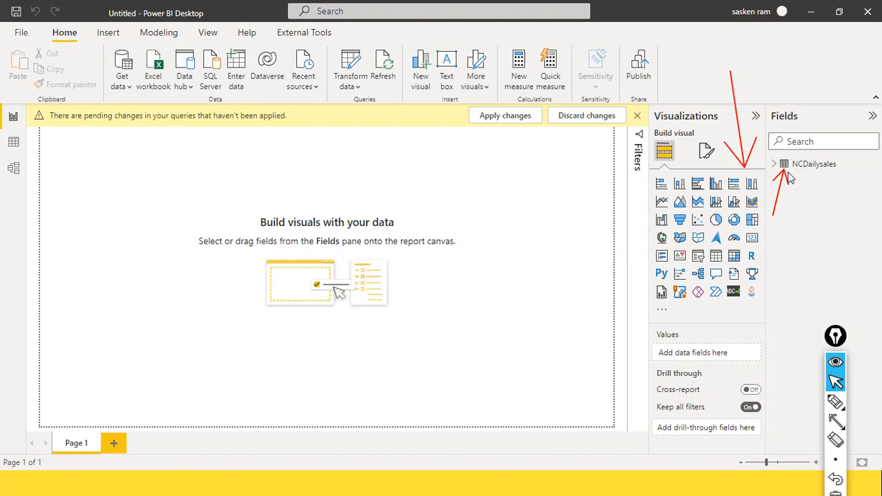
Return to the Power Query Editor and compare the Removed Other Columns step with the Source step
key("alt+Tab")
key("Escape")
key("alt+Tab")
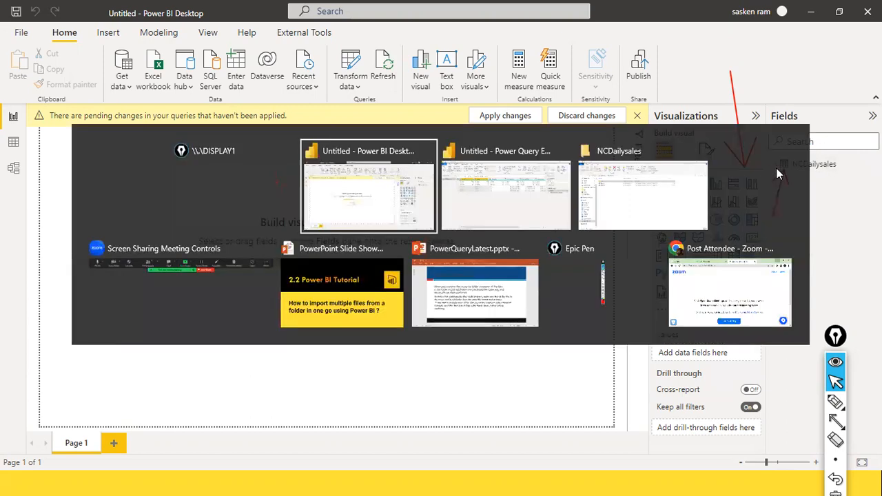
key("alt+Tab")
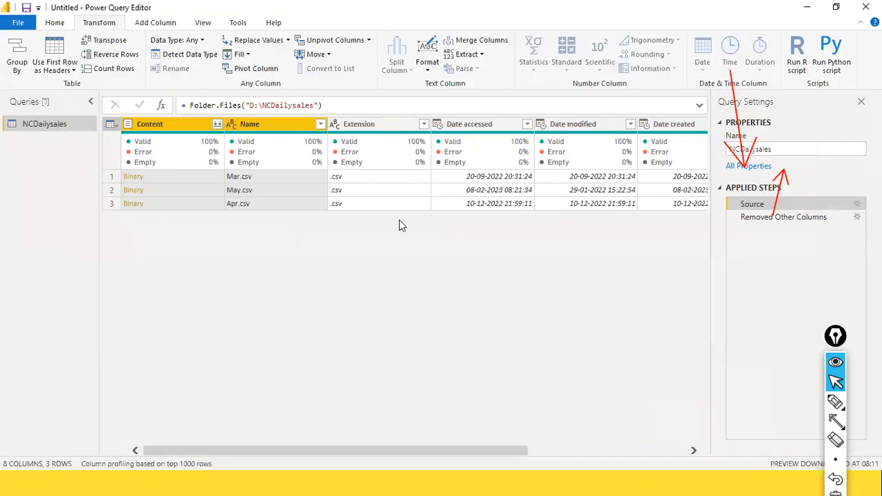
left_click(790, 216)
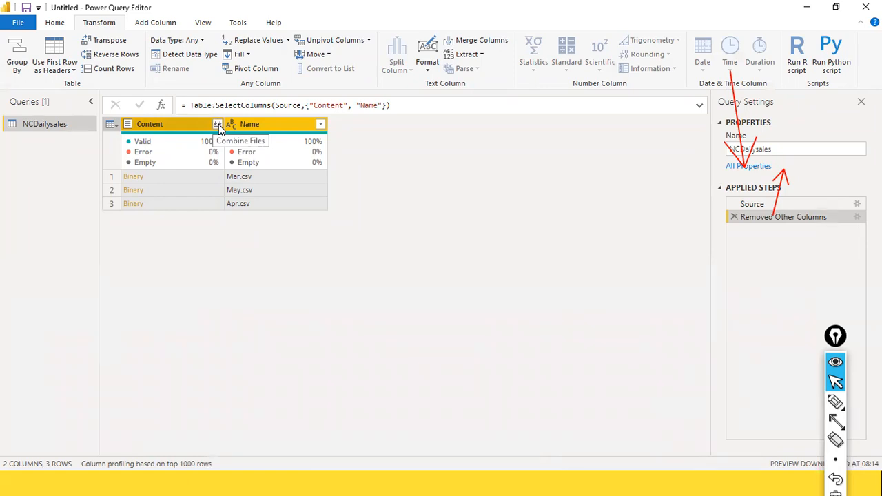
left_click(751, 206)
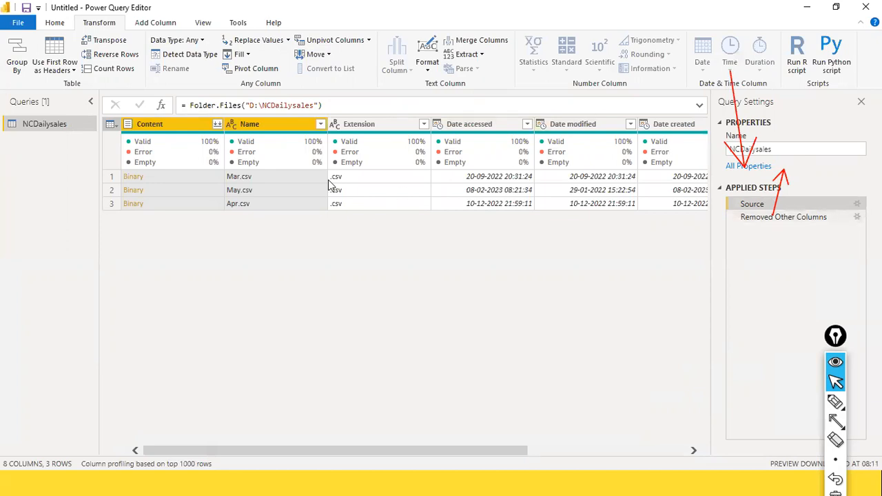
Check the NCDailysales folder's contents in File Explorer against the query's file list and return to the Power Query Editor
key("alt+Tab")
key("Tab")
key("Tab")
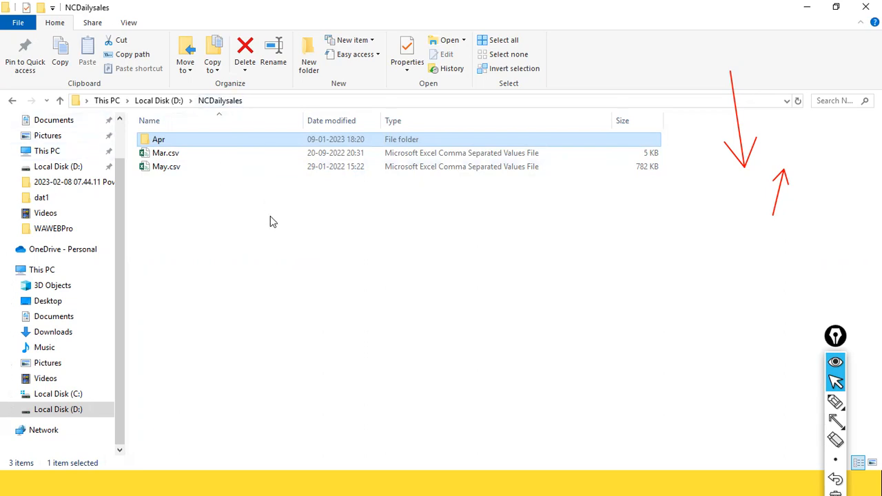
key("alt+Tab")
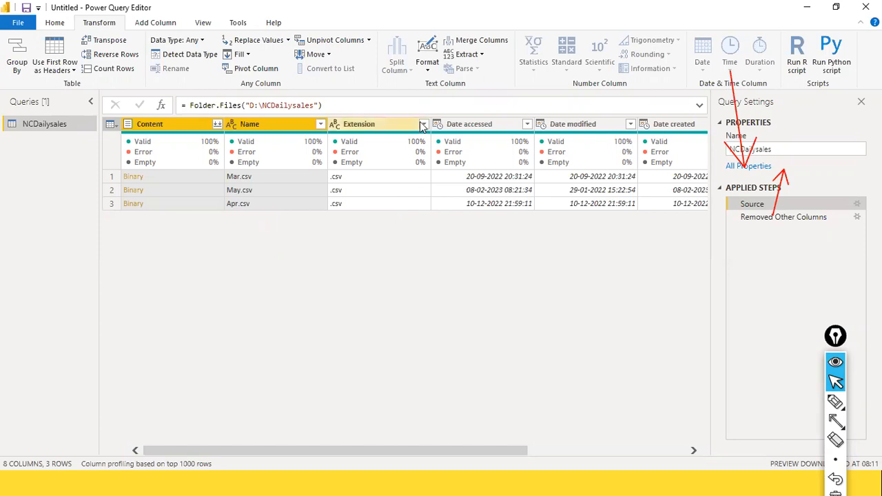
Review the filter choices for the Name and Extension columns without filtering, and recheck the NCDailysales folder in File Explorer
left_click(321, 124)
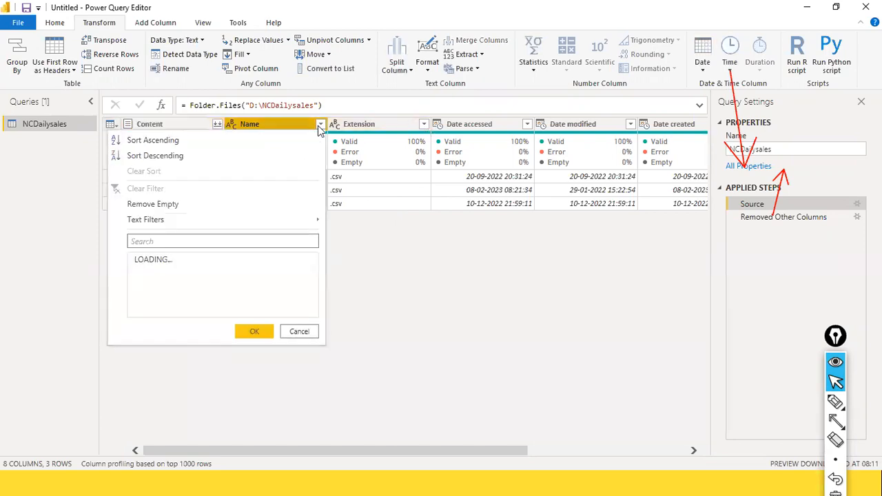
left_click(299, 331)
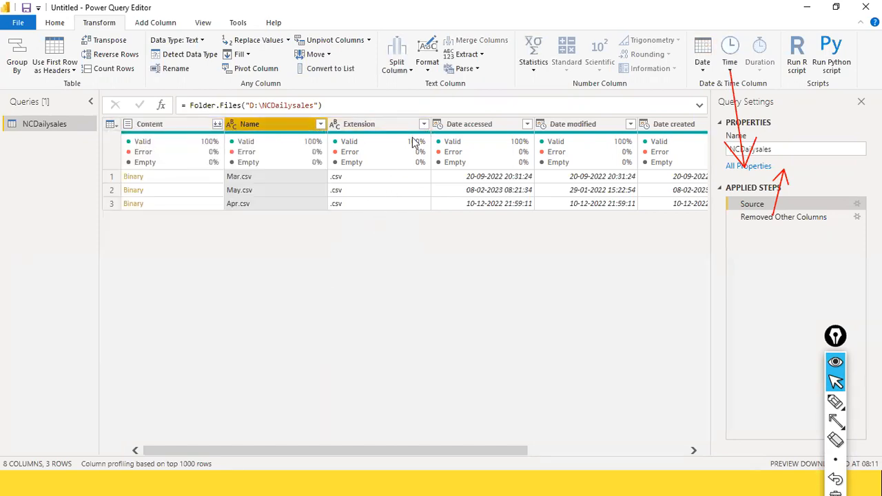
left_click(423, 124)
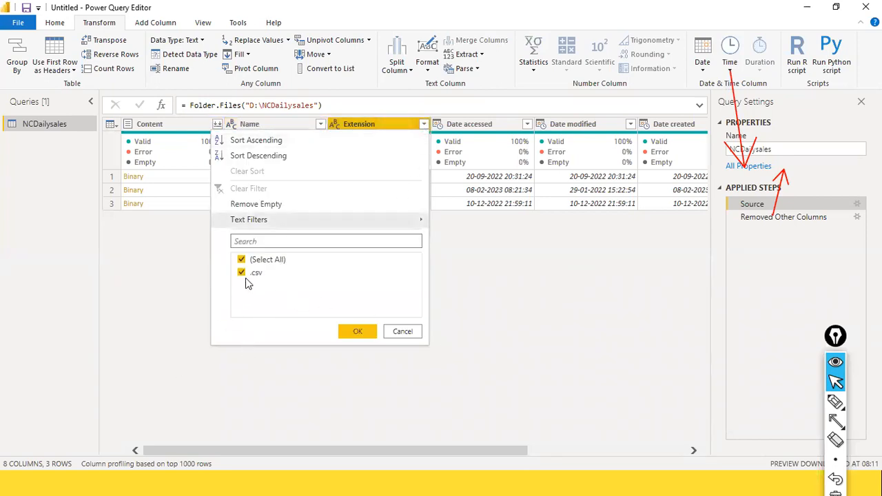
left_click(404, 332)
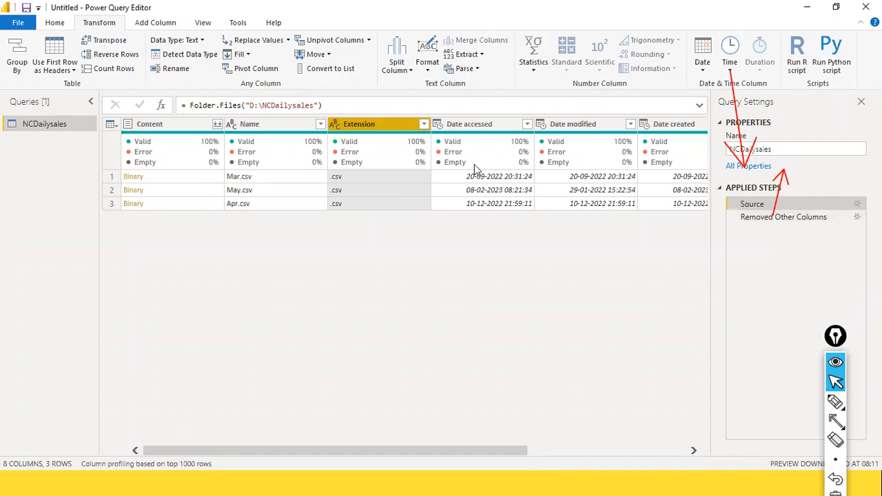
mouse_move(397, 150)
key("alt+Tab")
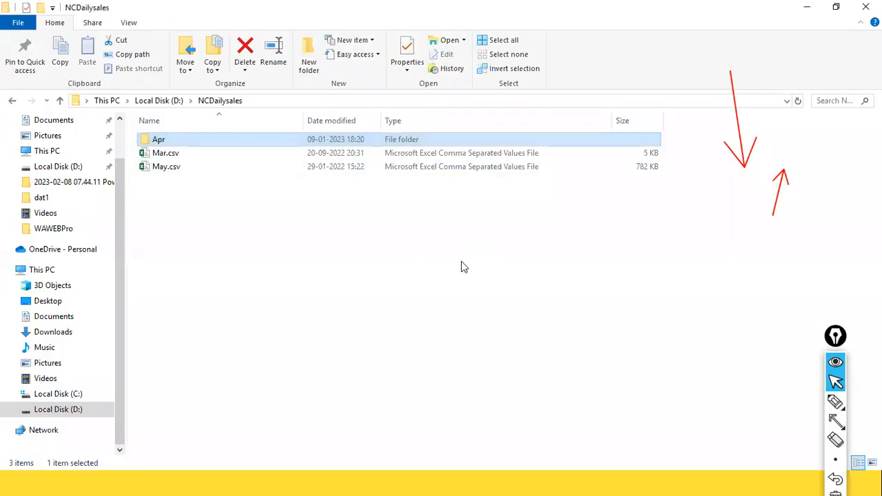
key("alt+Tab")
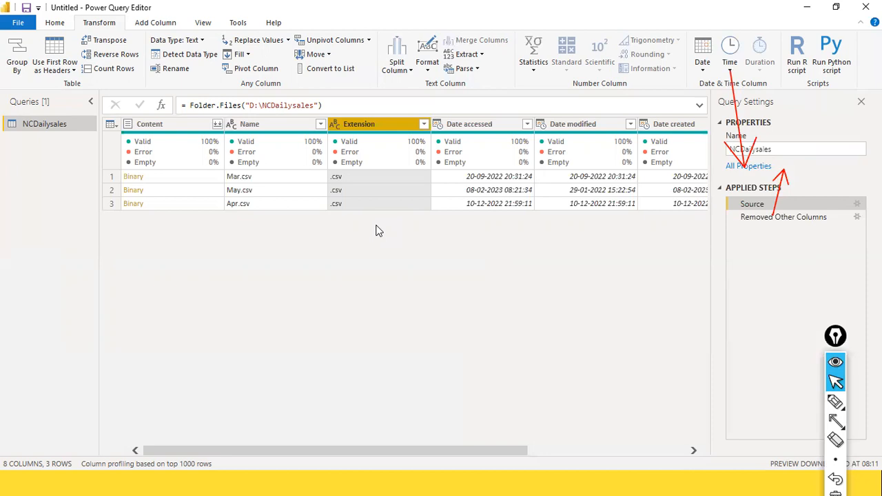
Open the Combine Files settings for the Content column from the Removed Other Columns step
left_click(750, 218)
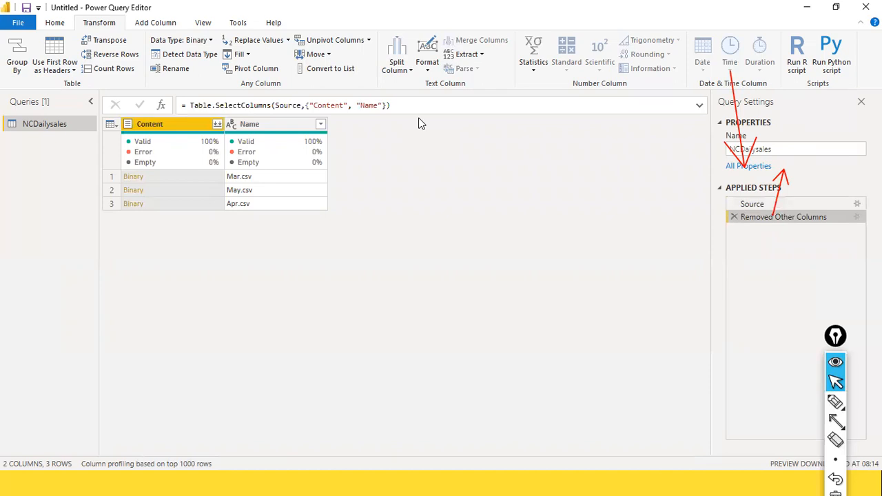
left_click(215, 124)
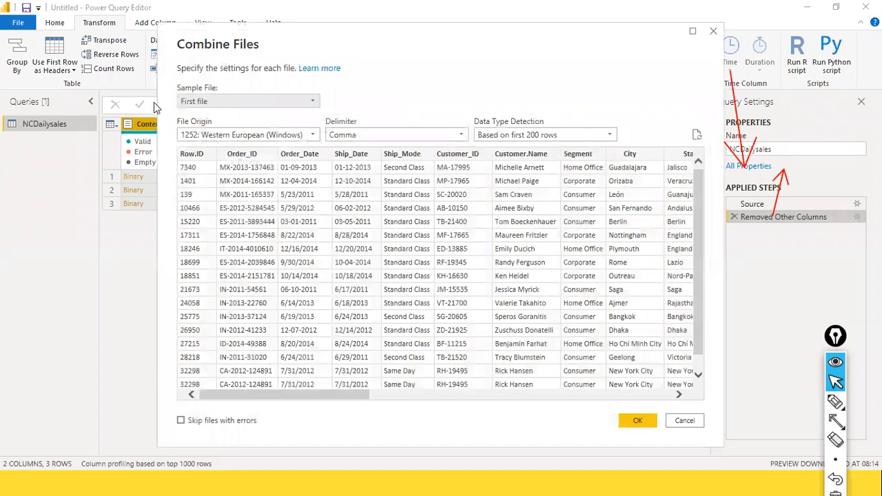
Examine the rows and columns of the first file's preview in the Combine Files settings, from Row.ID through Return
scroll(488, 323, "down", 1)
scroll(489, 324, "up", 1)
scroll(471, 328, "down", 1)
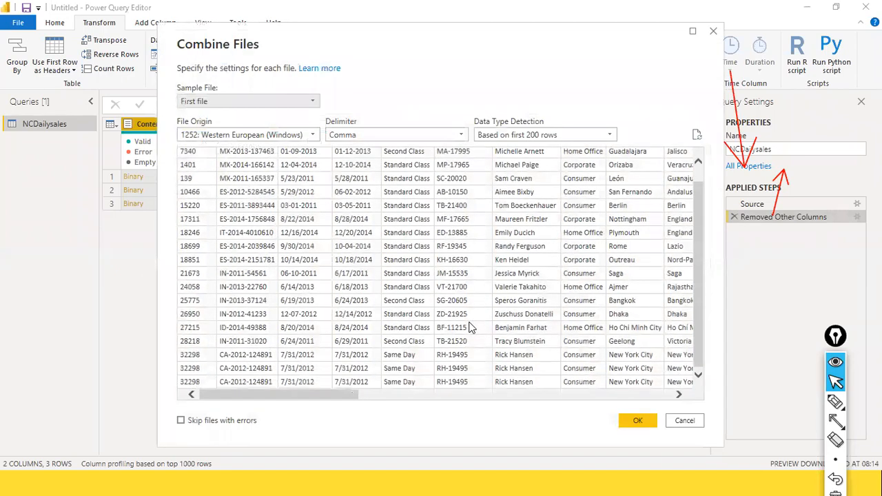
scroll(471, 328, "up", 1)
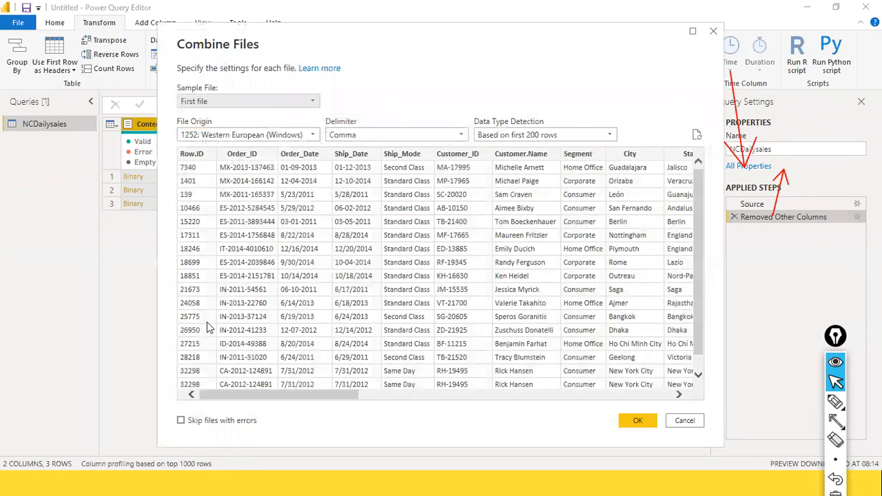
scroll(276, 254, "down", 1)
scroll(324, 238, "up", 1)
scroll(329, 238, "down", 1)
scroll(330, 237, "up", 1)
left_click_drag(296, 394, 626, 407)
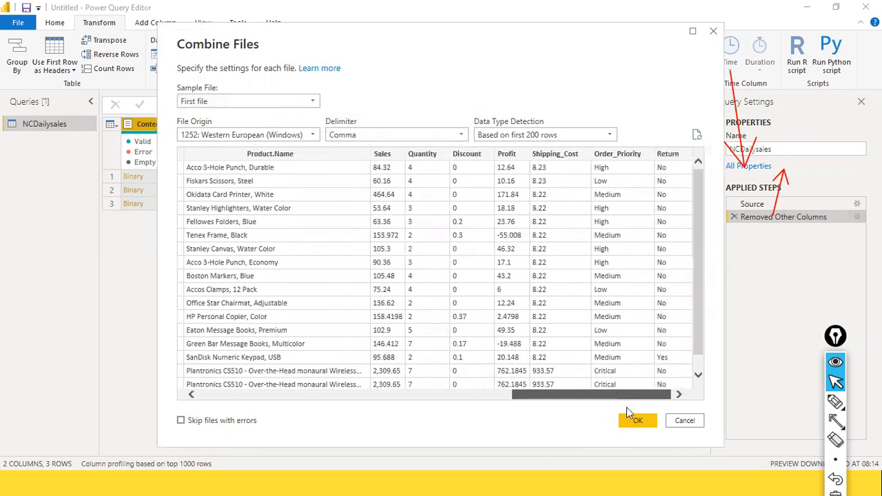
left_click_drag(548, 396, 293, 384)
scroll(369, 289, "down", 1)
scroll(369, 290, "up", 1)
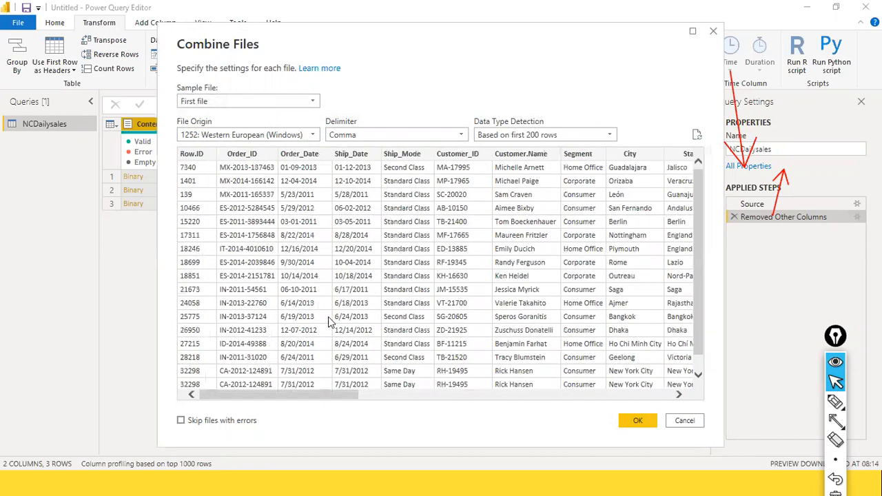
left_click_drag(278, 396, 604, 429)
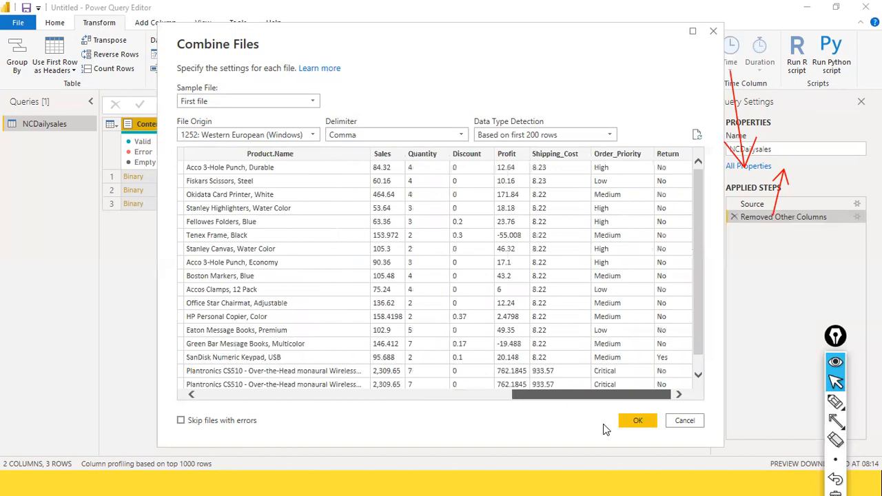
left_click_drag(591, 395, 98, 368)
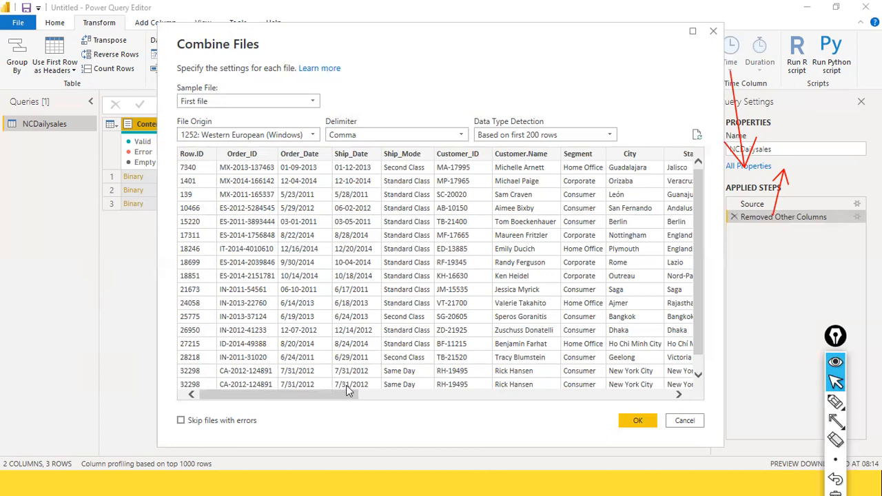
Recheck the first file's preview columns across to Return and back to Row.ID in the Combine Files settings
left_click_drag(340, 393, 661, 389)
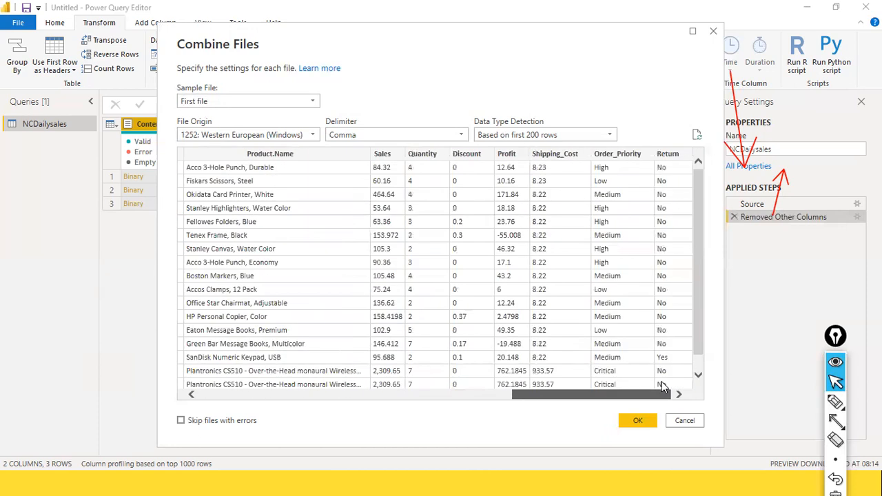
left_click_drag(606, 386, 289, 360)
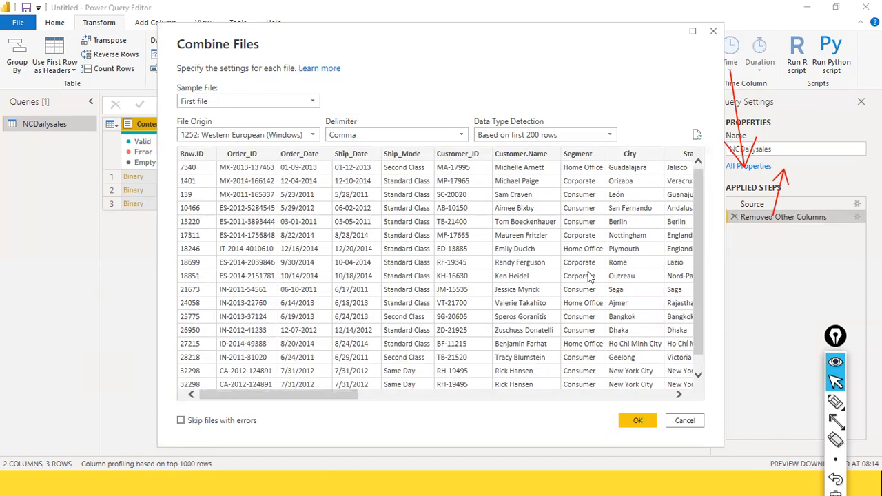
scroll(589, 277, "down", 1)
scroll(589, 277, "up", 1)
Mark the Skip files with errors option with a red annotation arrow
key("ctrl+shift+a")
left_click_drag(197, 435, 191, 429)
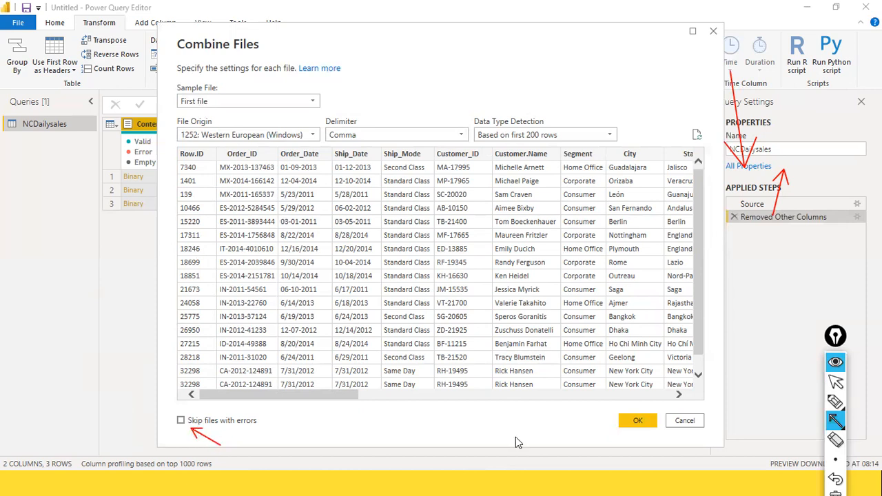
key("ctrl+shift+2")
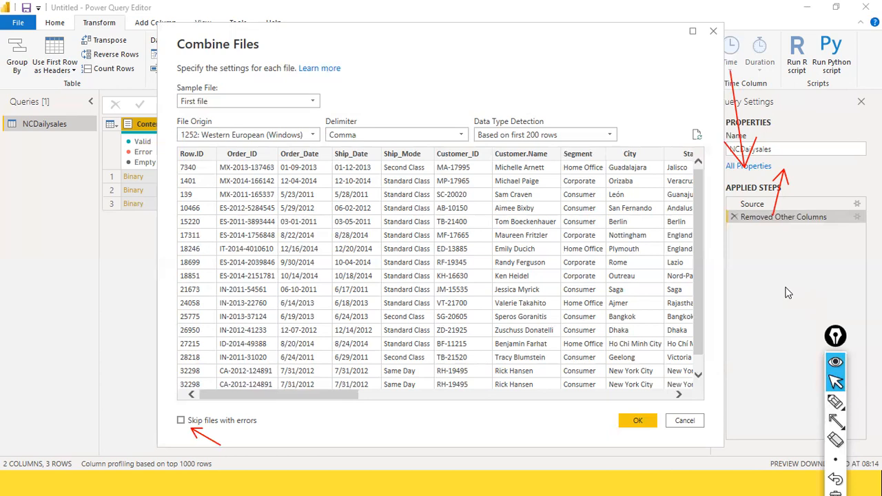
Handwrite annotations above the preview: 3 files branching to 25 m, 26 m and 24 m, plus 3 hrs and SLA
key("ctrl+shift+3")
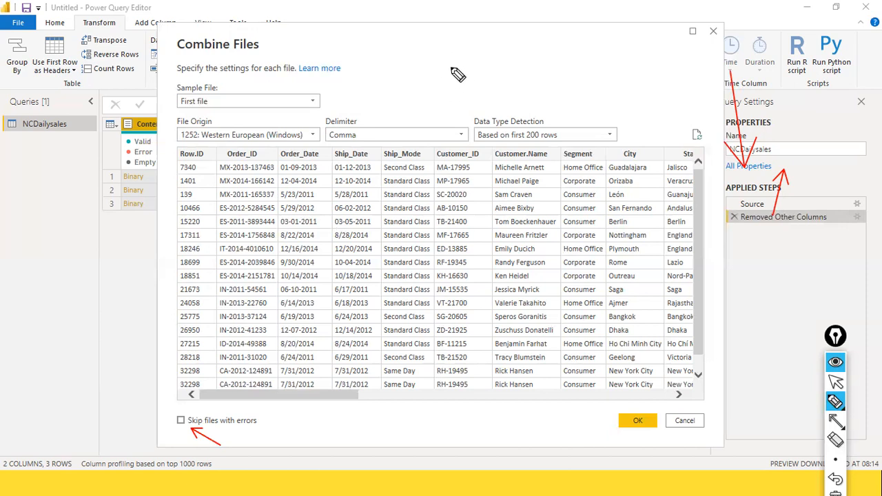
mouse_move(441, 69)
left_mouse_down()
mouse_move(444, 81)
mouse_move(535, 87)
mouse_move(549, 67)
mouse_move(571, 63)
mouse_move(541, 83)
mouse_move(557, 110)
mouse_move(570, 105)
mouse_move(566, 81)
left_mouse_up()
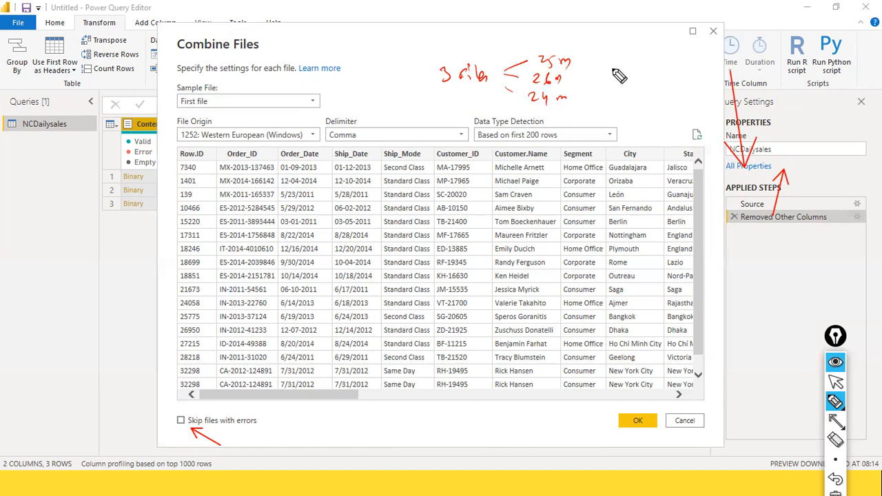
left_click_drag(577, 61, 586, 63)
left_click_drag(602, 59, 635, 63)
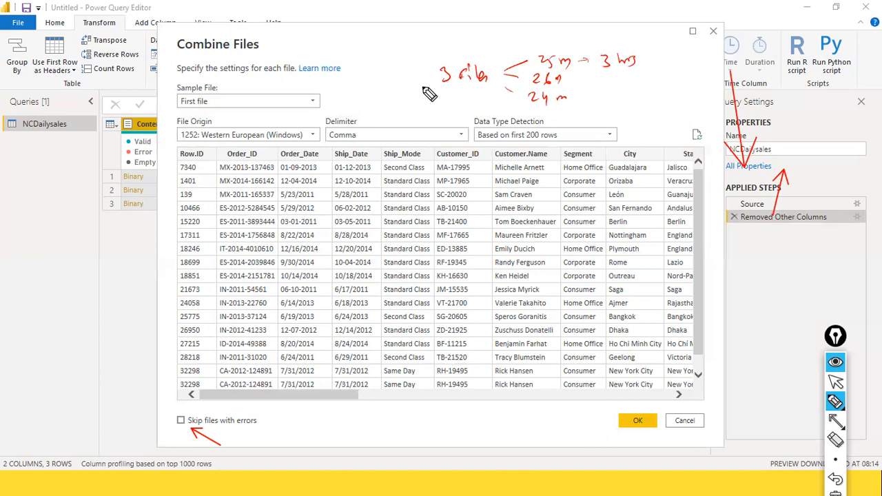
mouse_move(352, 80)
left_mouse_down()
mouse_move(343, 92)
mouse_move(373, 91)
left_mouse_up()
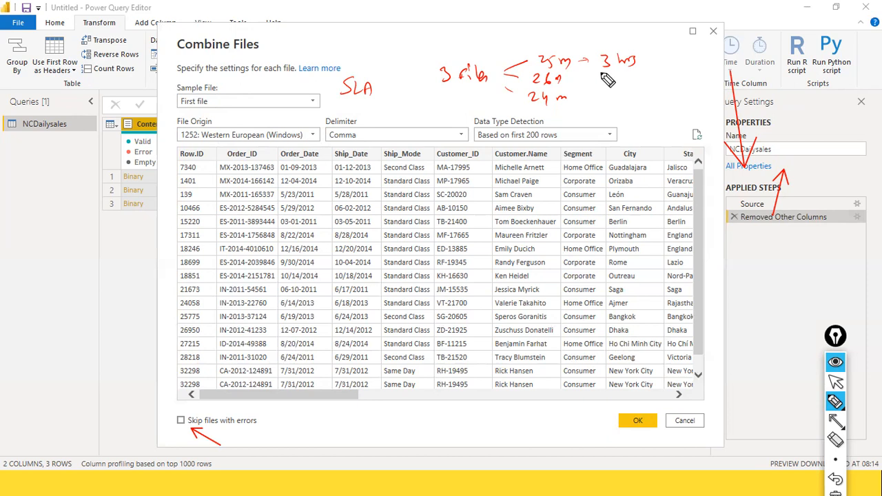
Underline the handwritten 3 hrs, add load times for the other two files, and write 2.50 with an arrow from 3 hrs
left_click_drag(601, 69, 646, 68)
mouse_move(594, 81)
left_mouse_down()
mouse_move(576, 81)
mouse_move(617, 85)
mouse_move(597, 101)
mouse_move(619, 105)
left_mouse_up()
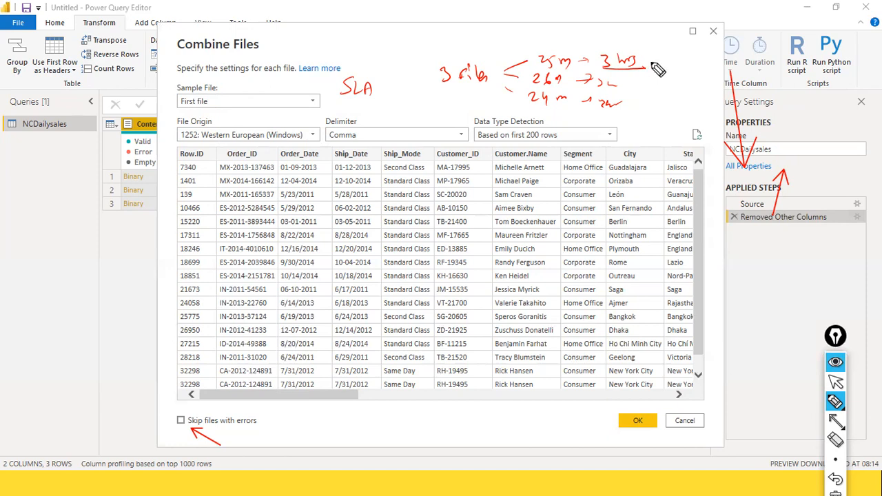
left_click_drag(648, 66, 663, 57)
left_click_drag(673, 51, 681, 58)
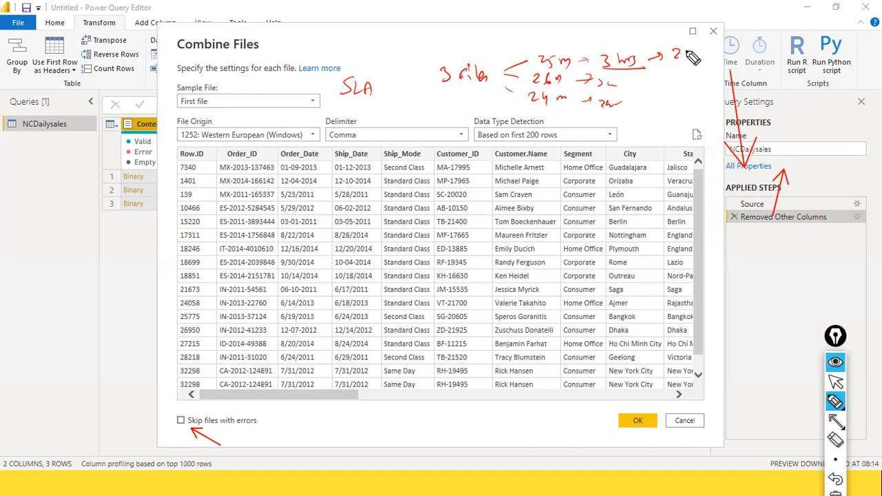
mouse_move(687, 50)
left_mouse_down()
mouse_move(686, 60)
mouse_move(697, 51)
mouse_move(706, 62)
mouse_move(696, 61)
left_mouse_up()
left_click(682, 57)
left_click_drag(684, 69, 722, 76)
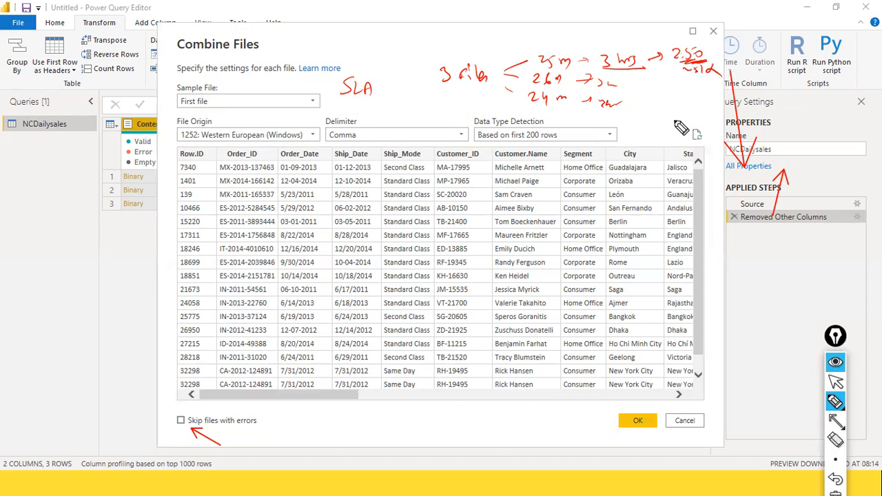
Handwrite a 50 record note with a check mark beneath the time notes
mouse_move(669, 112)
left_mouse_down()
mouse_move(670, 120)
mouse_move(681, 115)
mouse_move(668, 126)
mouse_move(719, 119)
left_mouse_up()
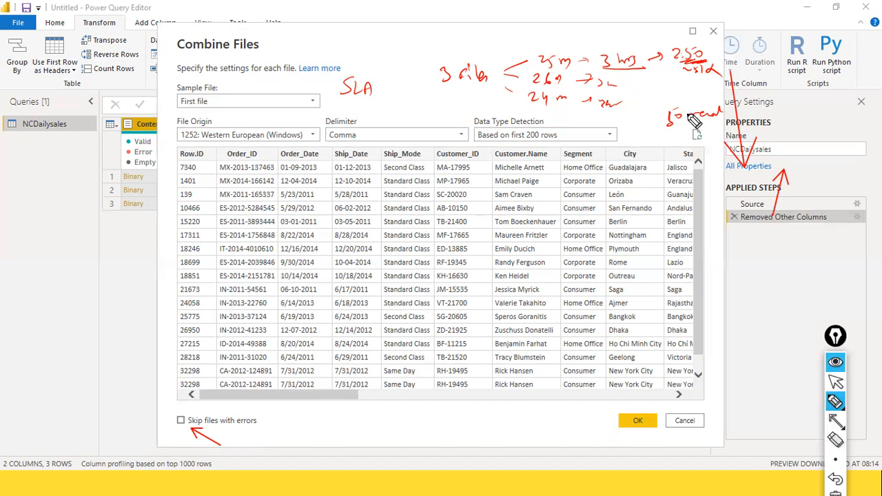
left_click_drag(655, 115, 664, 123)
key("ctrl+shift+2")
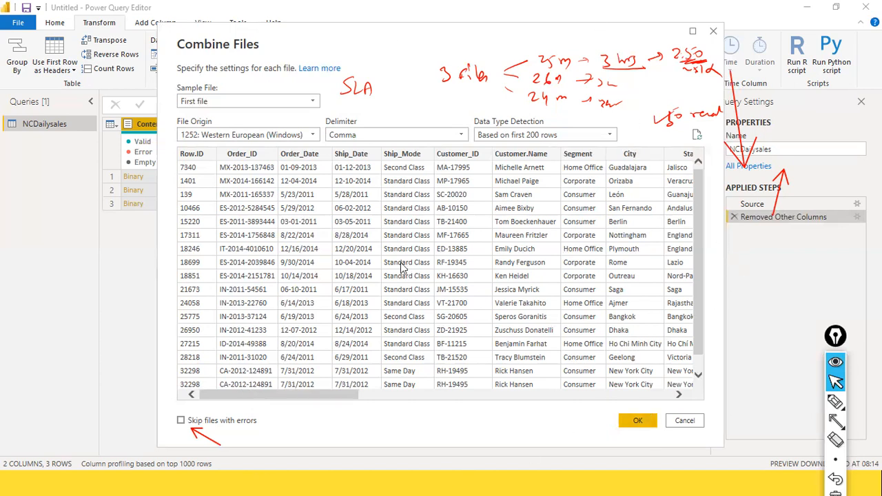
Combine the CSV files with First file as sample, Comma delimiter and type detection on first 200 rows, and clear the annotations
left_click(638, 421)
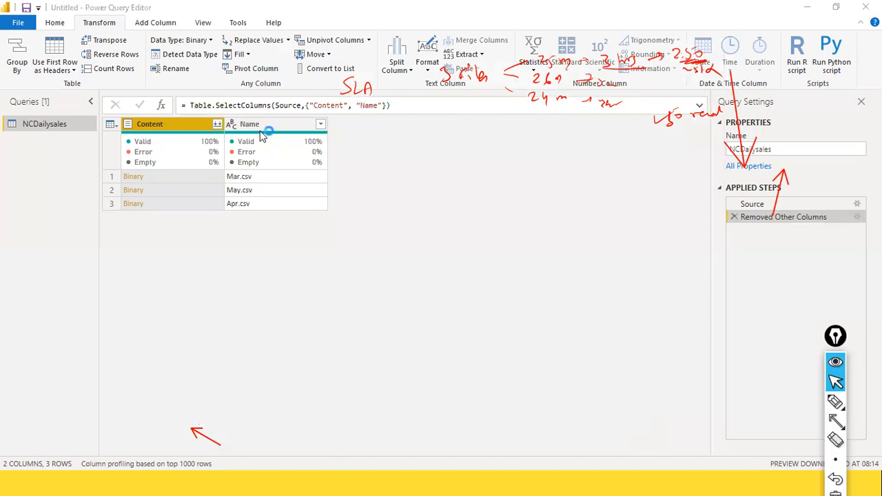
key("ctrl+shift+7")
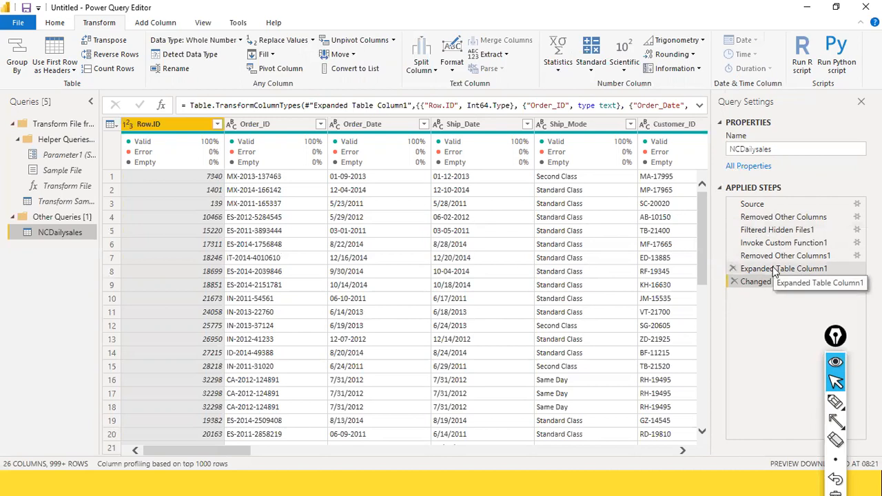
Switch to Power BI Desktop to view the loaded NCDailysales table in Data view, and return to the Power Query Editor
key("alt+Tab")
key("alt+Tab")
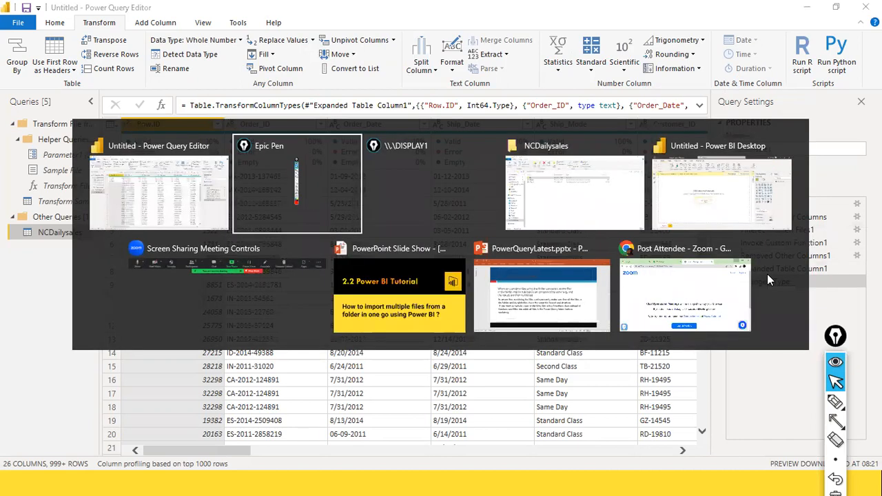
key("alt+Tab")
key("alt+Tab")
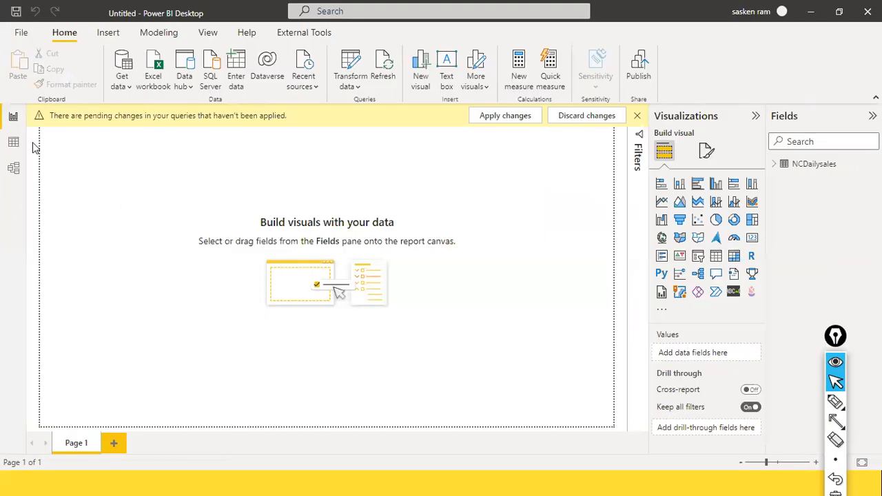
left_click(16, 145)
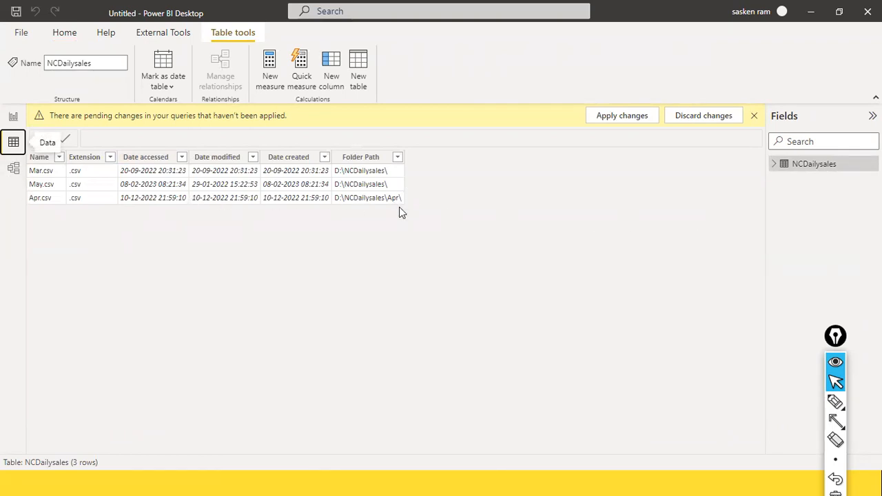
key("alt+Tab")
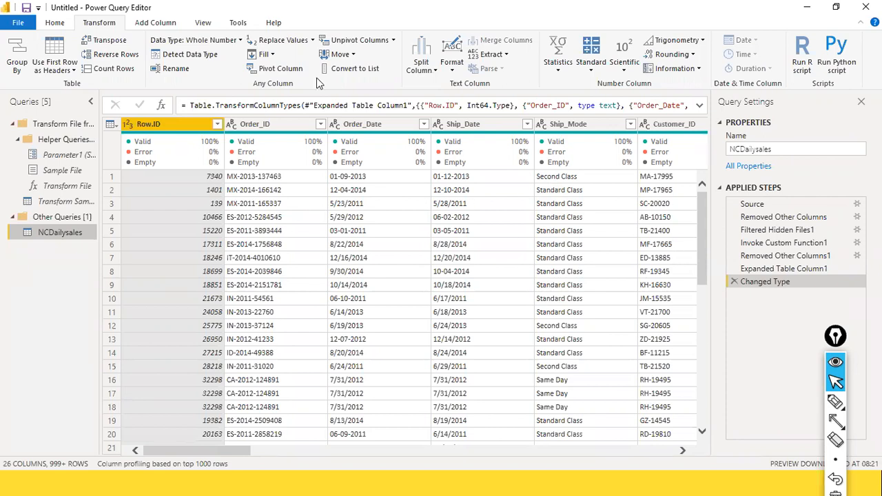
Count the rows of the combined NCDailysales query
left_click(57, 24)
left_click(90, 27)
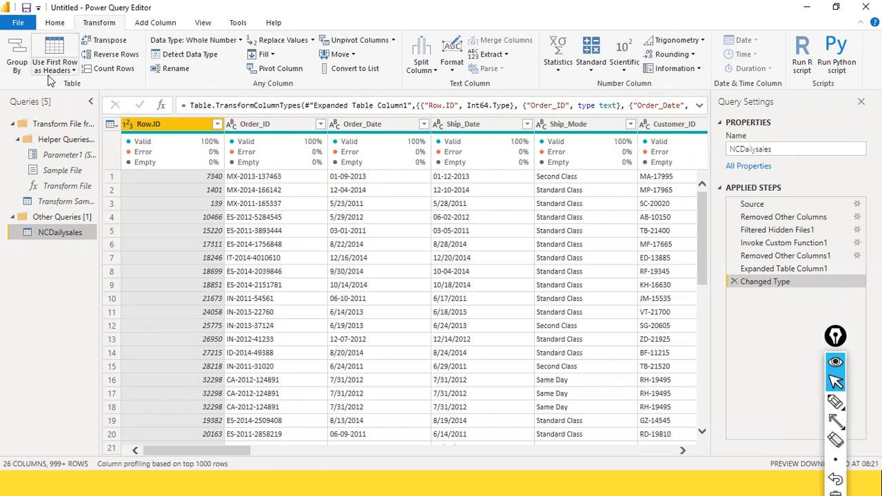
left_click(124, 72)
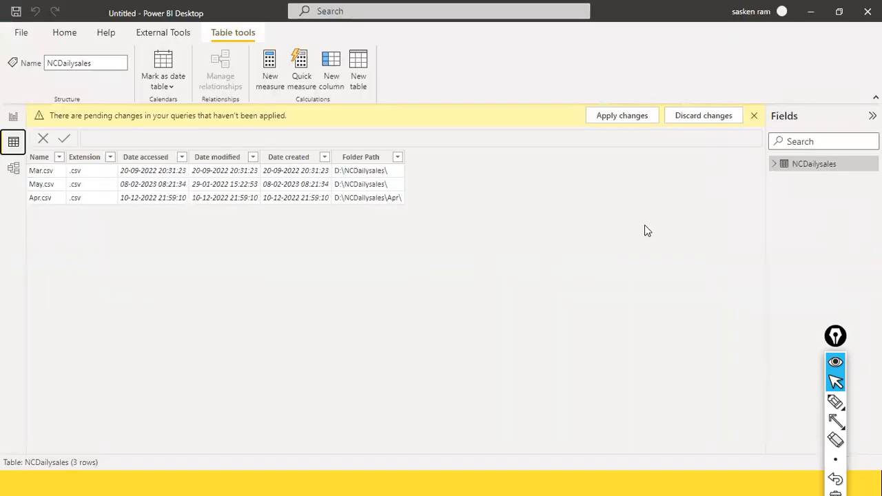
Check Power BI Desktop's Data and Report views against the row count and return to the Power Query Editor
key("alt+Tab")
key("alt+Tab")
left_click(12, 118)
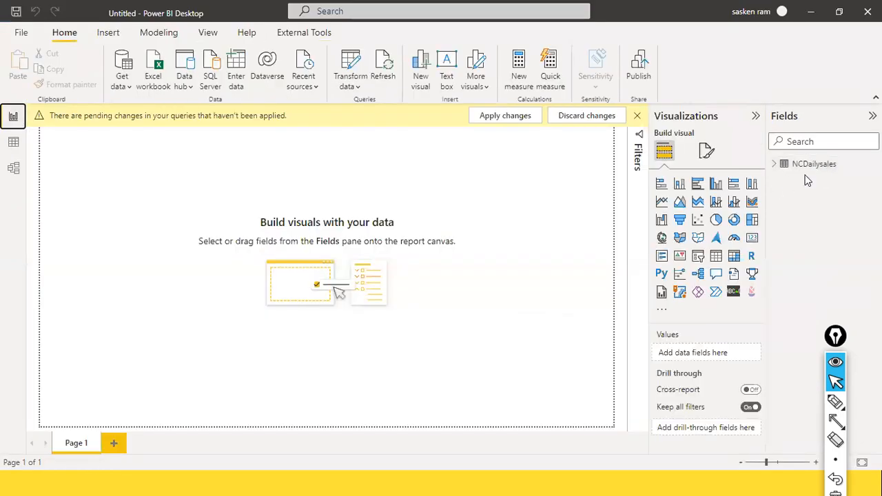
key("alt+Tab")
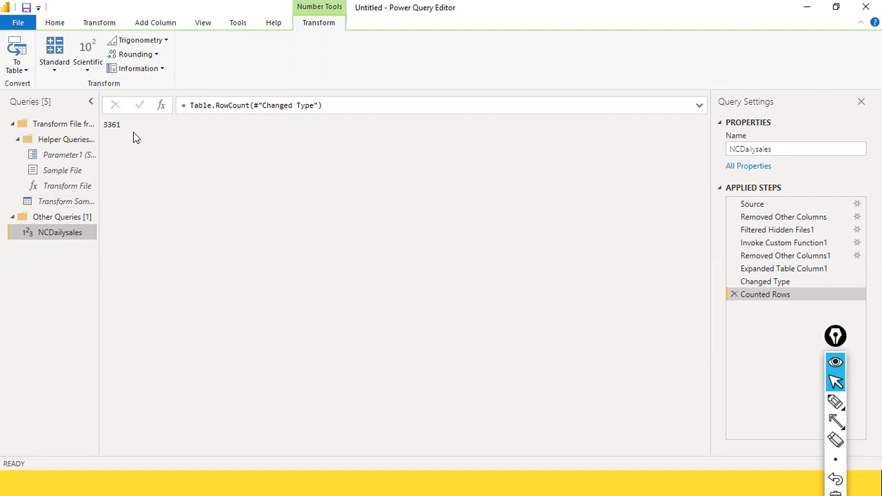
key("alt+Tab")
key("alt+Tab")
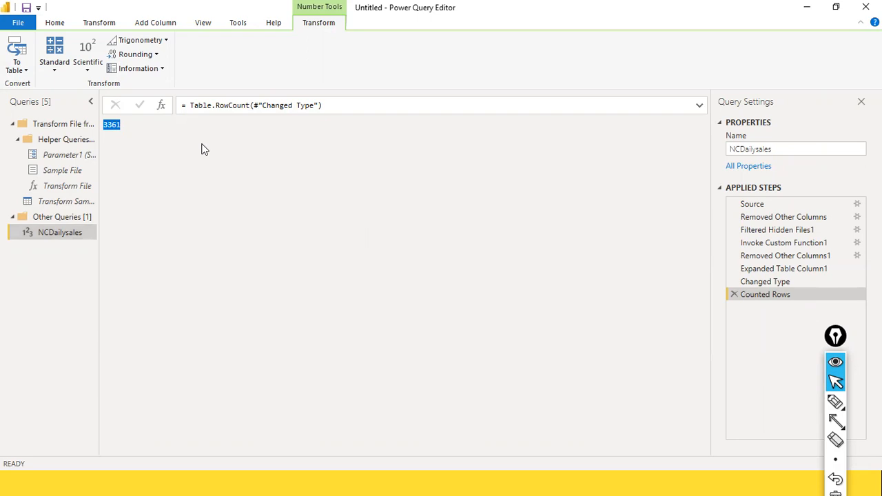
Remove the Counted Rows step from the query and review the available apply and close options
left_click(734, 295)
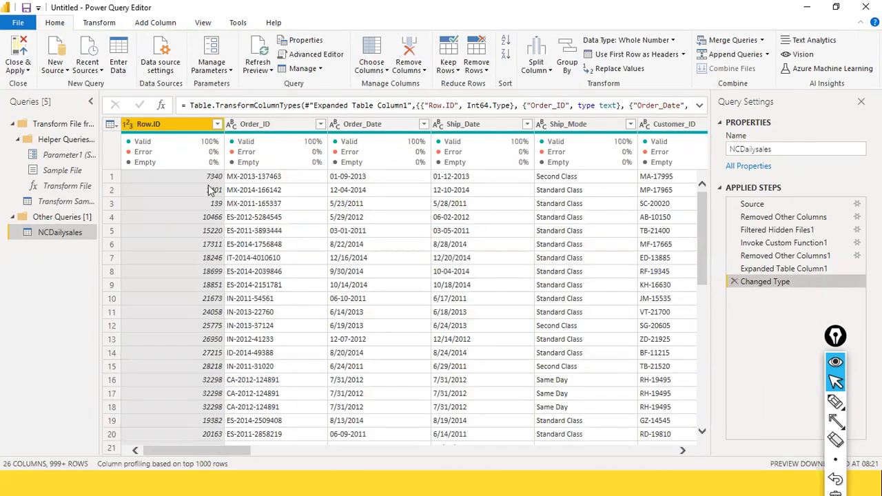
mouse_move(537, 169)
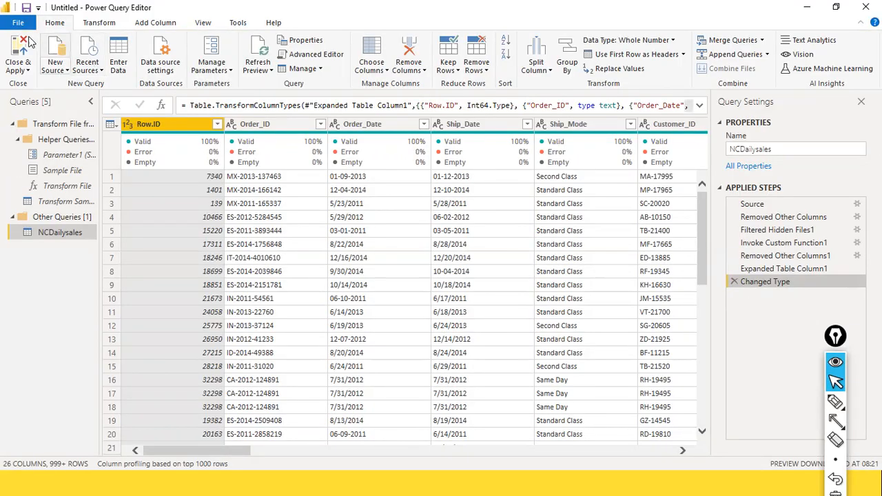
left_click(20, 26)
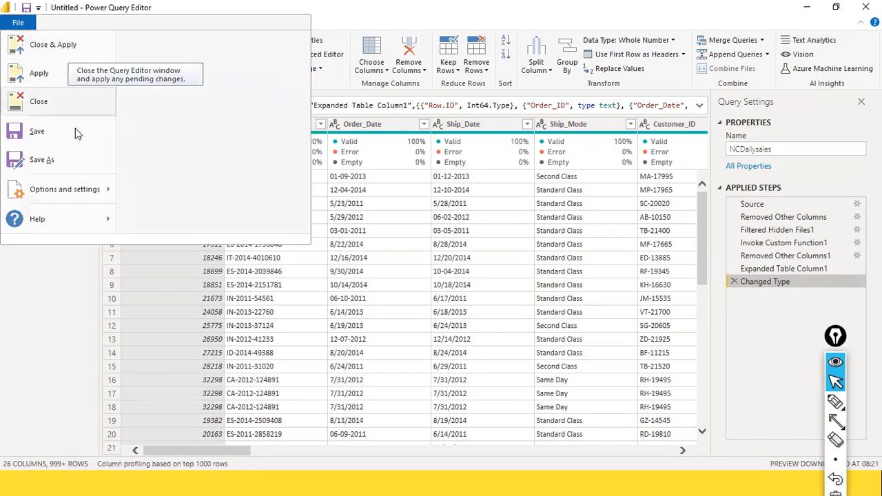
left_click(24, 322)
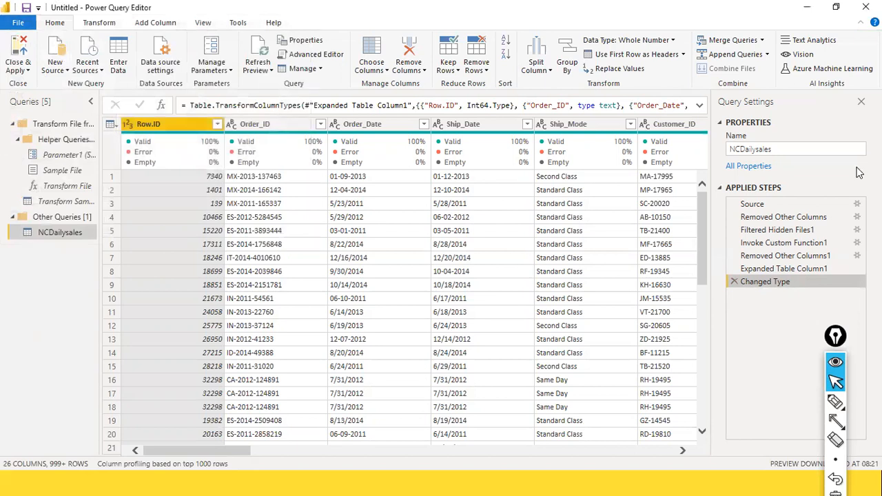
Annotate the Applied Steps list with a red arrow pointing down to it
key("ctrl+shift+a")
left_click_drag(760, 125, 760, 183)
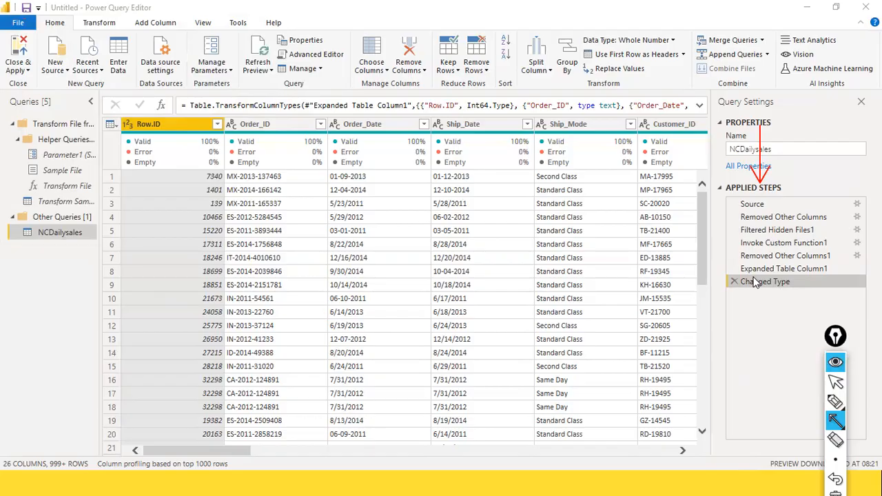
left_click(836, 382)
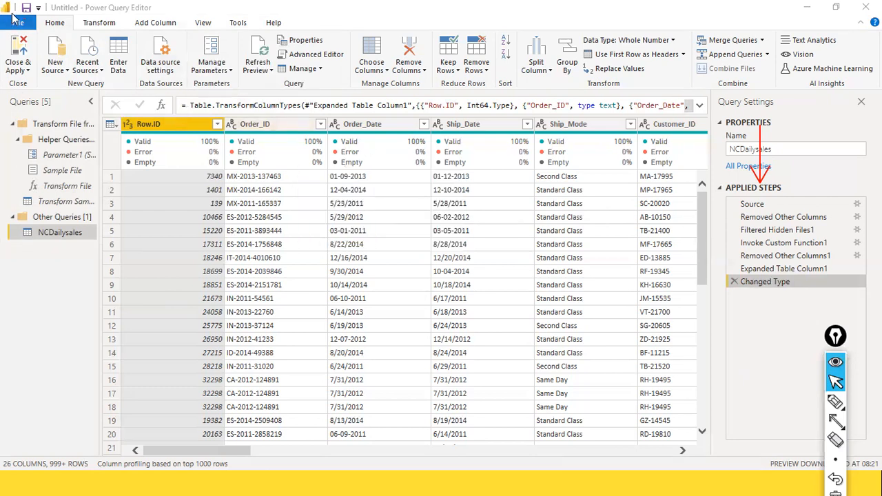
Close the Power Query Editor with its pending changes applied and show the NCDailysales table in Data view
left_click(15, 22)
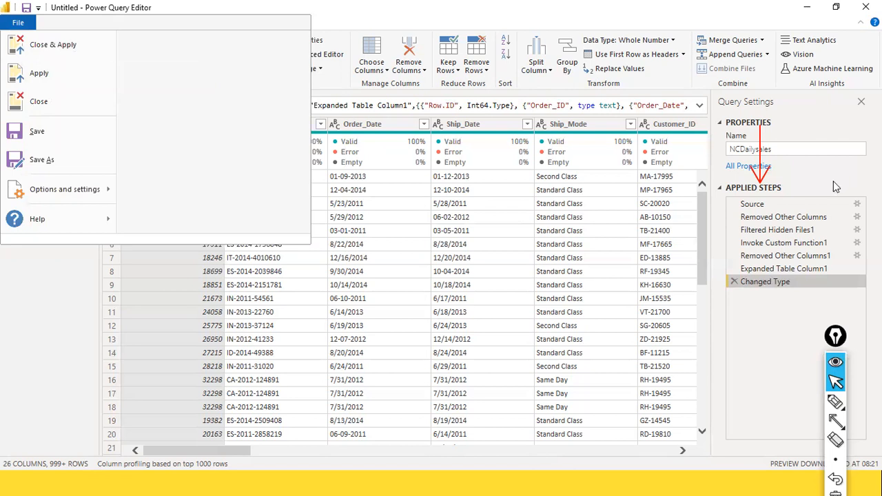
left_click(76, 54)
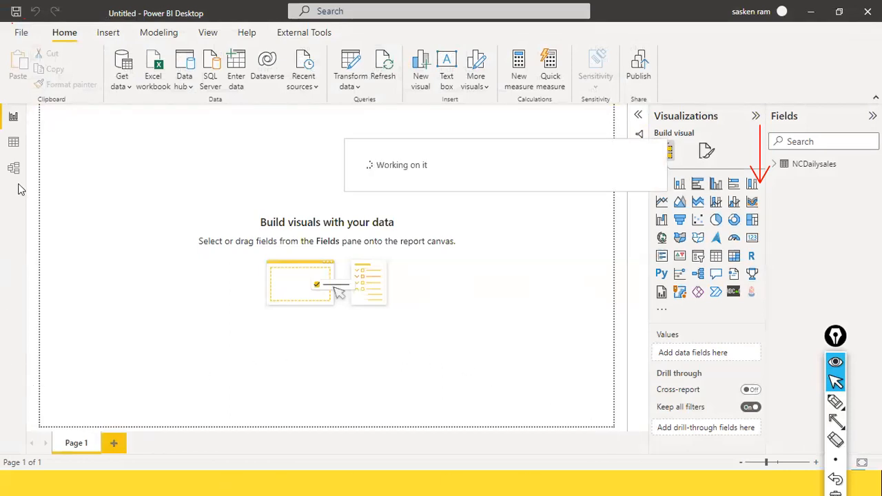
left_click(15, 146)
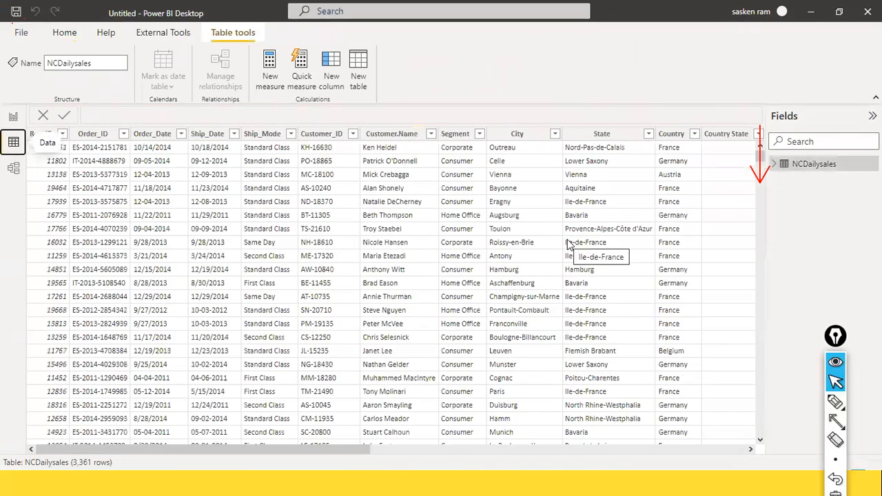
Look at the empty Report view and return to the NCDailysales rows in Data view
left_click(13, 117)
left_click(12, 123)
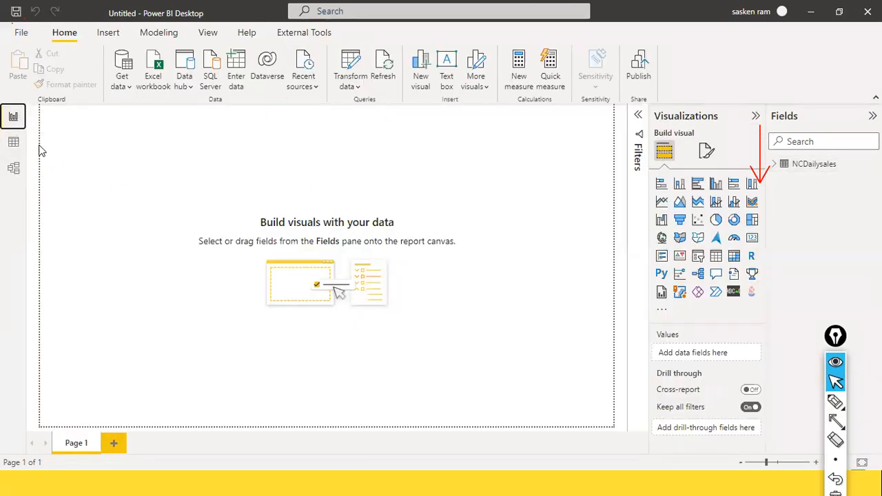
left_click(16, 143)
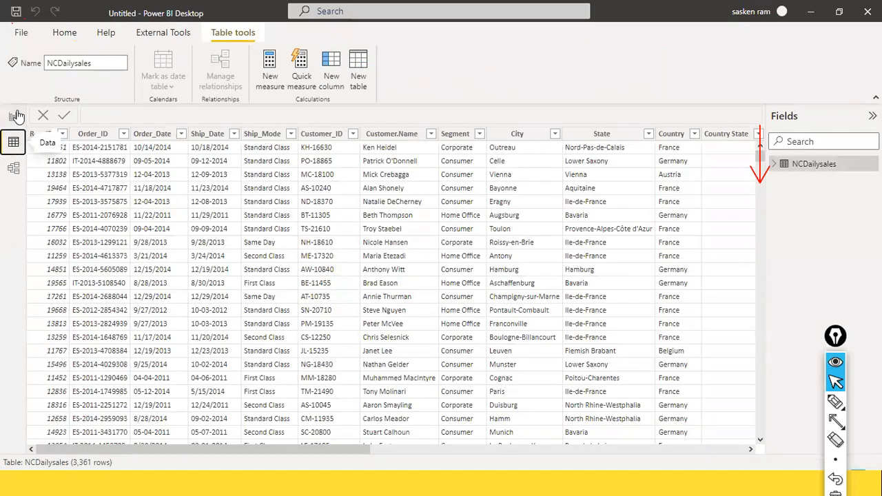
Return to the empty Report view and review the available data transformation options
left_click(13, 117)
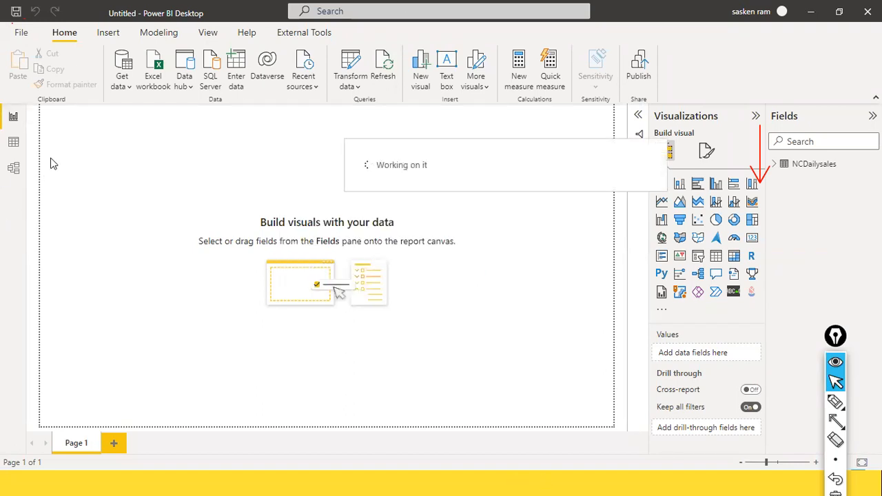
left_click(348, 85)
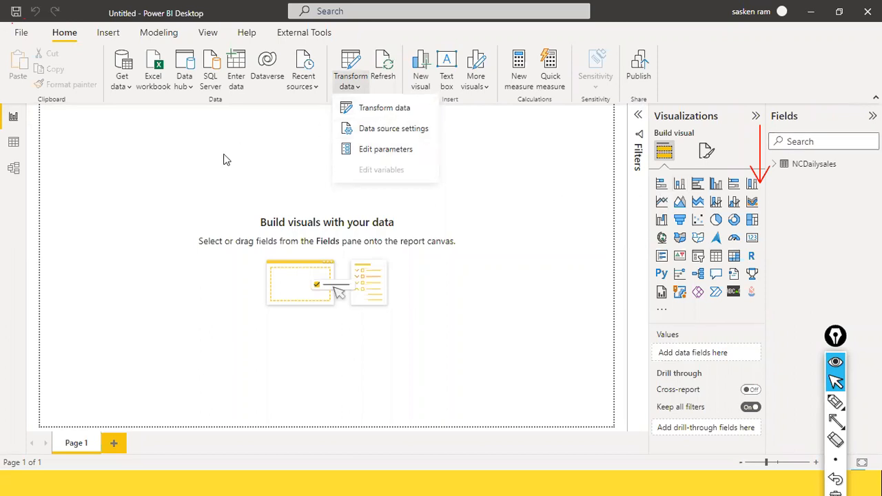
left_click(307, 116)
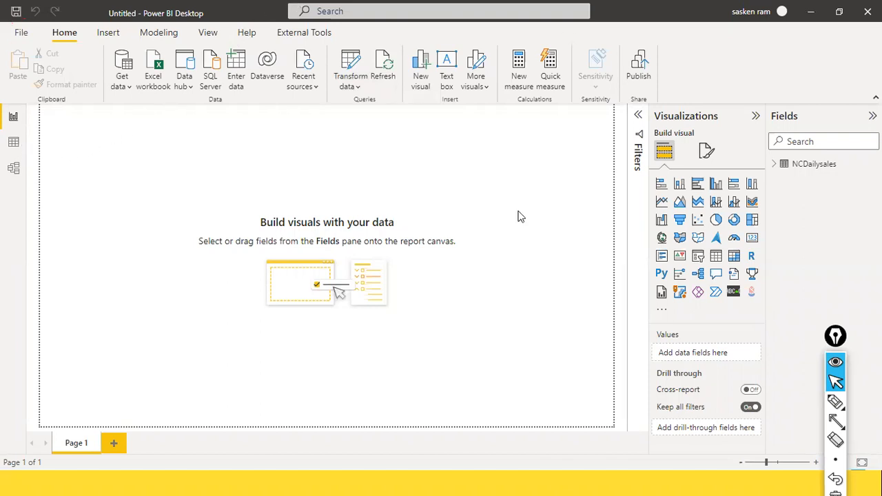
Expand the NCDailysales table to list its fields
left_click(772, 169)
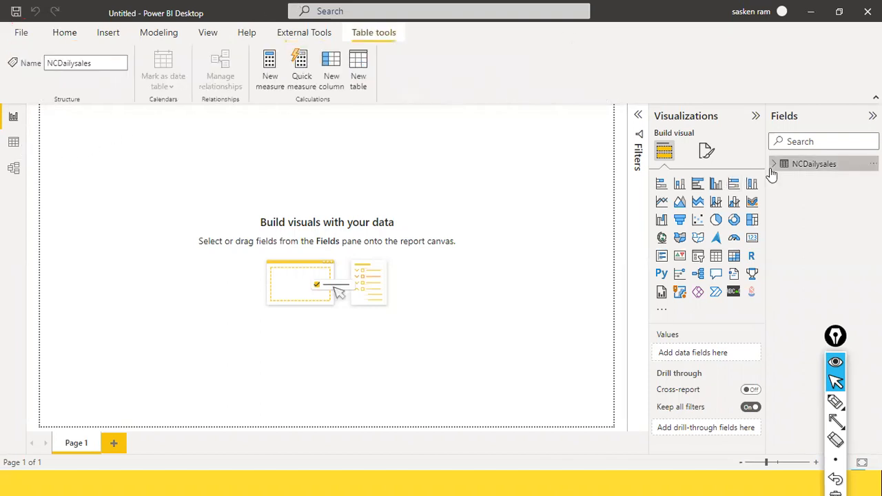
left_click(508, 220)
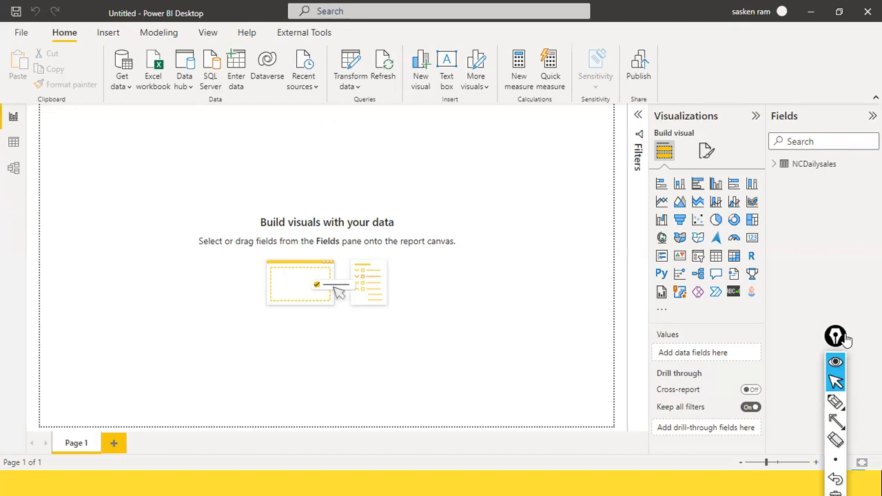
left_click(775, 168)
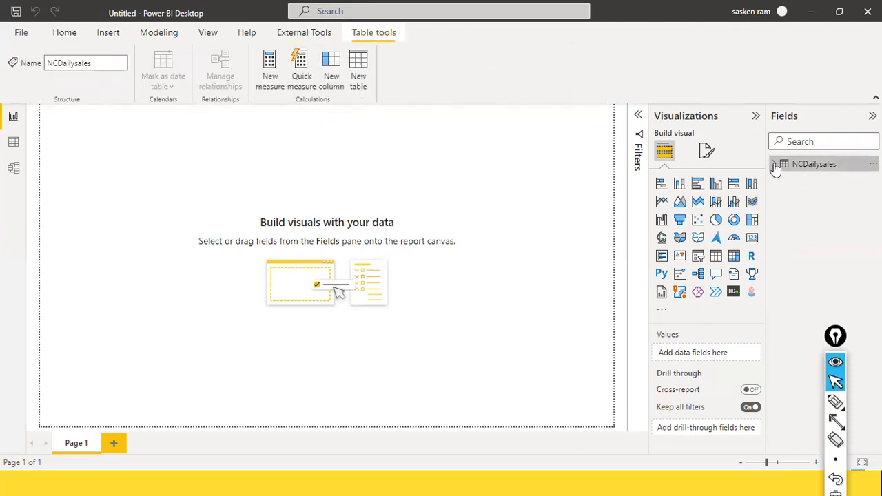
left_click(774, 166)
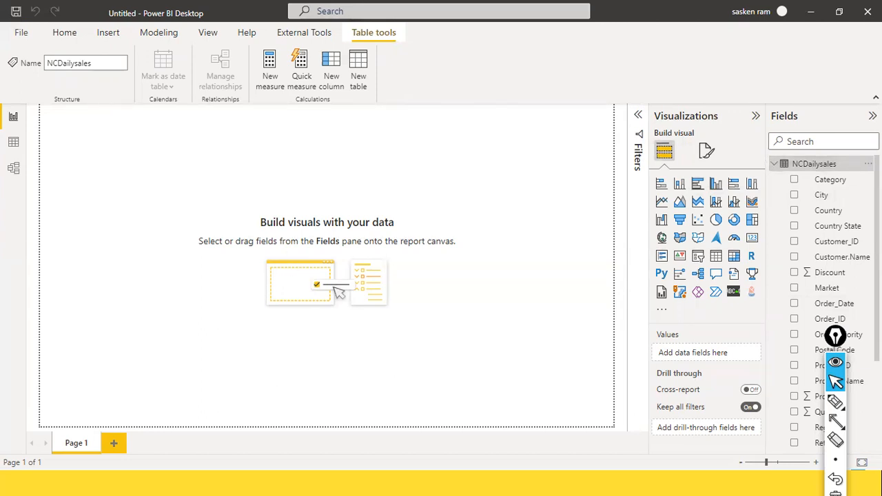
Insert a Table visual on Page 1, reposition it lower on the canvas and make it wider
left_click(716, 258)
left_click_drag(145, 126, 241, 208)
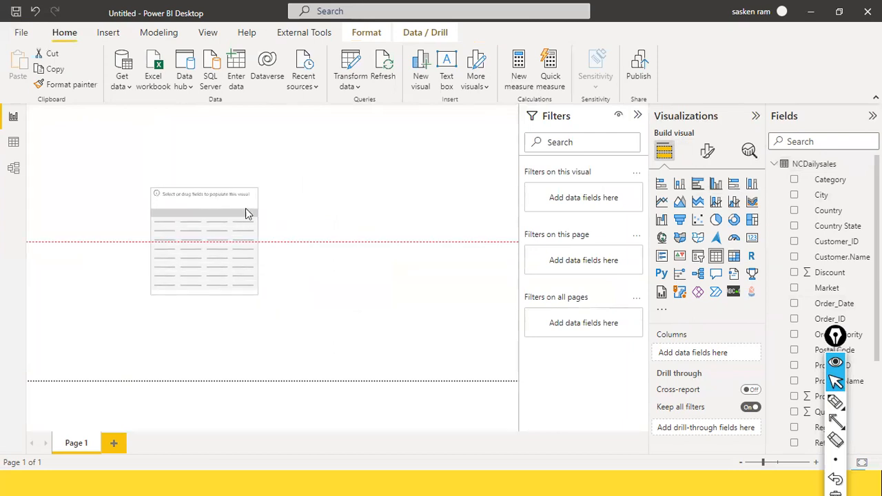
left_click_drag(255, 240, 350, 256)
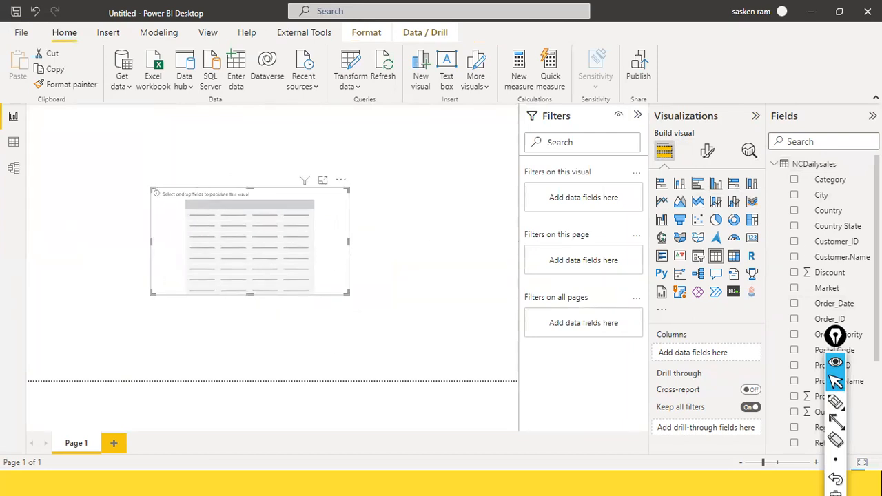
Add the Category and Sales fields to the table visual and shift the visual slightly on the canvas
left_click_drag(830, 179, 270, 231)
scroll(824, 272, "down", 3)
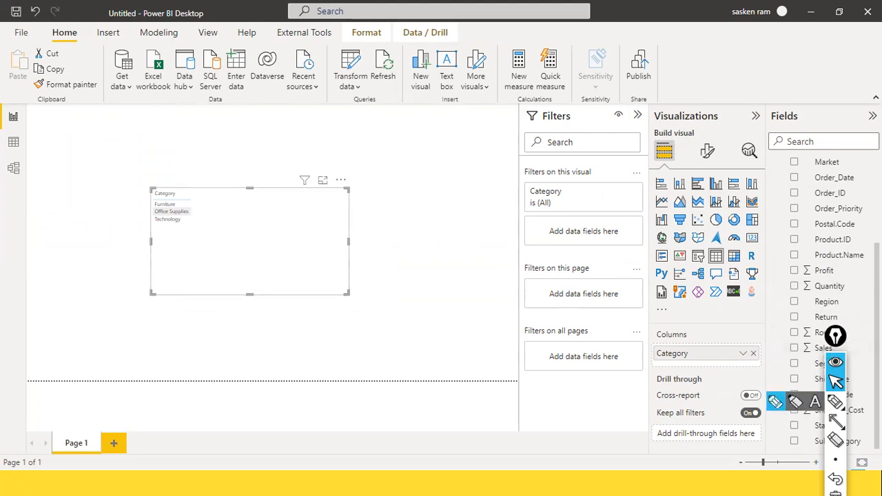
left_click_drag(819, 350, 266, 199)
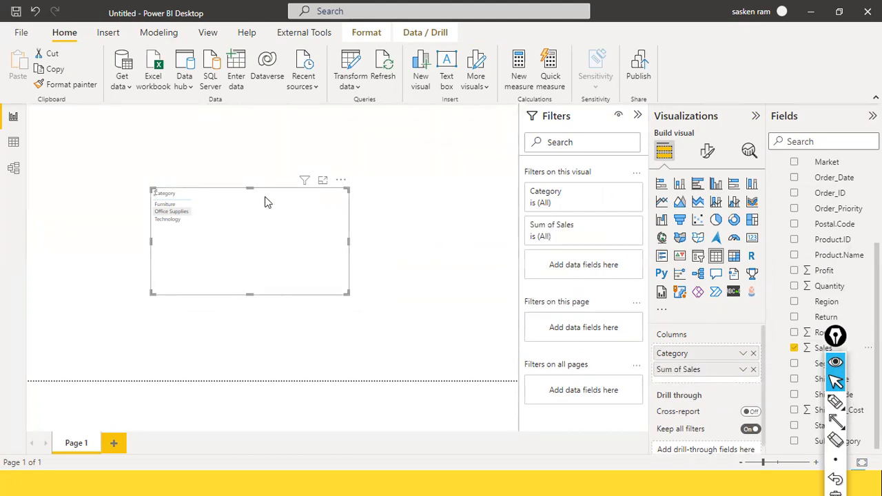
left_click_drag(306, 225, 291, 235)
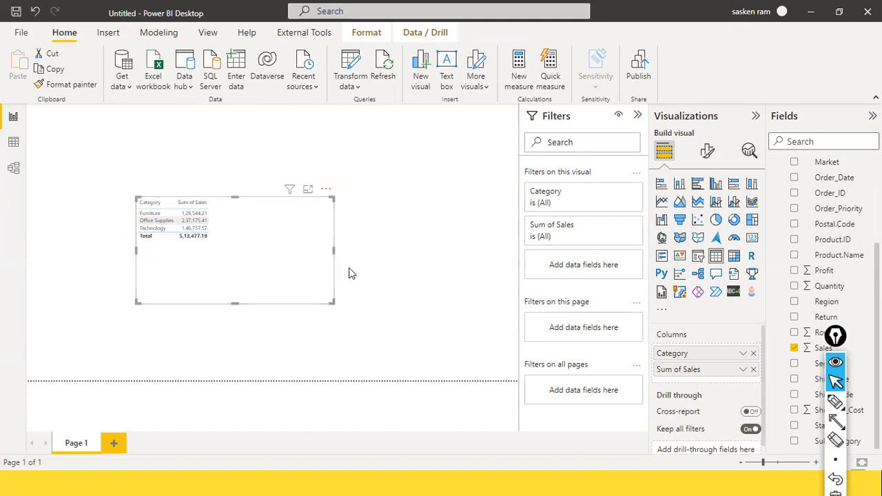
Remove Category from the table visual, then point a red arrow at the NCDailysales table and clear it
left_click(754, 354)
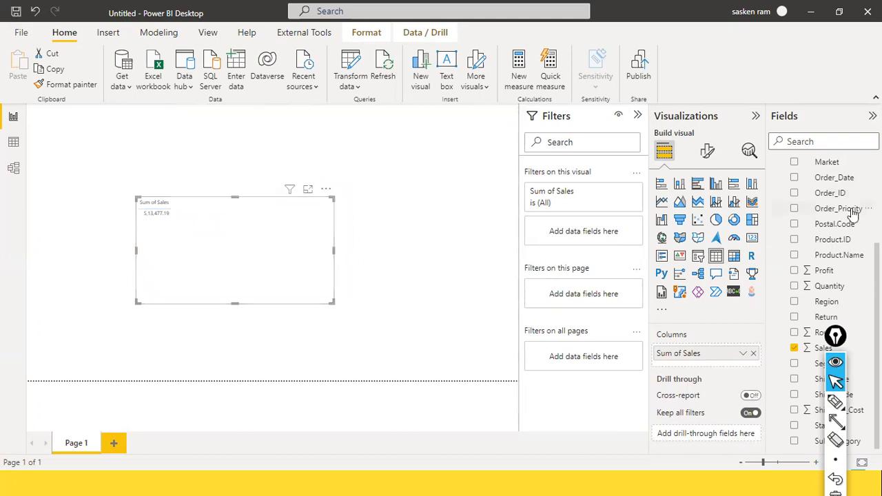
scroll(853, 215, "up", 3)
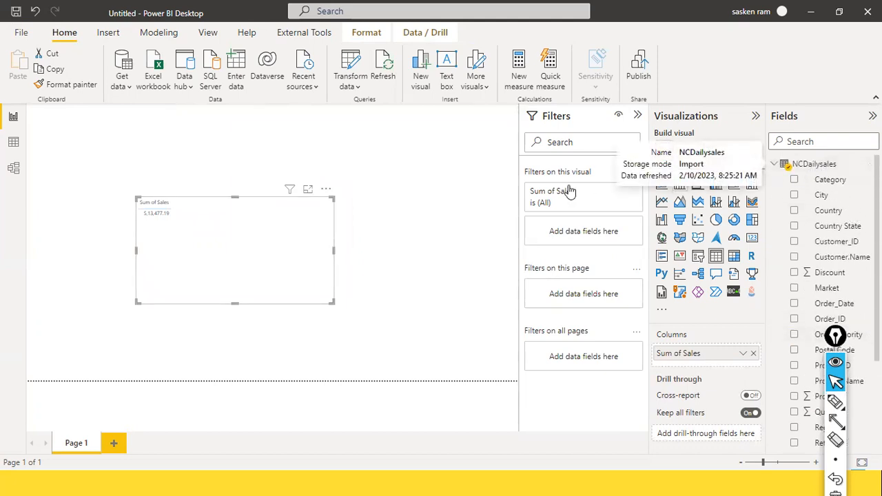
left_click_drag(484, 176, 785, 169)
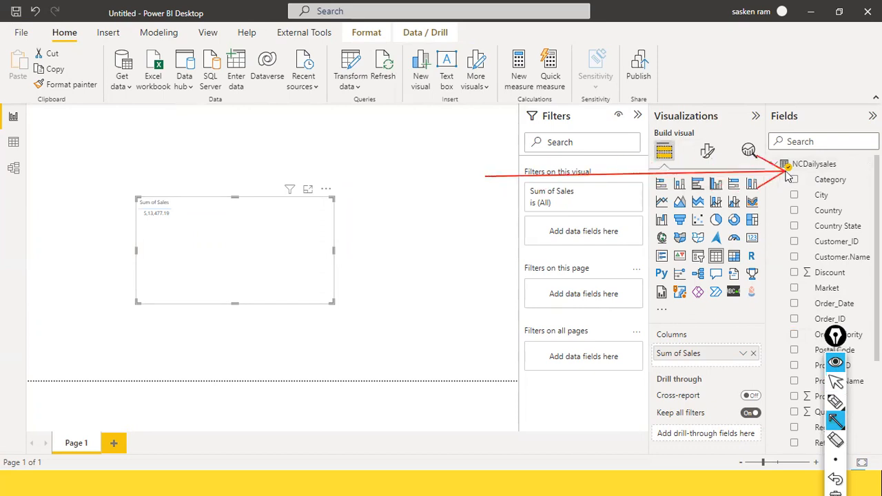
key("ctrl+shift+2")
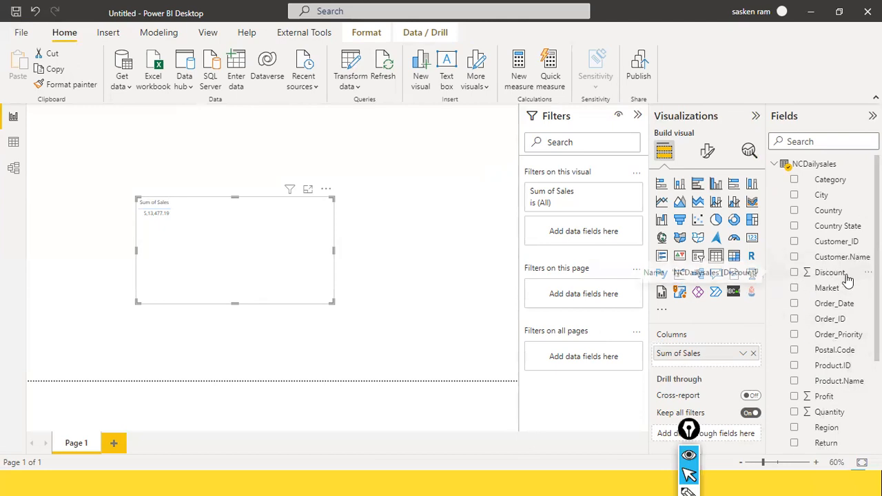
Examine the NCDailysales field list, comparing the numeric fields marked with a sum symbol with the other fields
scroll(821, 387, "down", 3)
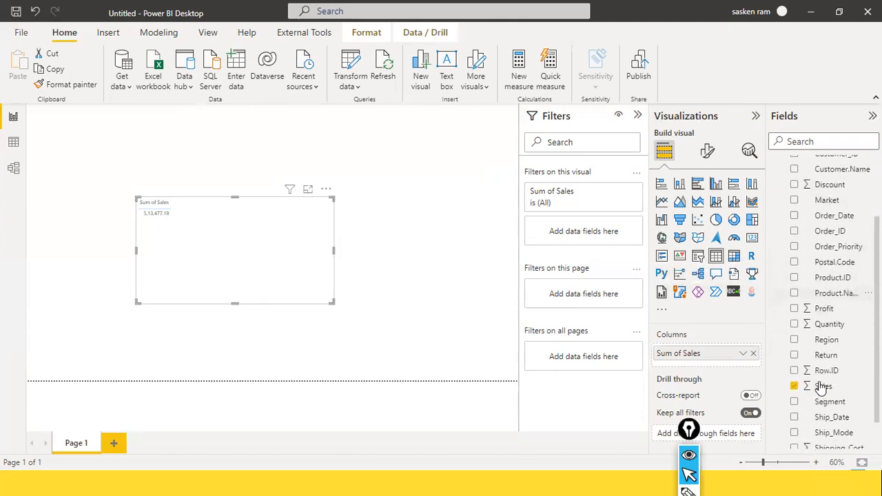
scroll(823, 384, "up", 1)
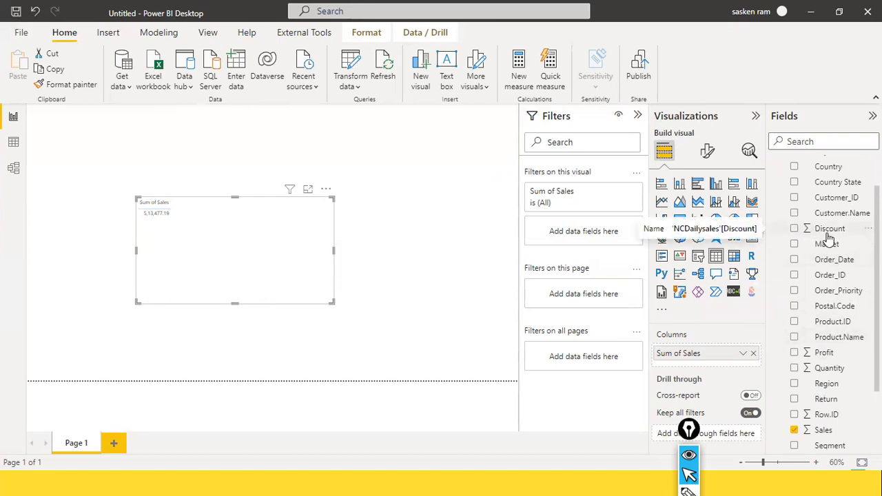
scroll(846, 427, "down", 3)
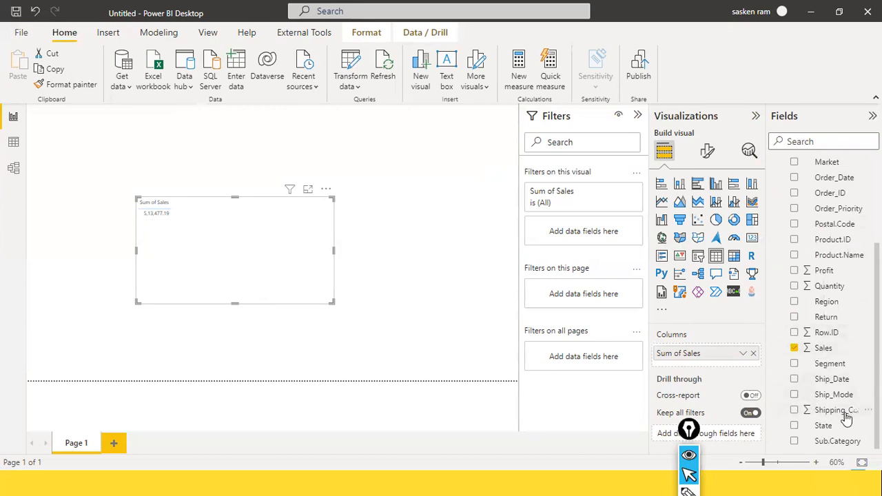
scroll(846, 414, "up", 1)
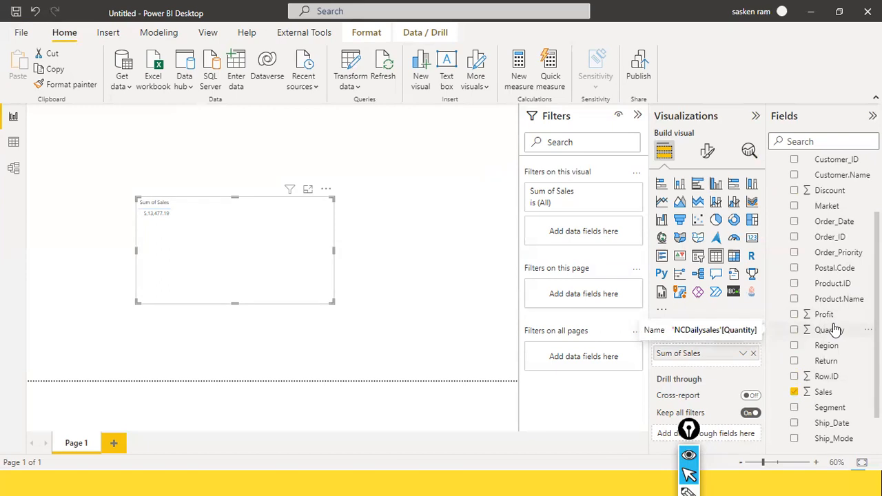
scroll(832, 330, "up", 3)
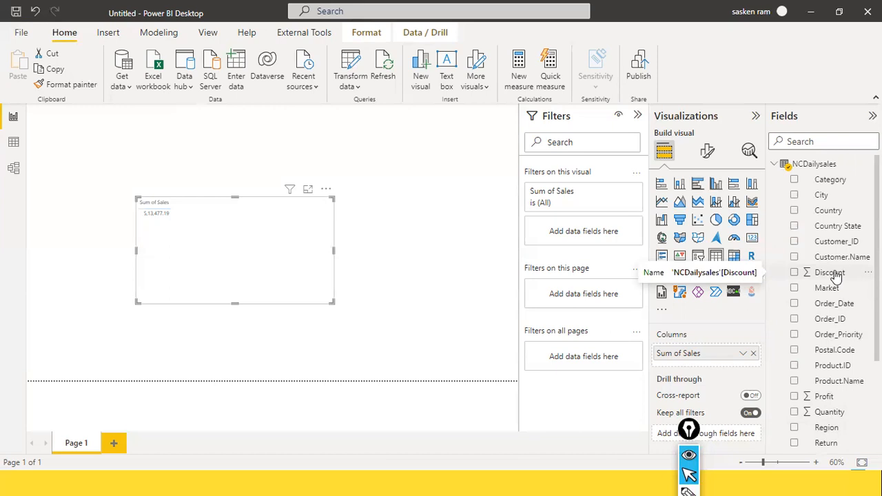
scroll(827, 319, "down", 3)
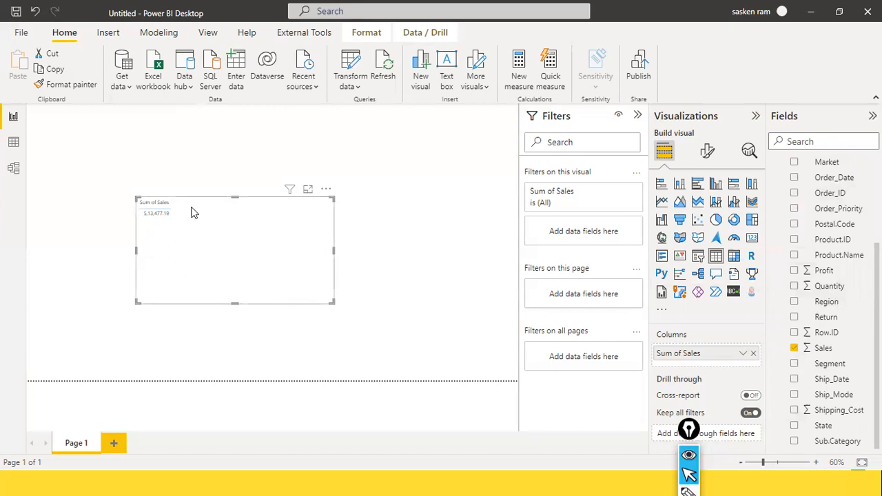
scroll(825, 197, "up", 3)
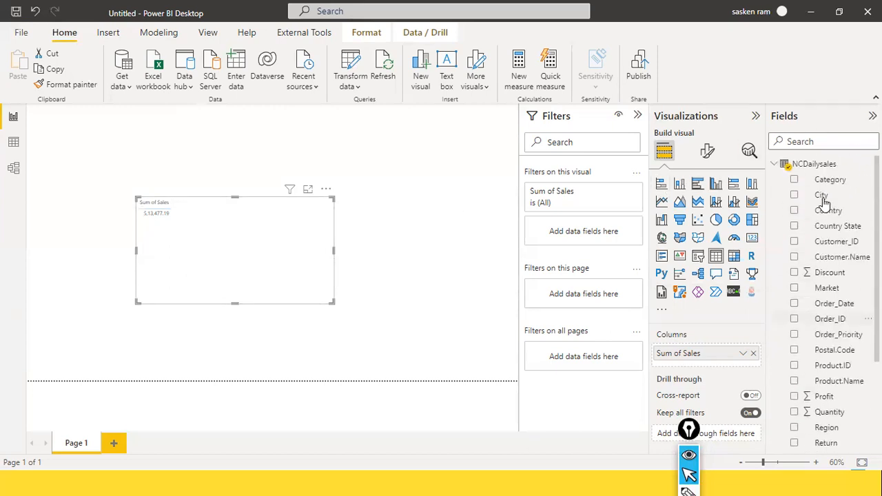
scroll(823, 200, "down", 3)
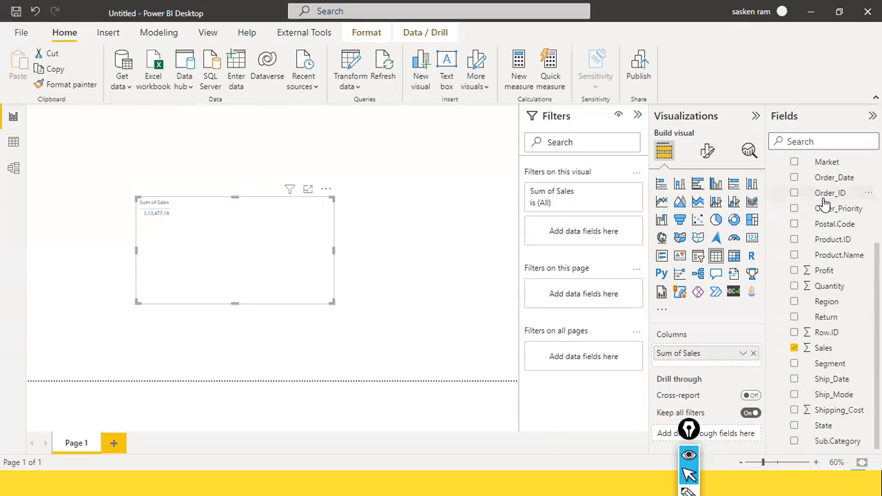
scroll(823, 198, "up", 3)
scroll(821, 201, "down", 3)
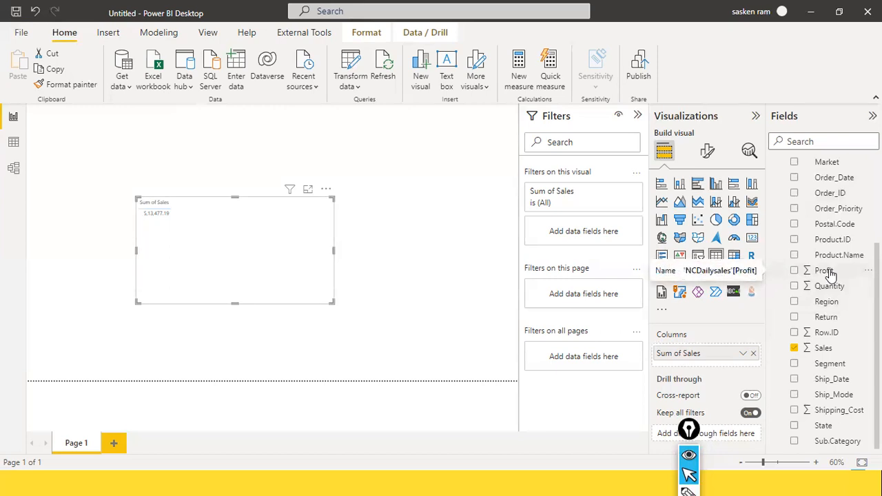
scroll(826, 276, "up", 3)
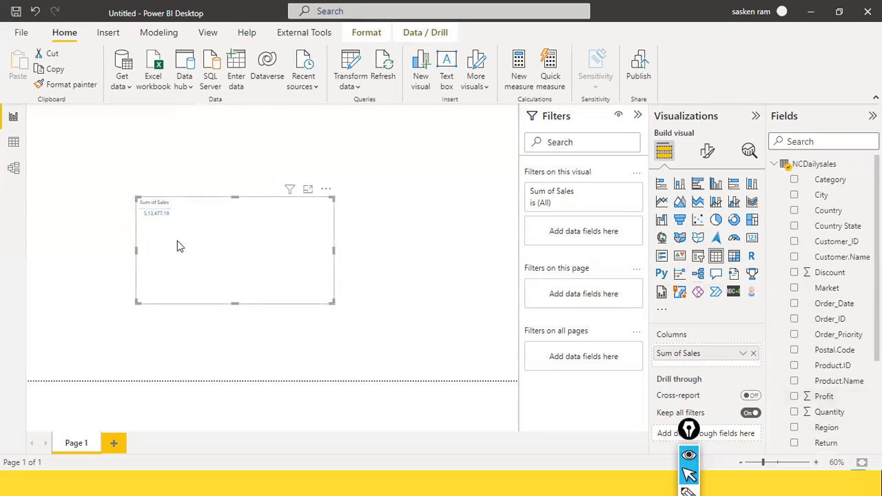
Add Category to the table visual and place it before Sum of Sales
left_click_drag(843, 186, 197, 210)
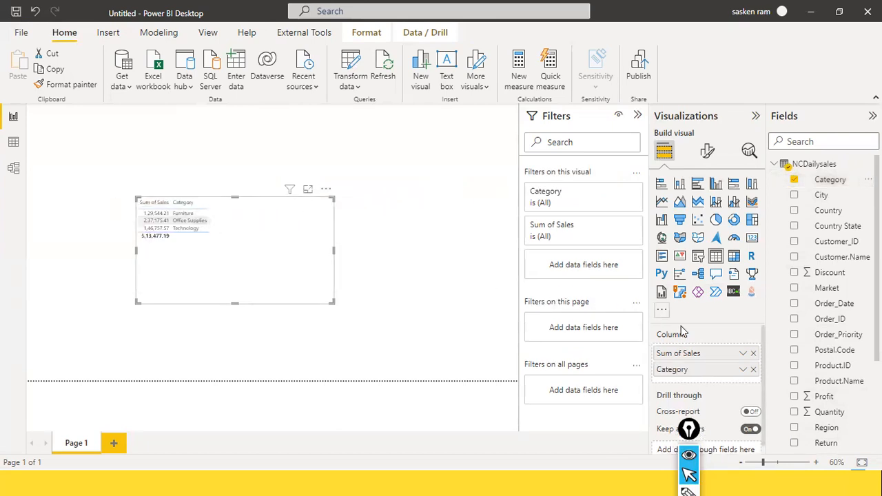
left_click_drag(692, 372, 695, 355)
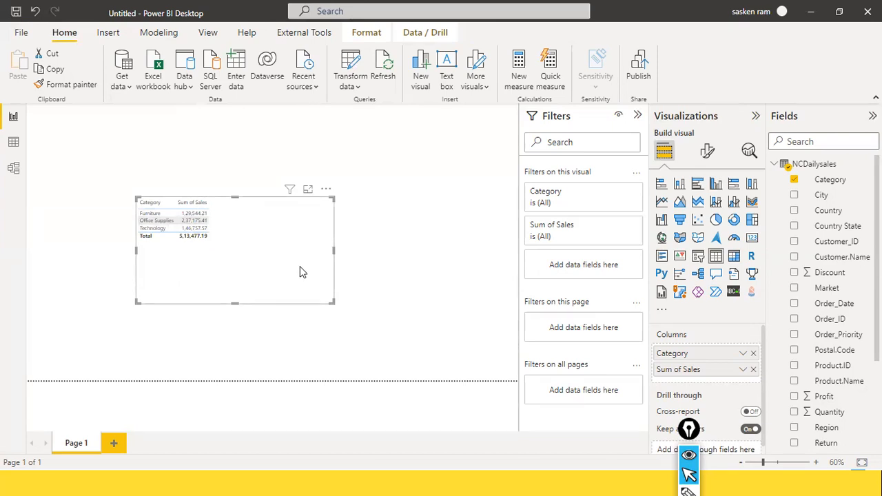
Reposition the table visual on the canvas and annotate its Total row with a red arrow
left_click_drag(295, 269, 249, 292)
left_click_drag(197, 258, 255, 236)
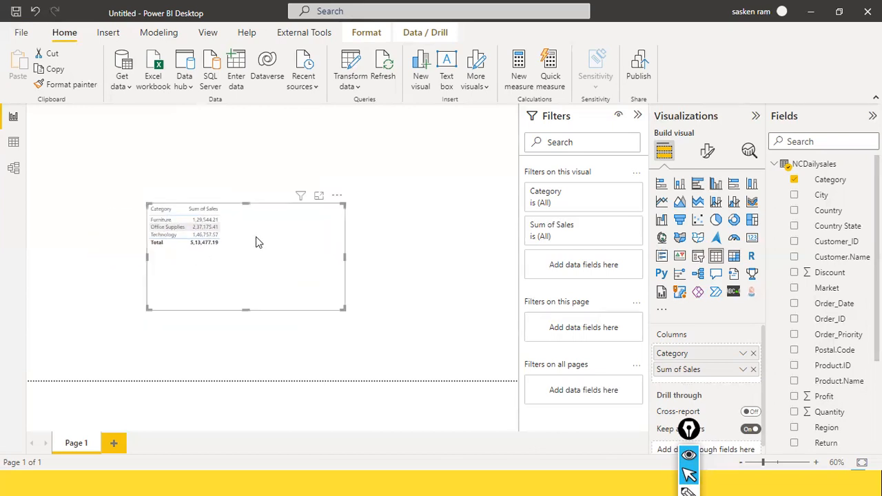
left_click(452, 287)
left_click_drag(478, 266, 230, 245)
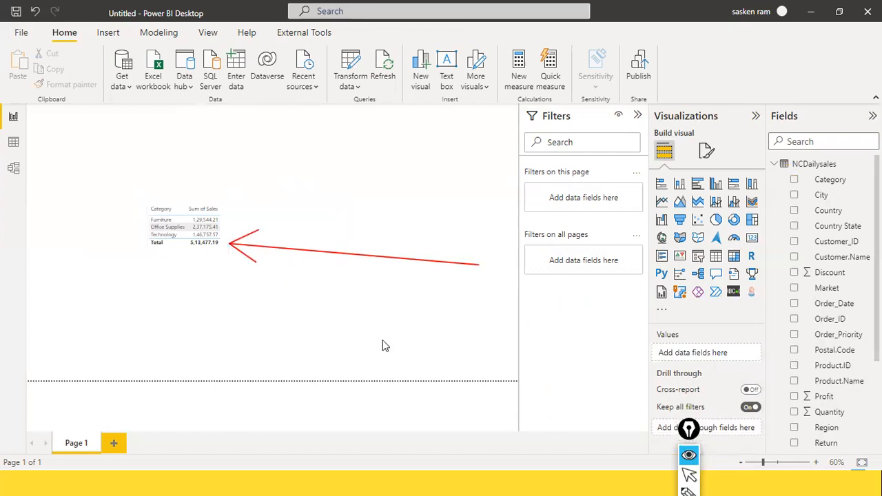
Switch to File Explorer and check the contents of the NCDailysales folder and its Apr subfolder
key("alt+Tab")
key("Tab")
key("Tab")
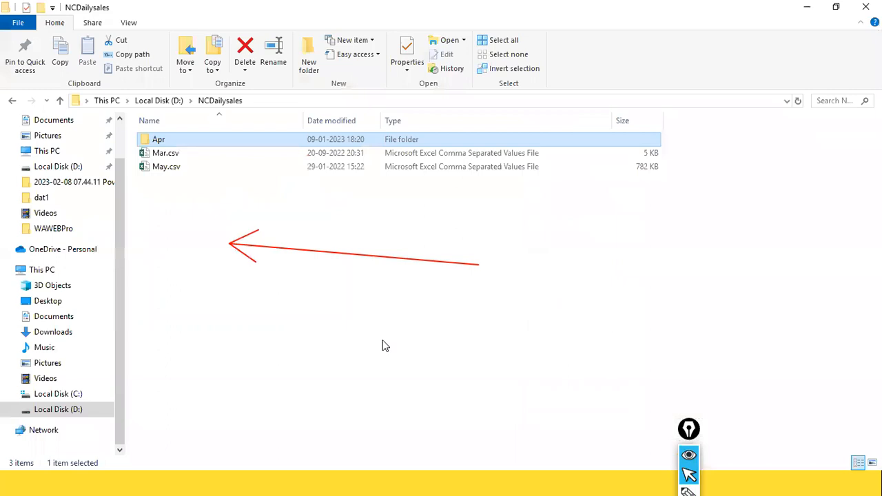
left_click(154, 166)
double_click(158, 140)
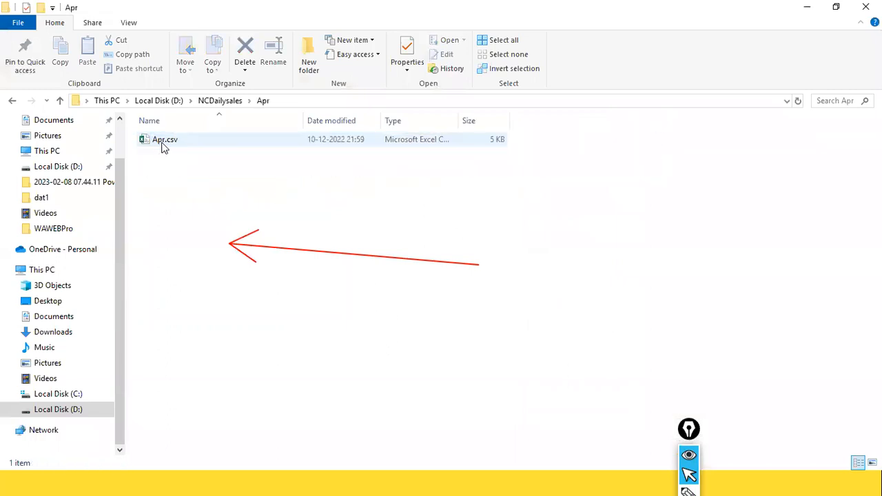
left_click(217, 102)
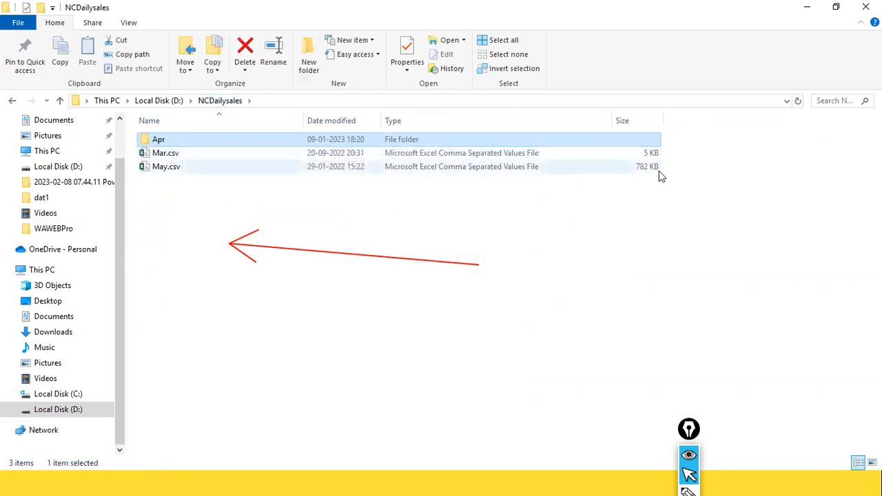
Delete May.csv from the NCDailysales folder
left_click(165, 169)
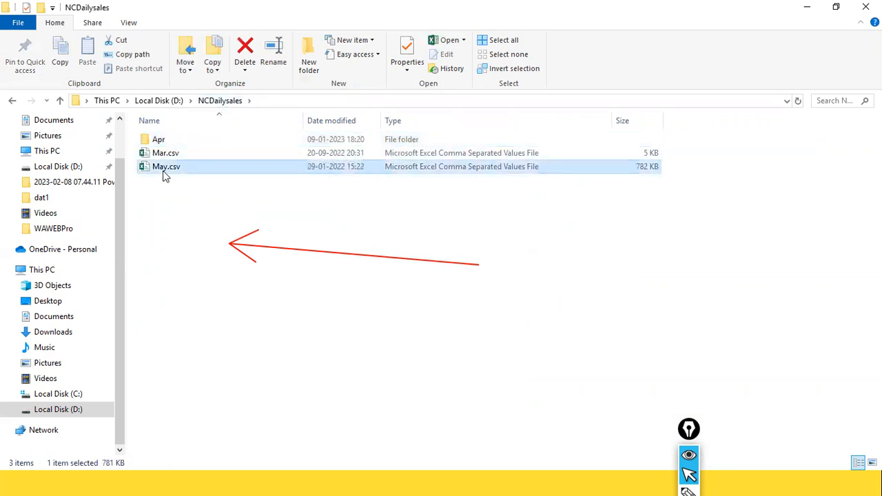
key("Delete")
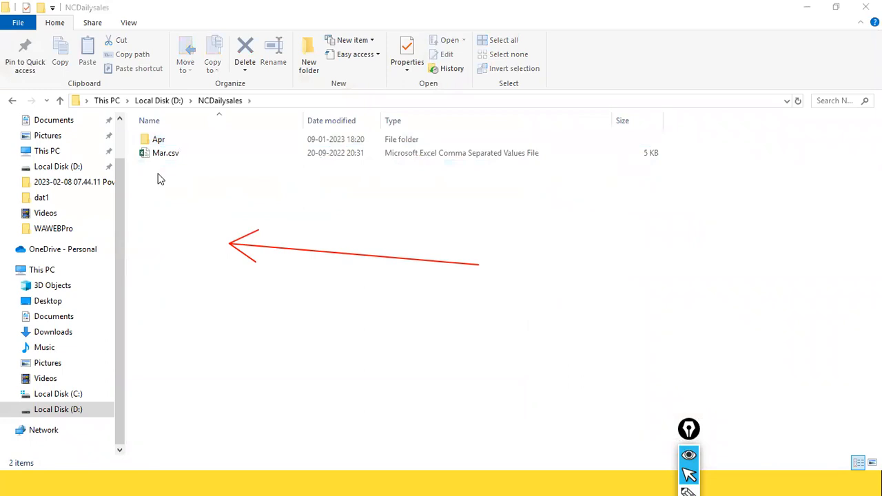
Switch to Power BI Desktop and refresh the report data to reflect the removal of May.csv
key("alt+Tab")
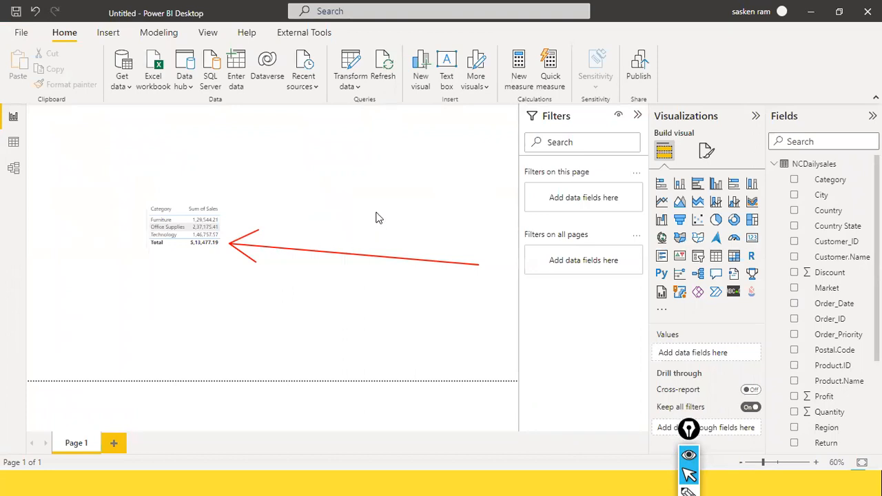
key("alt+Tab")
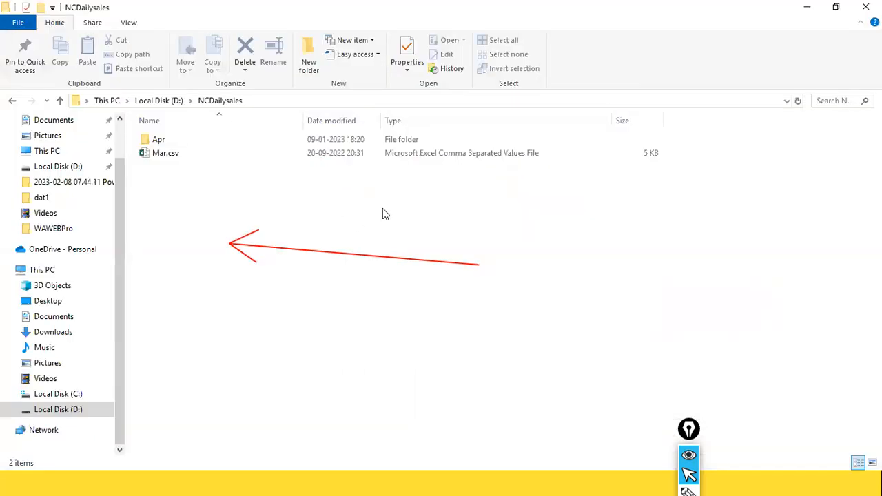
key("alt+Tab")
key("alt+Tab")
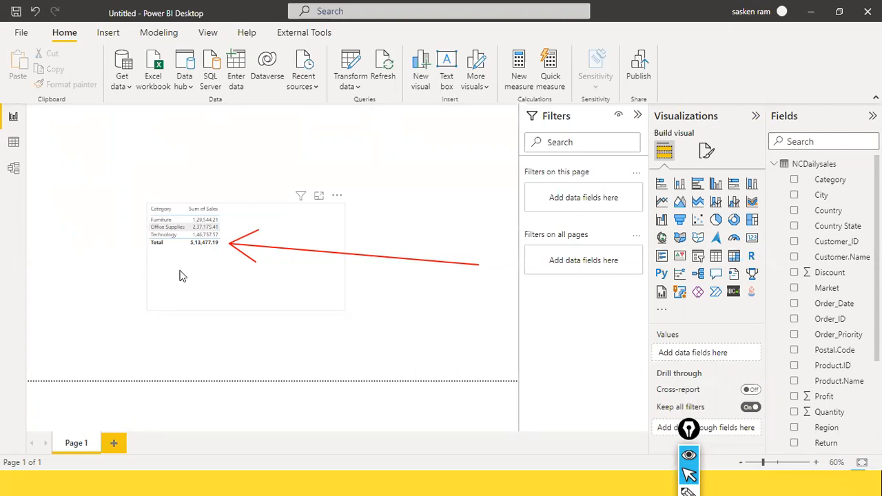
left_click(382, 66)
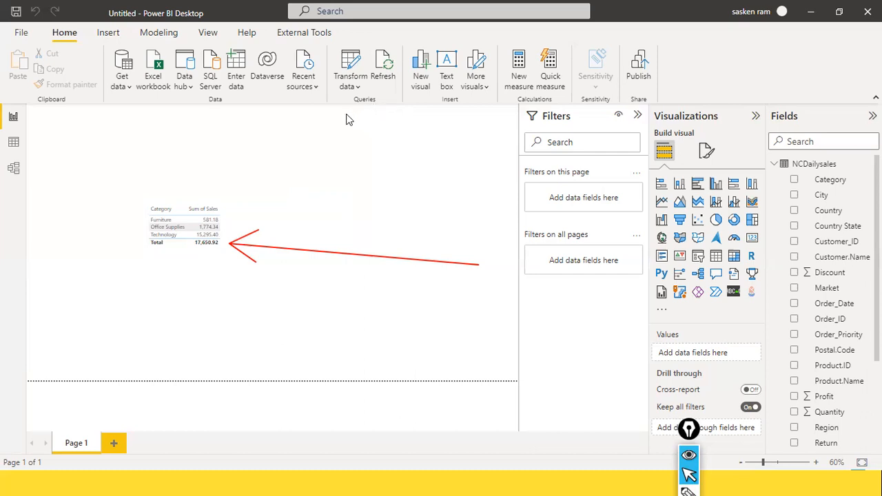
Compare the category sales and Total in the table visual with the files left in the NCDailysales folder
mouse_move(206, 257)
key("alt+Tab")
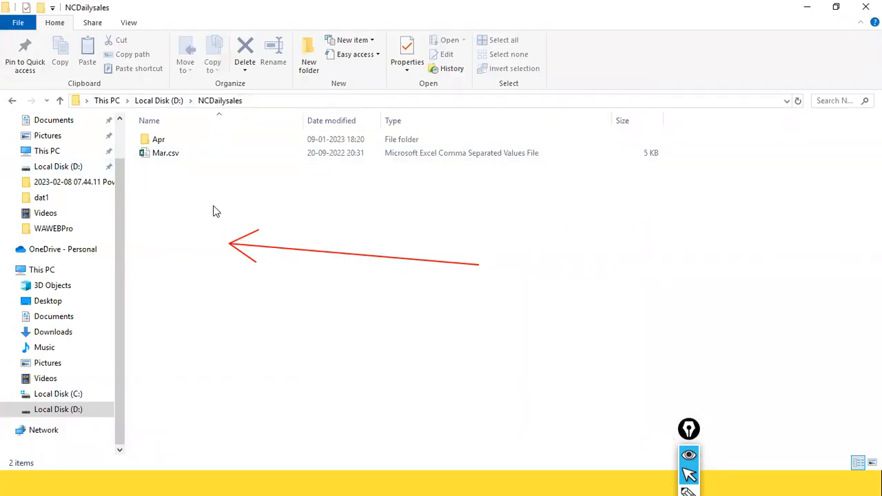
key("alt+Tab")
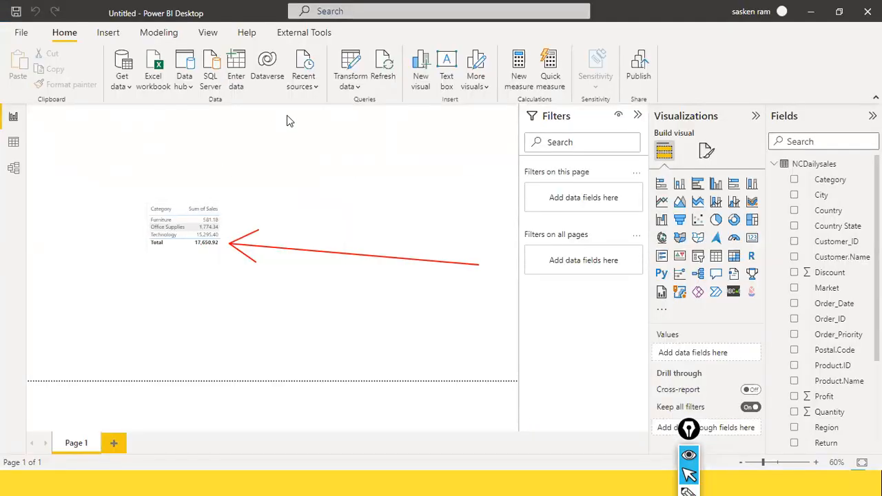
key("alt+Tab")
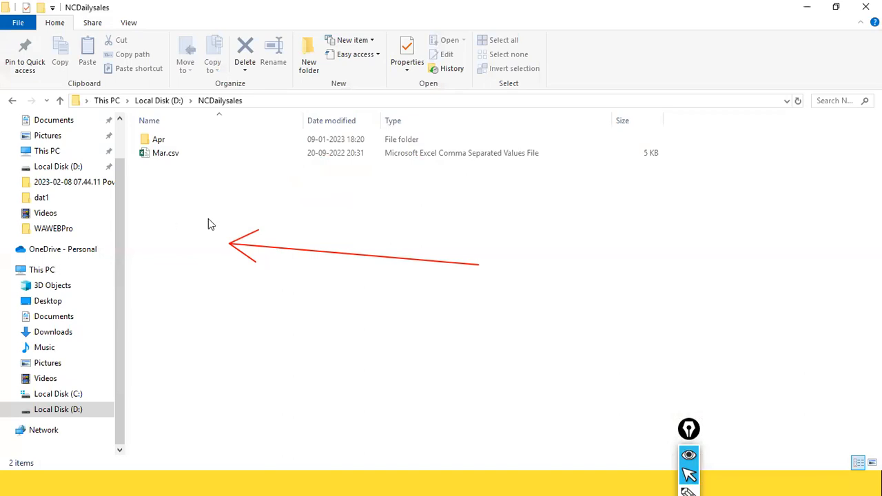
key("alt+Tab")
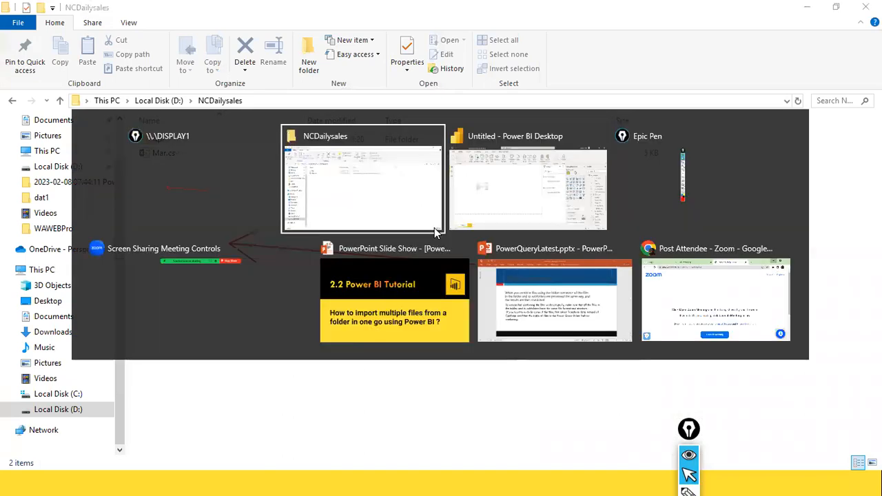
key("alt+Tab")
key("alt+Tab")
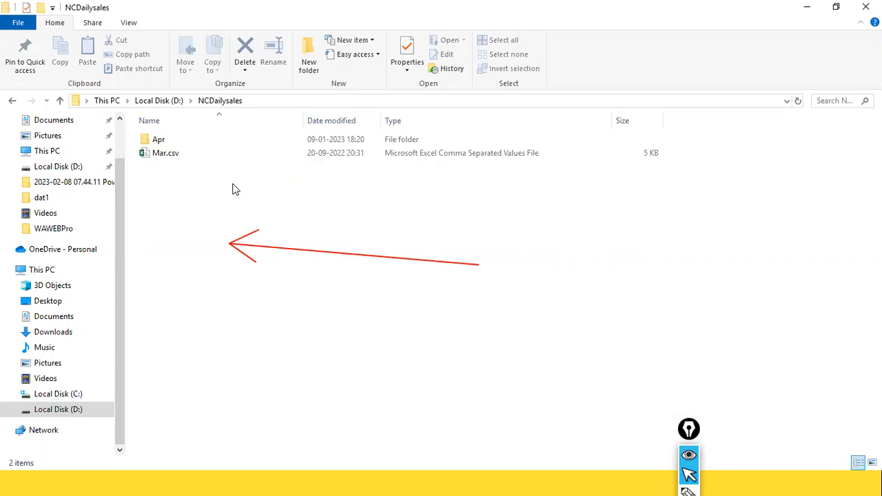
key("alt+Tab")
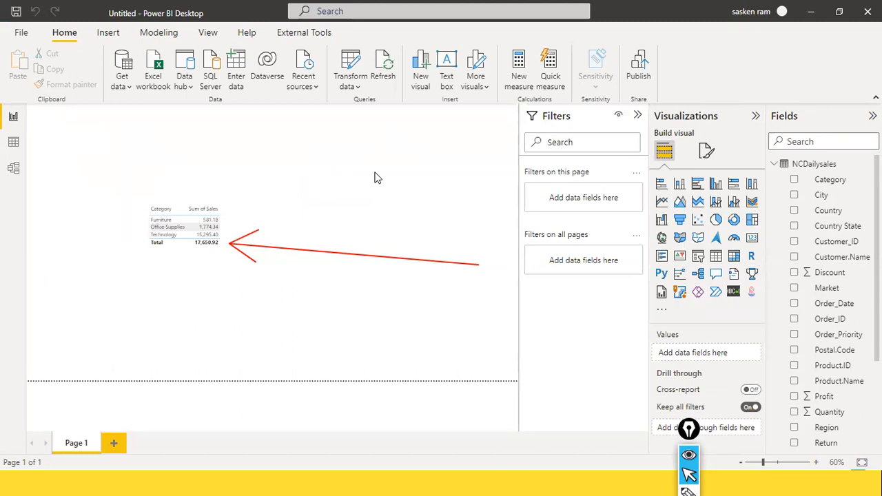
key("alt+Tab")
key("alt+Tab")
key("alt+Tab")
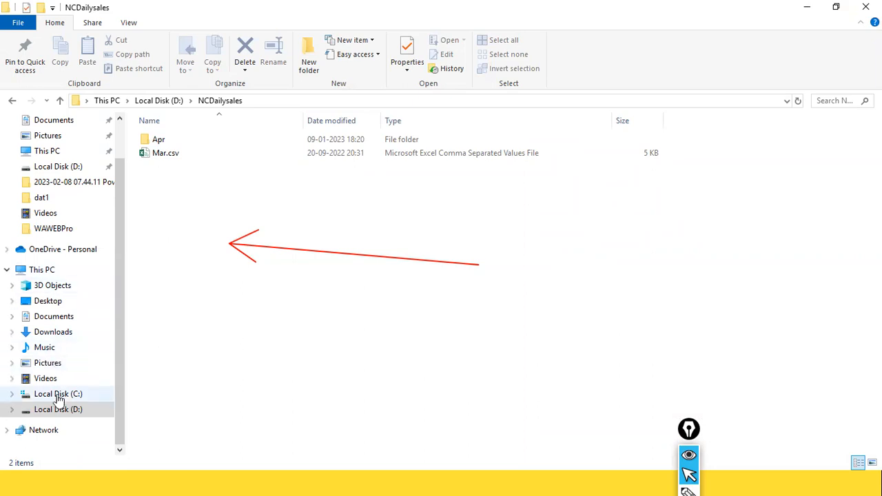
Copy May.csv from the stu folder on drive D
left_click(73, 412)
left_click(184, 270)
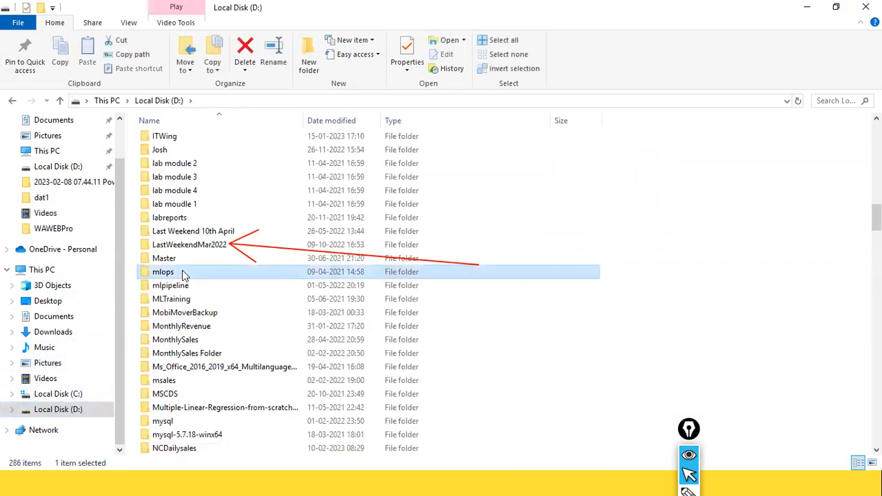
key("u")
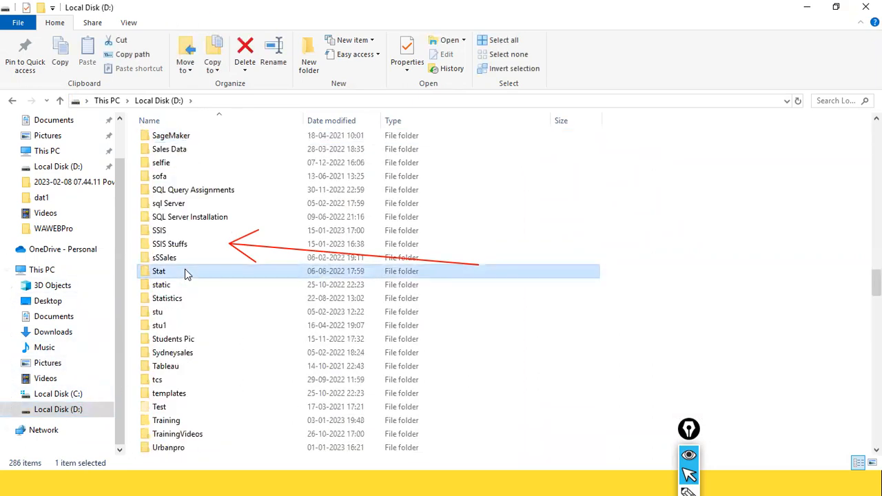
double_click(172, 312)
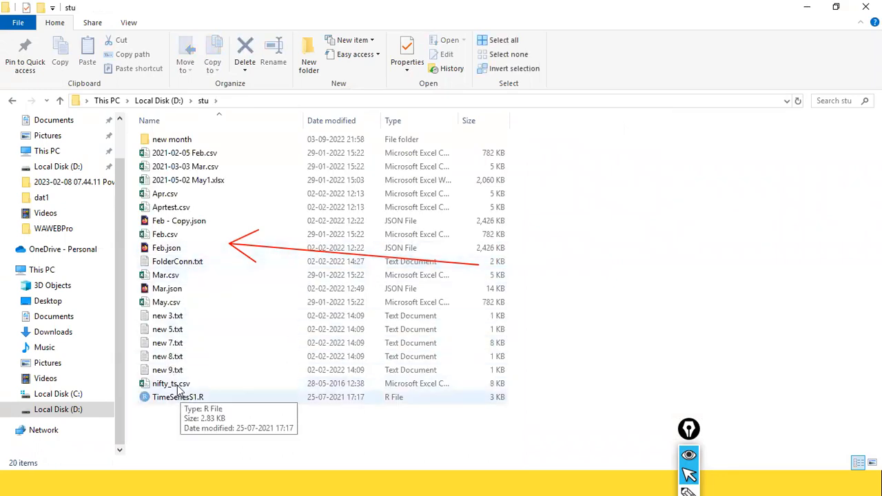
left_click(176, 304)
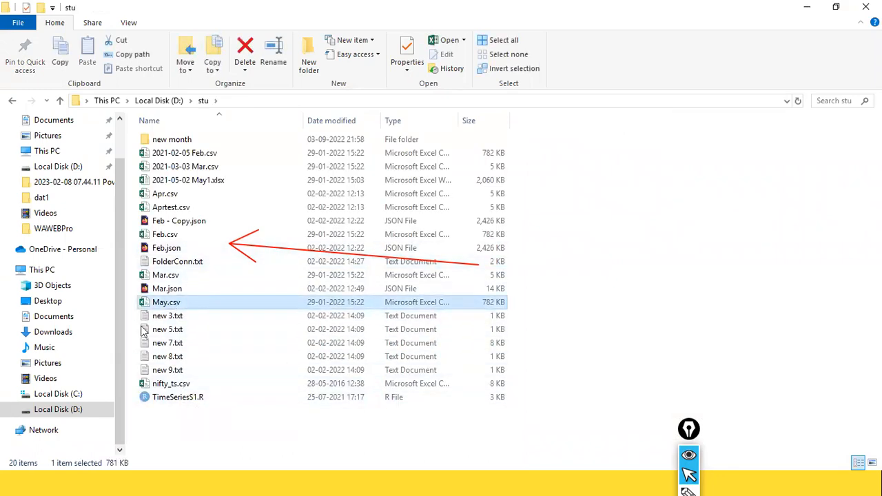
Paste the copied May.csv into the NCDailysales folder on drive D
left_click(55, 409)
left_click(146, 354)
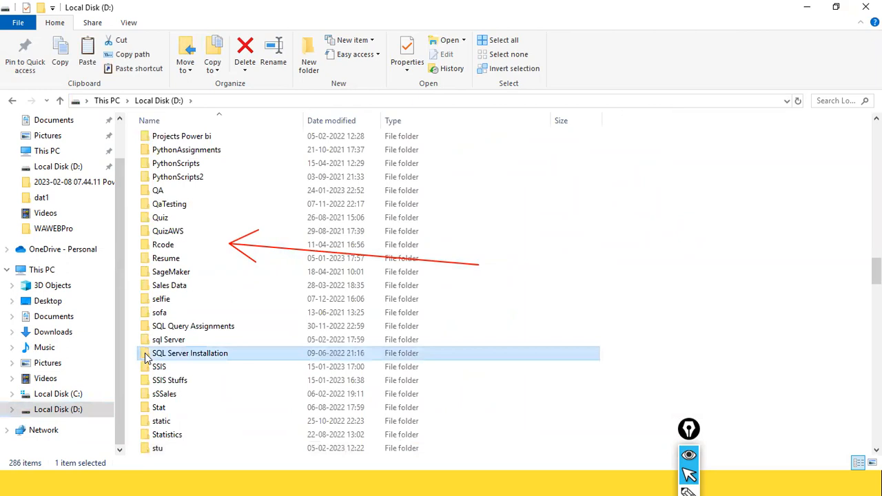
type("n")
key("Return")
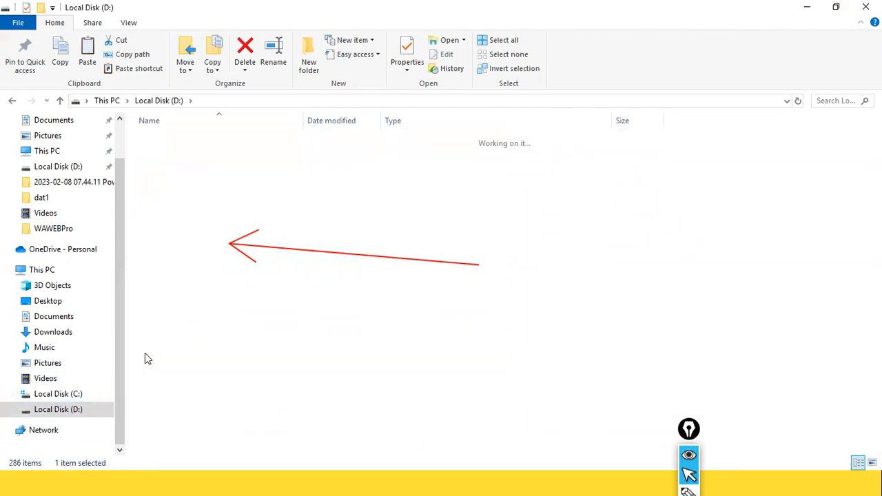
key("ctrl+v")
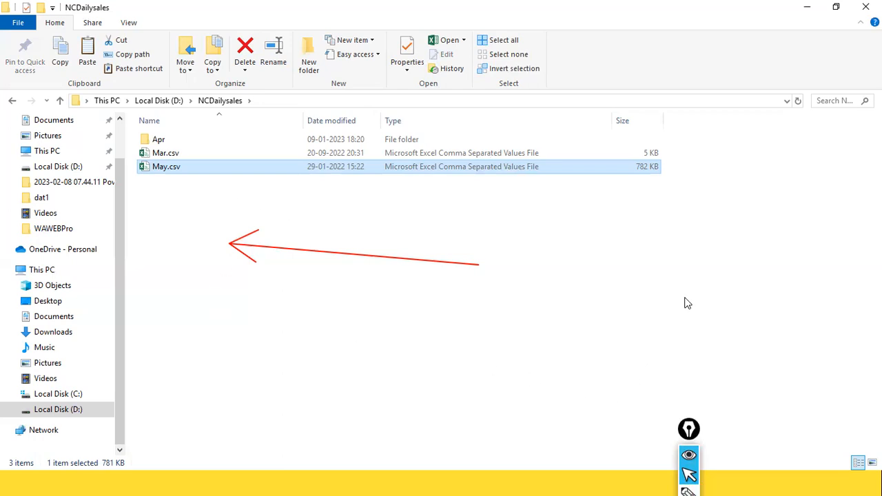
Switch to Power BI Desktop, refresh the report data with May.csv restored, and check the sales table against the NCDailysales folder
key("alt+Tab")
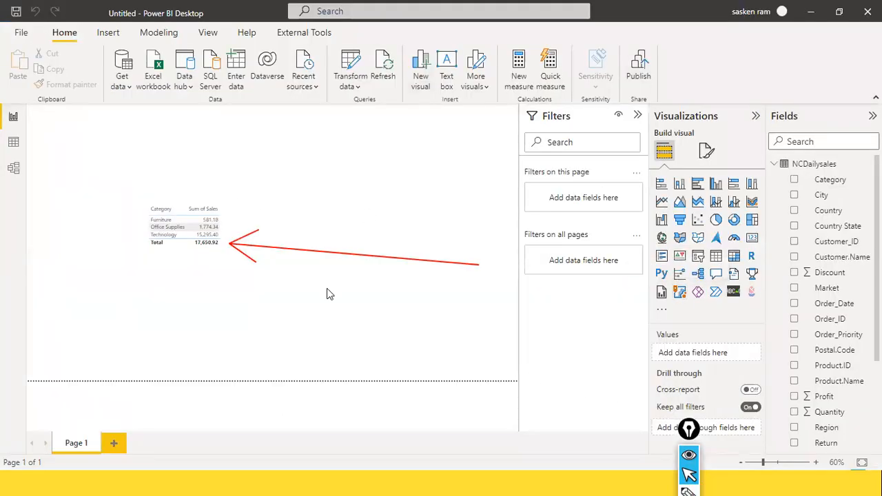
key("alt+Tab")
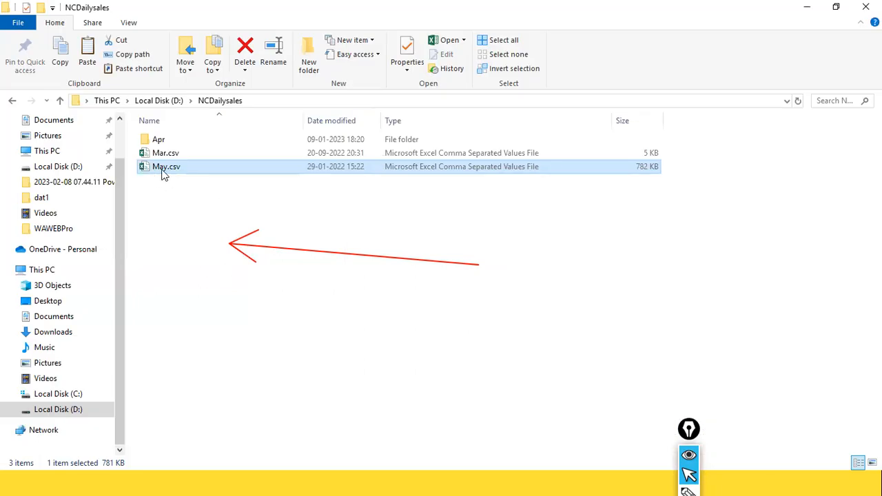
key("alt+Tab")
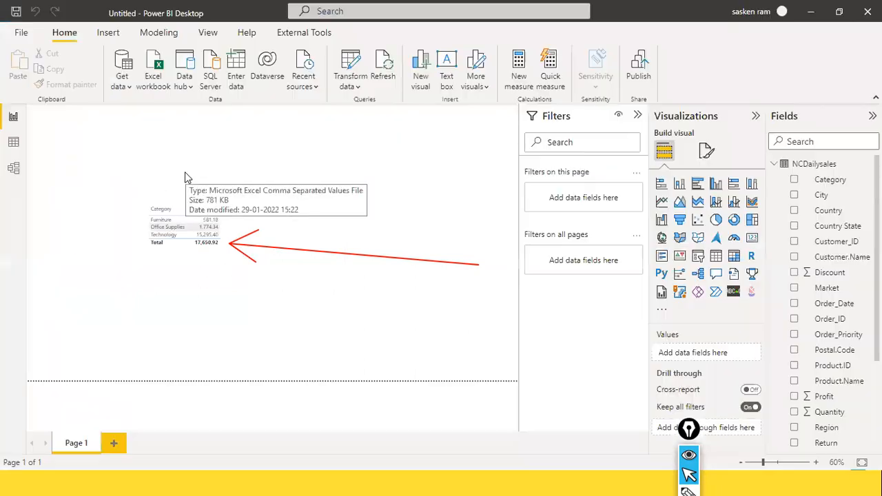
left_click(382, 60)
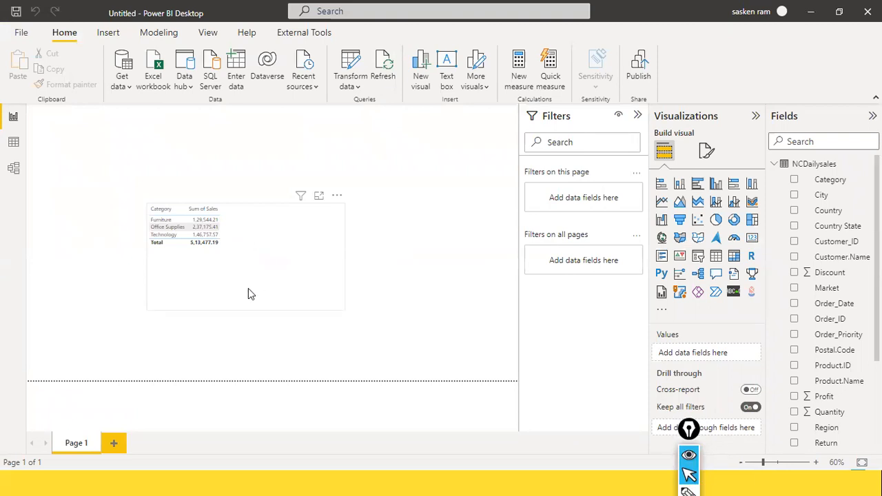
key("alt+Tab")
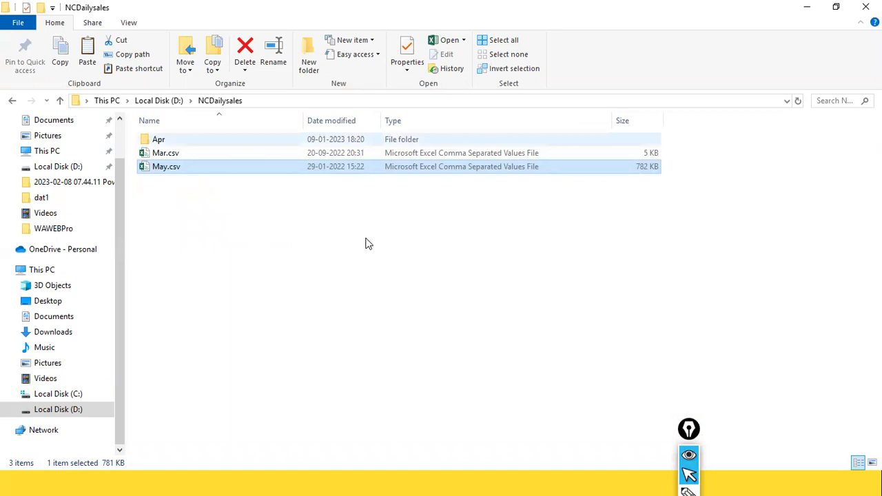
key("alt+Tab")
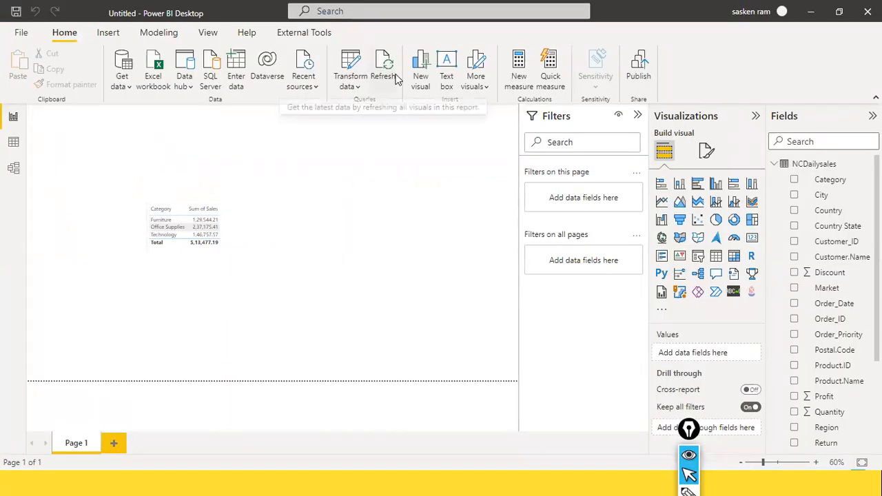
left_click(269, 268)
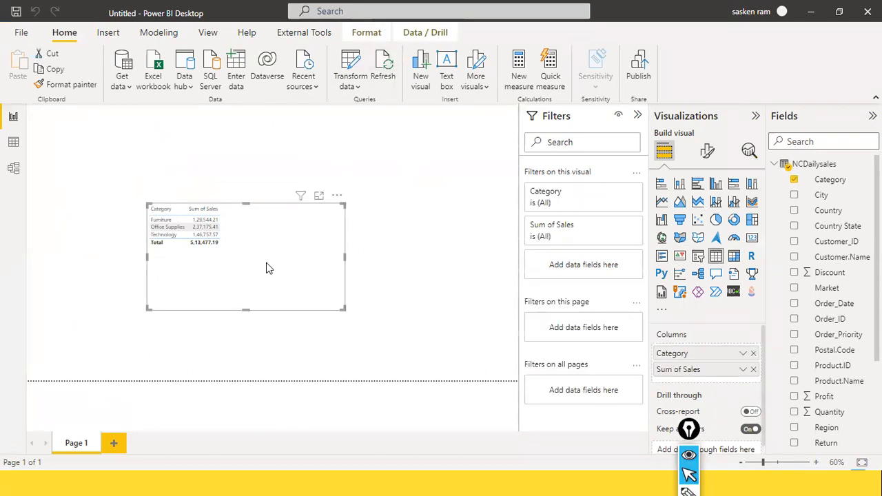
Switch to File Explorer, delete the NCDailysales folder from drive D, and undo the deletion
key("alt+Tab")
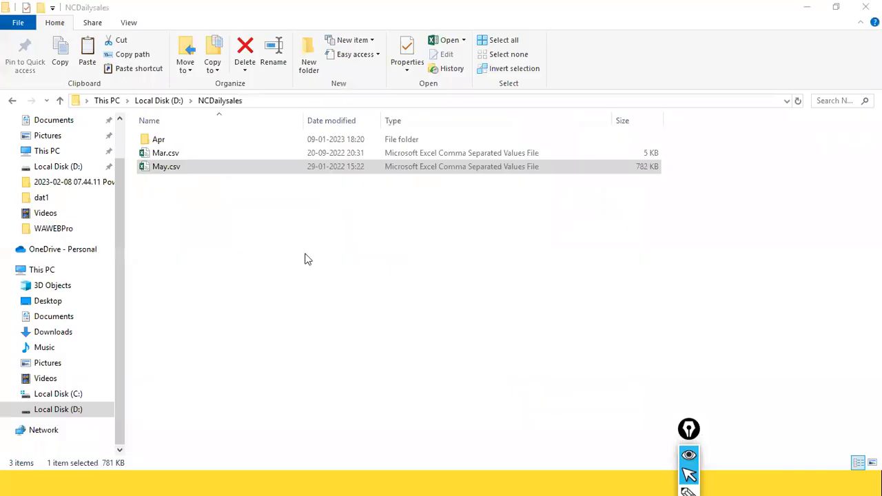
key("alt+Up")
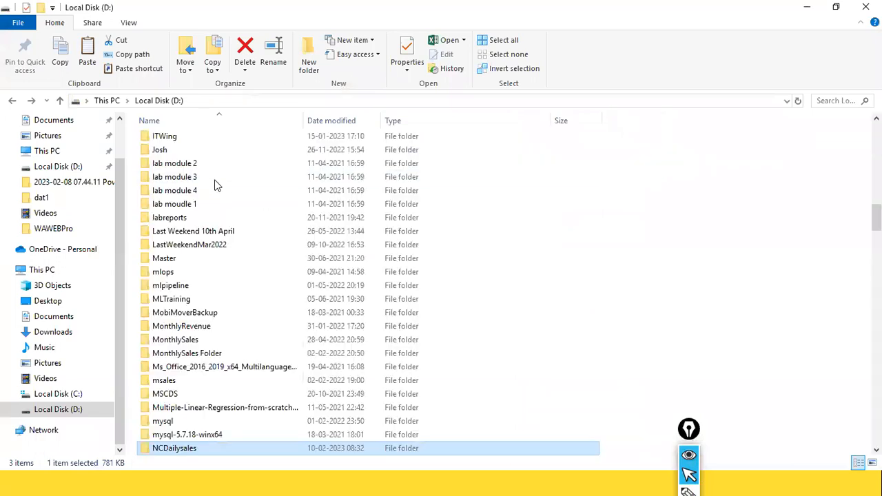
key("Delete")
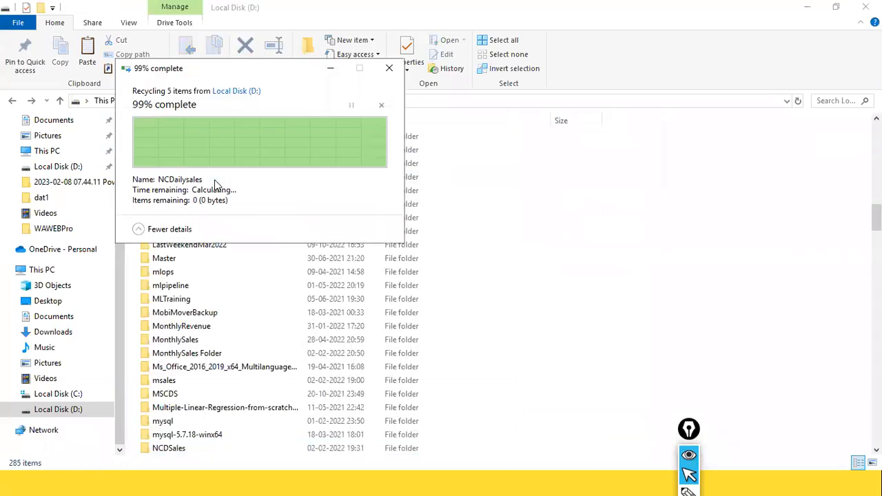
left_click(249, 259)
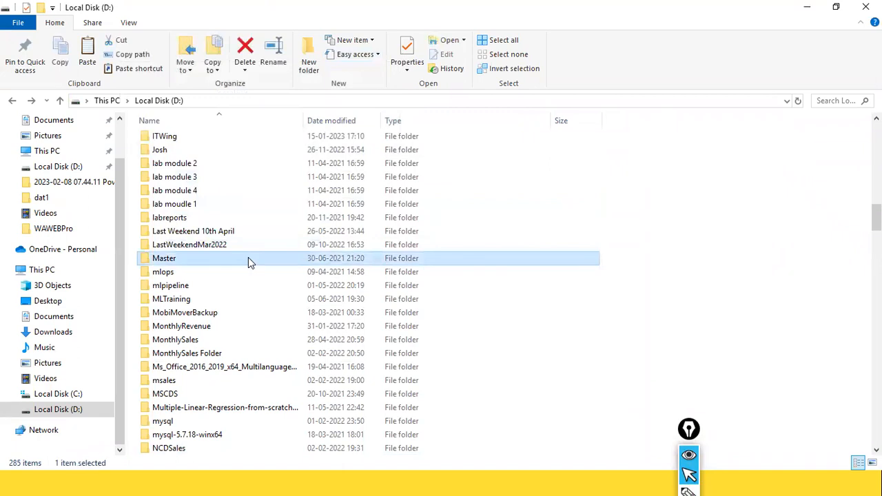
key("n")
key("Return")
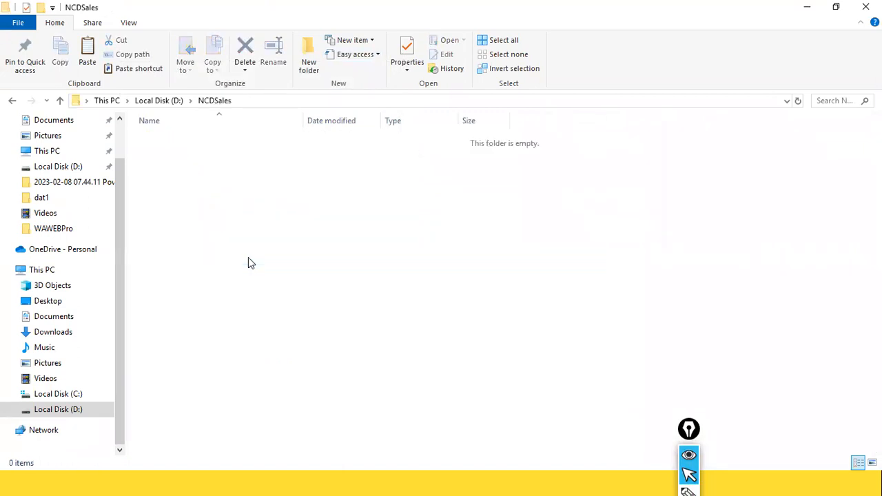
key("ctrl+z")
left_click(58, 409)
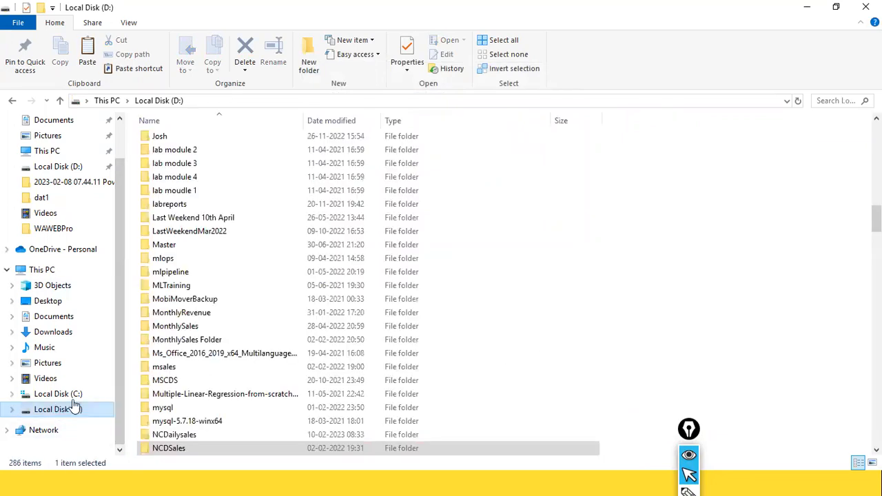
double_click(173, 449)
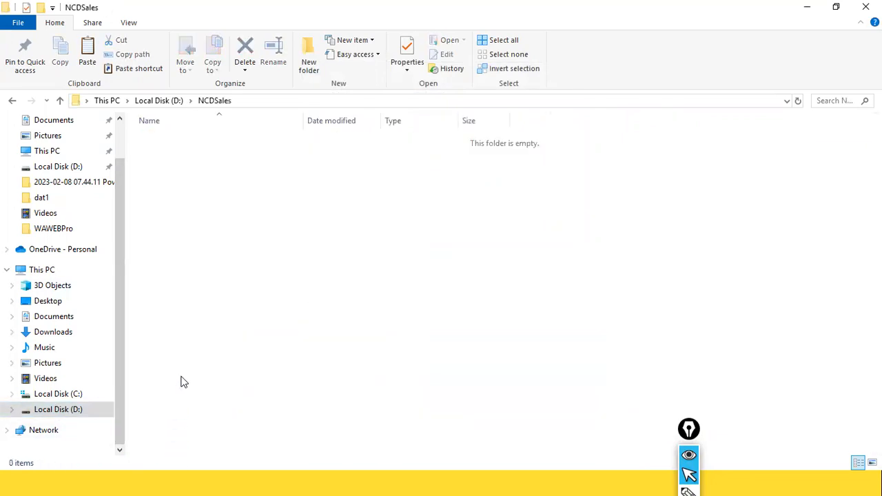
left_click(164, 105)
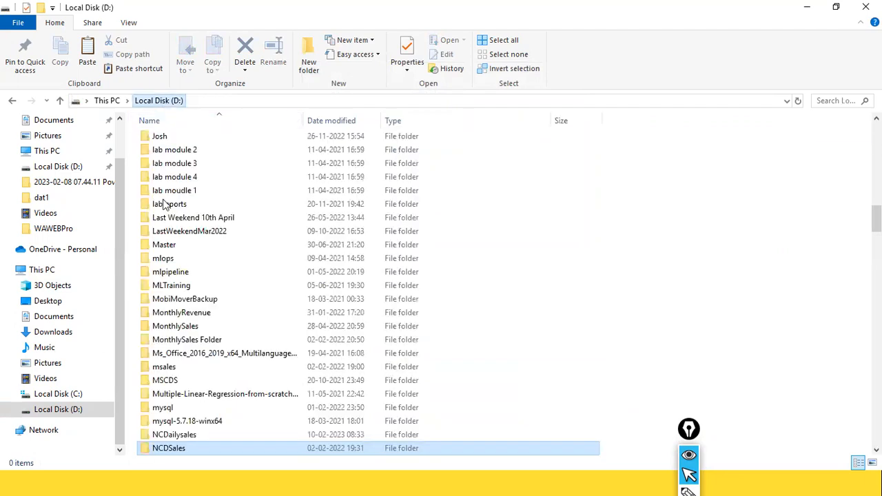
Copy Feb.csv, Mar.csv and May.csv from the stu folder on drive D
left_click(168, 218)
type("stu")
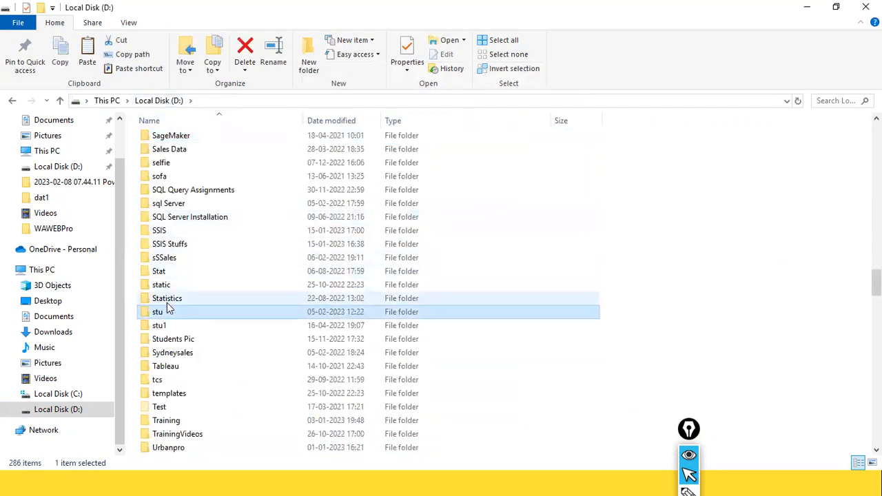
double_click(171, 314)
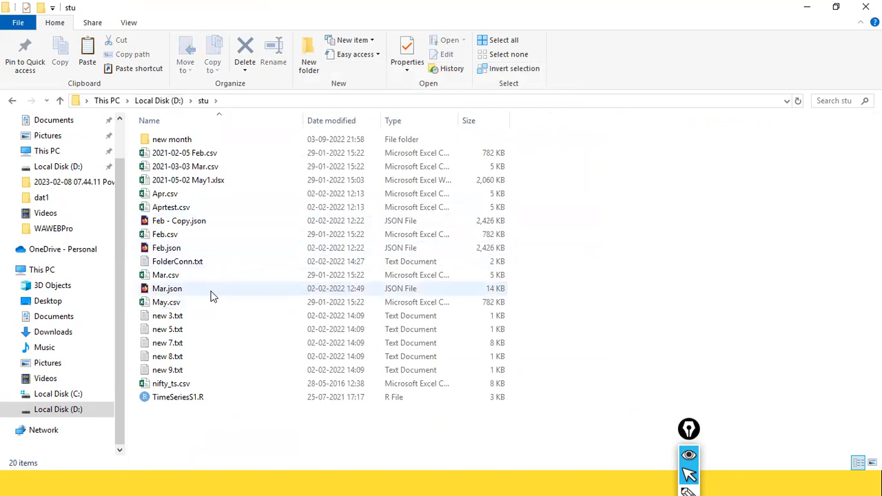
left_click(194, 276)
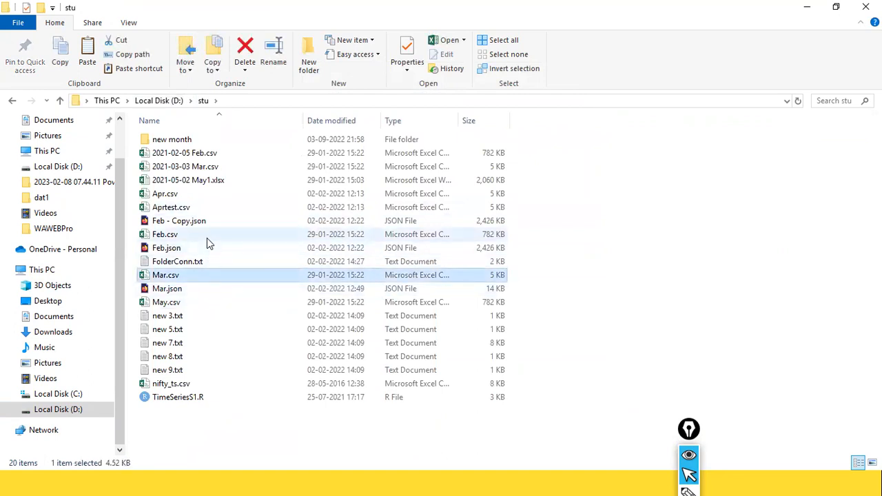
left_click(207, 236, "ctrl")
left_click(186, 302, "ctrl")
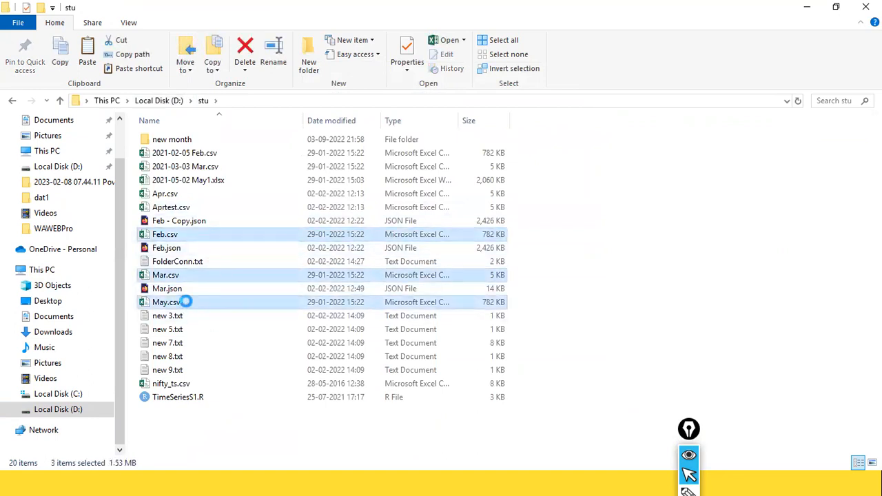
right_click(186, 301)
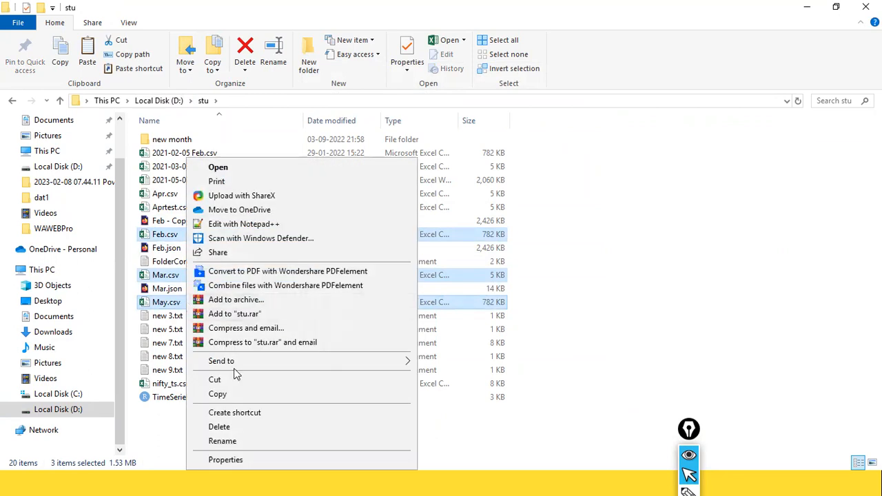
left_click(231, 398)
Check the Apr subfolder of NCDailysales on drive D and delete May.csv from the NCDailysales folder
left_click(64, 413)
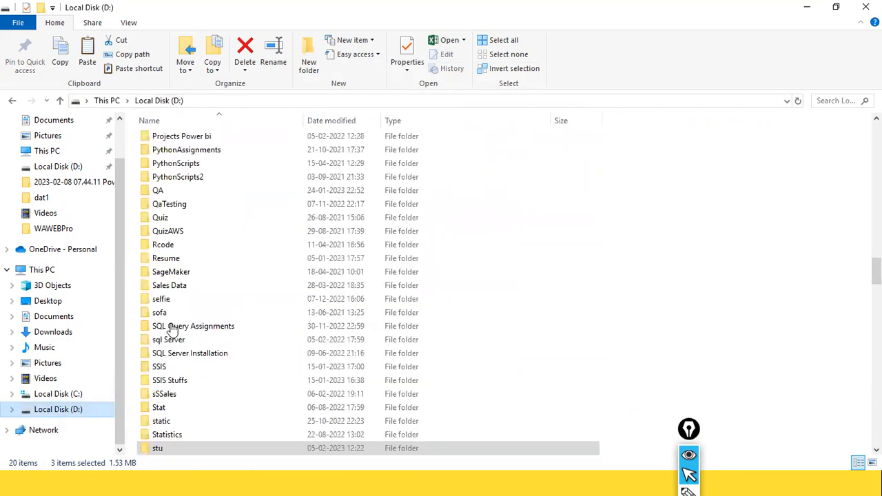
left_click(168, 262)
type("nc")
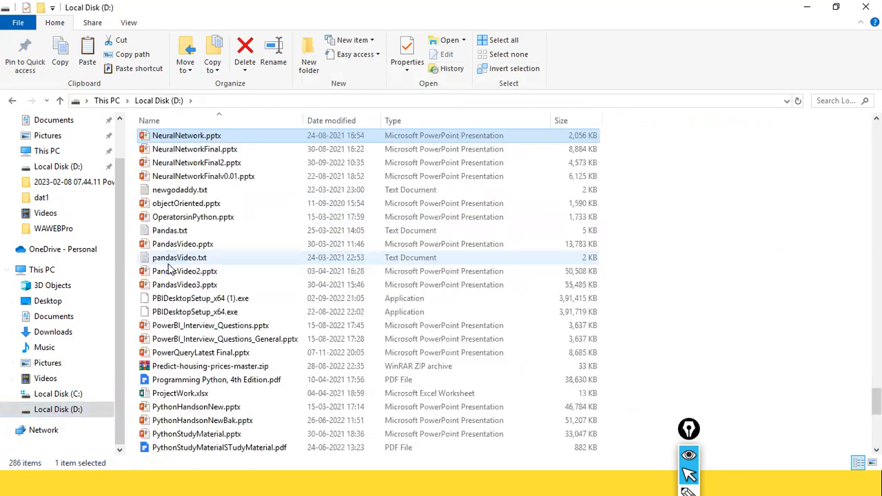
key("Return")
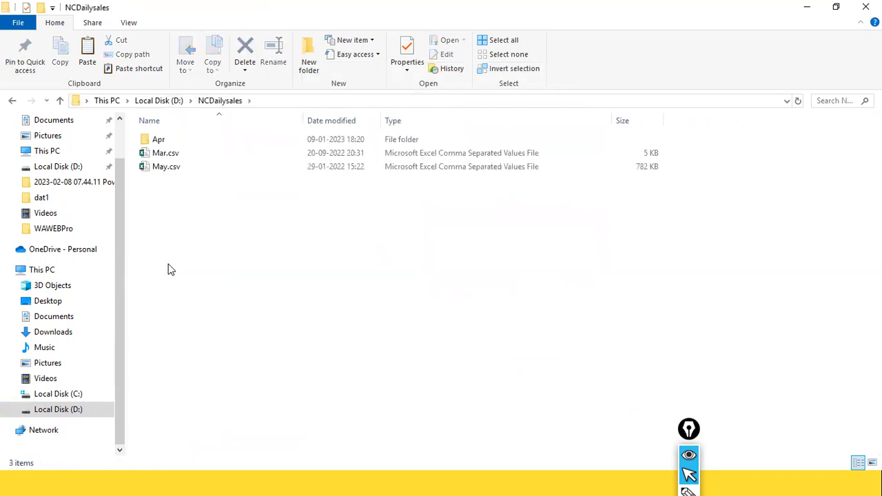
double_click(176, 138)
left_click(224, 102)
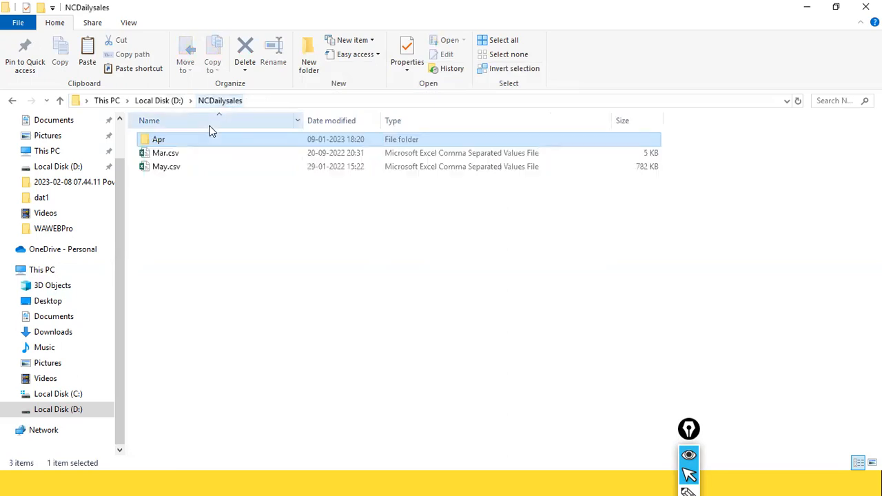
left_click(181, 168)
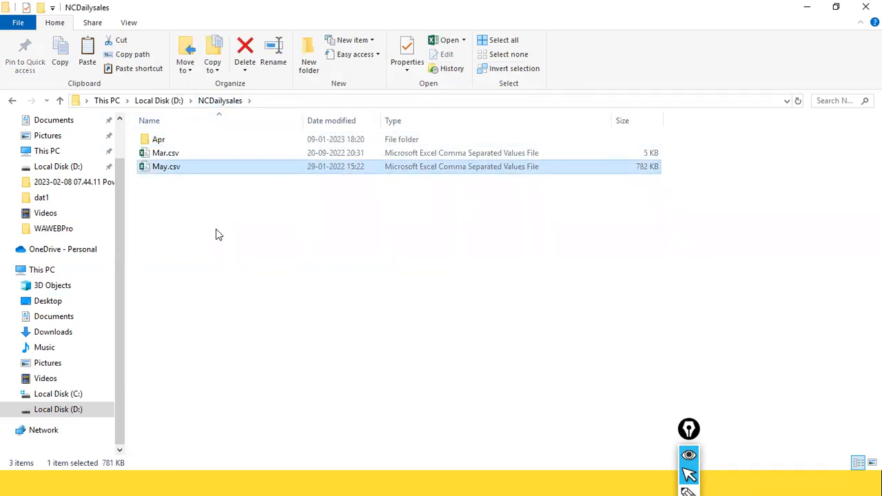
key("Delete")
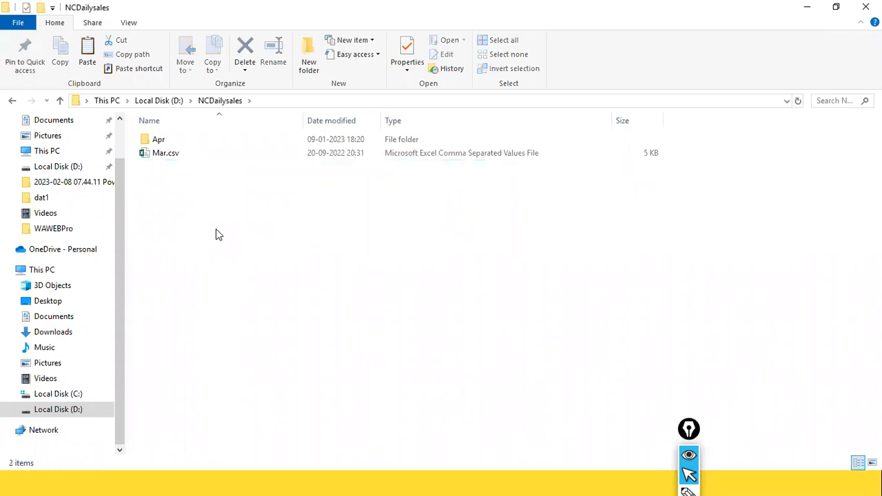
Switch to Power BI Desktop, refresh the report data without May.csv, and check the sales table against the NCDailysales folder
key("alt+Tab")
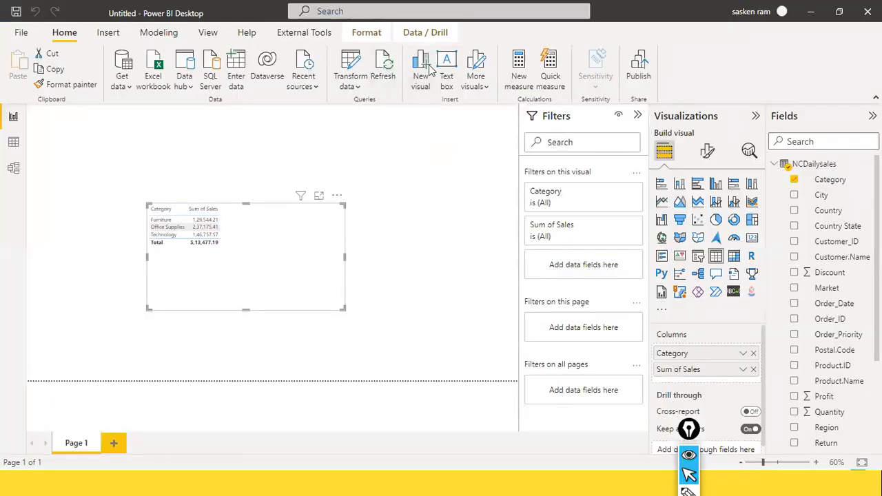
left_click(383, 65)
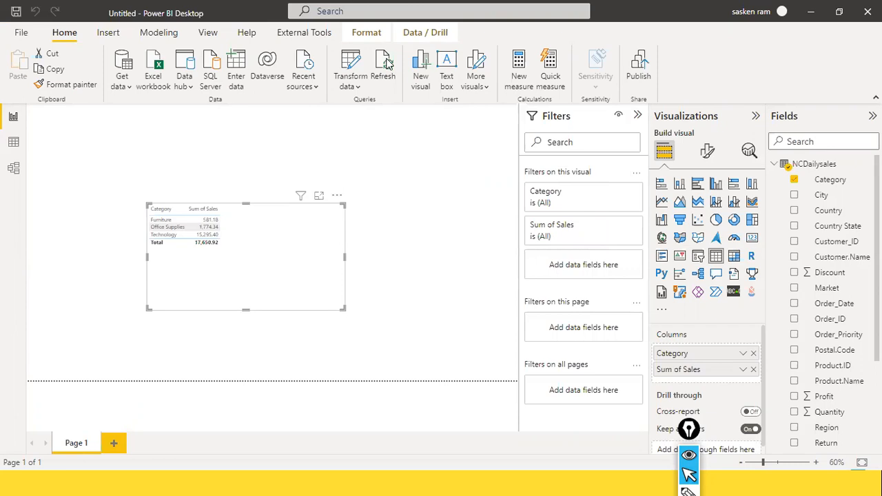
left_click(423, 270)
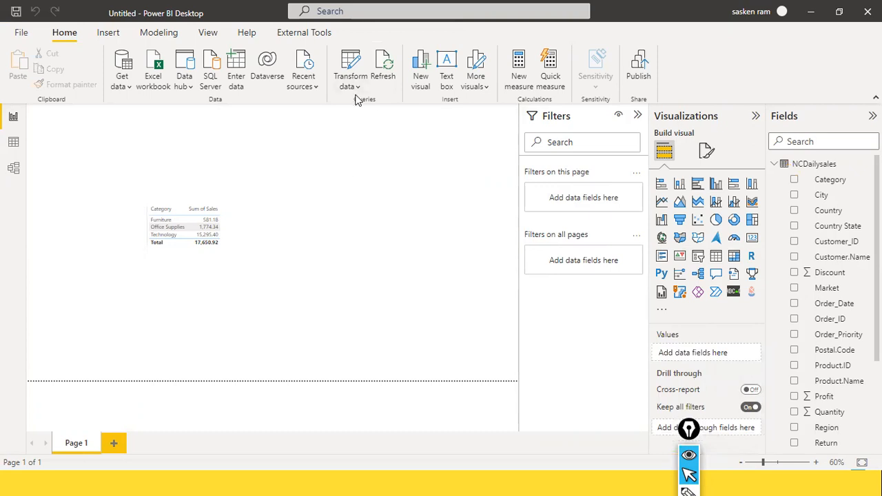
key("alt+Tab")
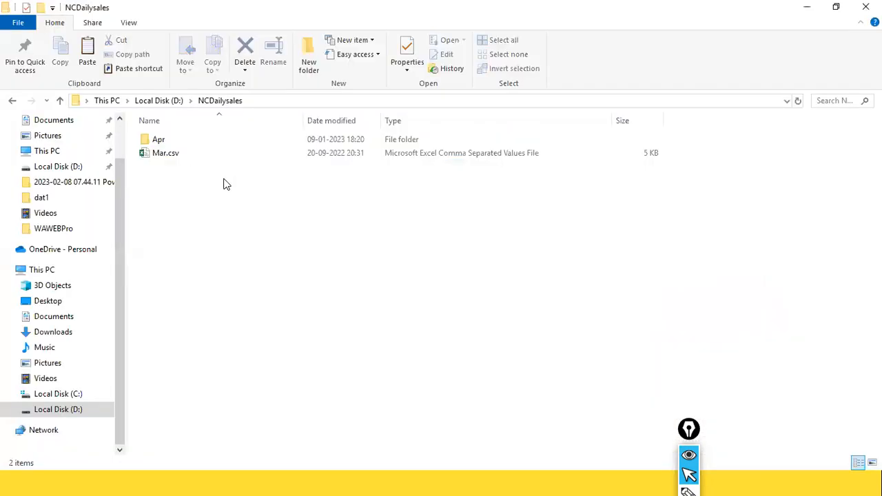
key("alt+Tab")
Open the NCDailysales query in Power Query Editor and remove its Row.ID column
left_click(358, 86)
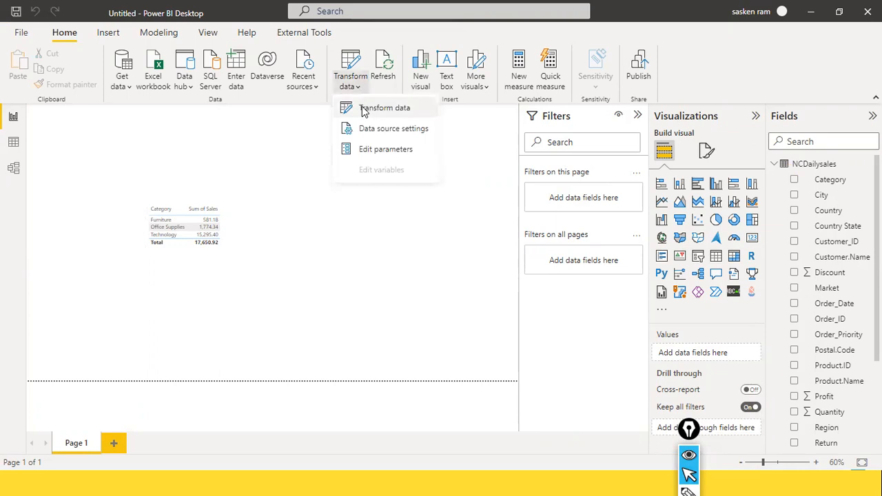
left_click(361, 108)
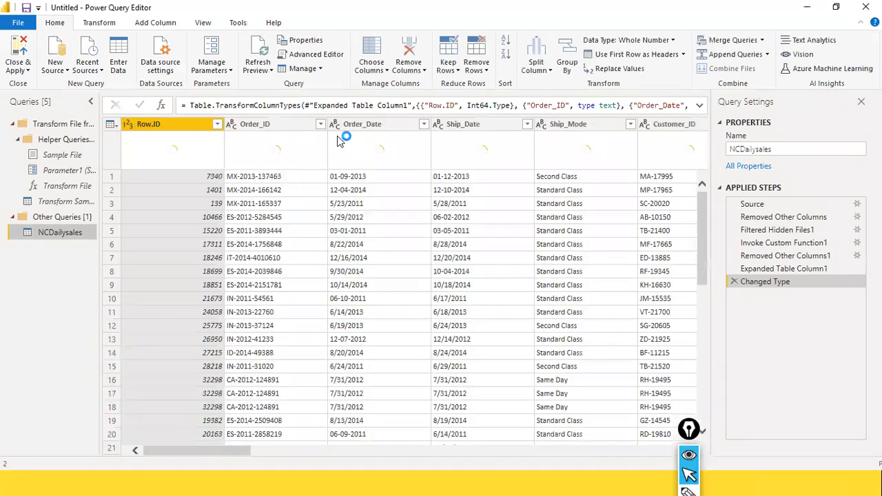
right_click(168, 127)
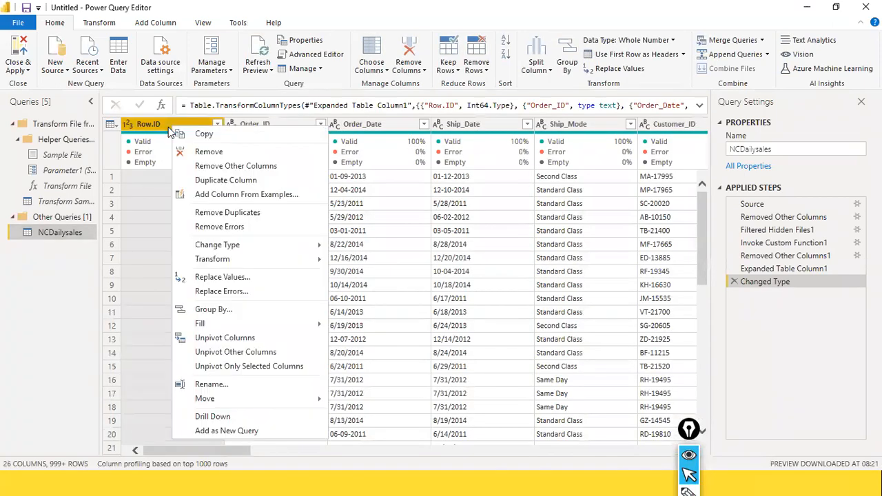
left_click(181, 150)
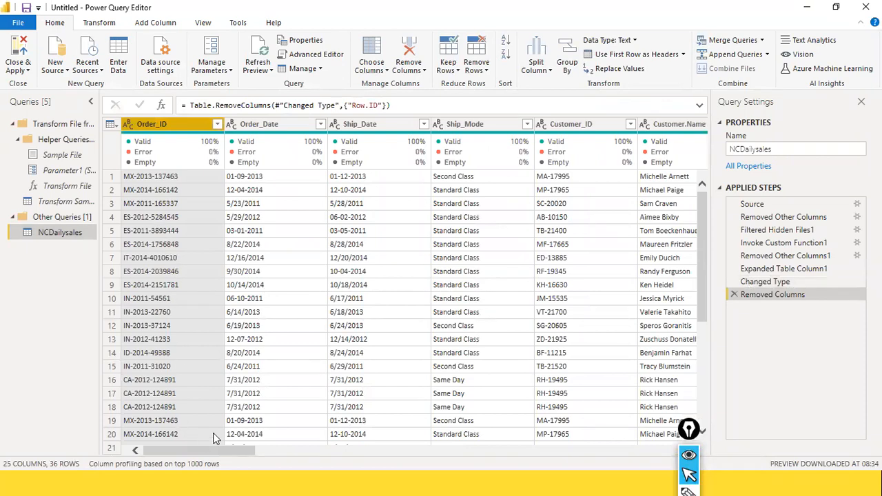
Replace every "-" with "/" in the Order_Date column of the NCDailysales query
left_click_drag(199, 454, 85, 411)
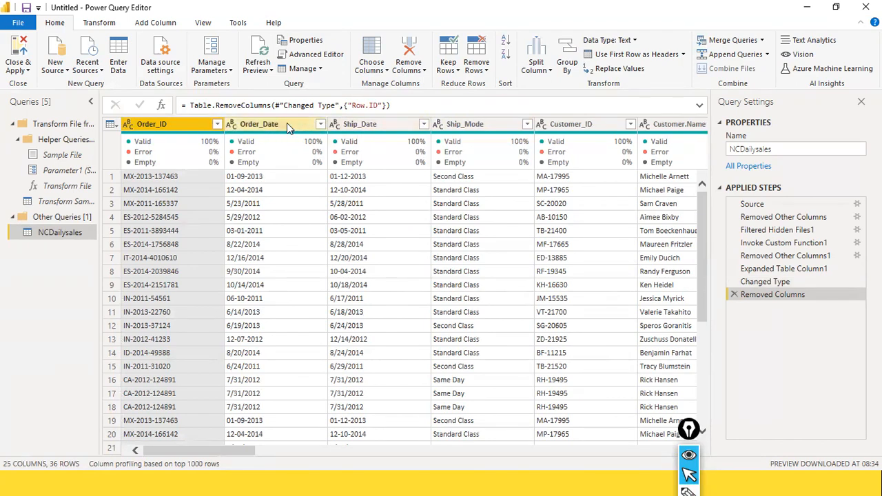
left_click_drag(238, 445, 583, 446)
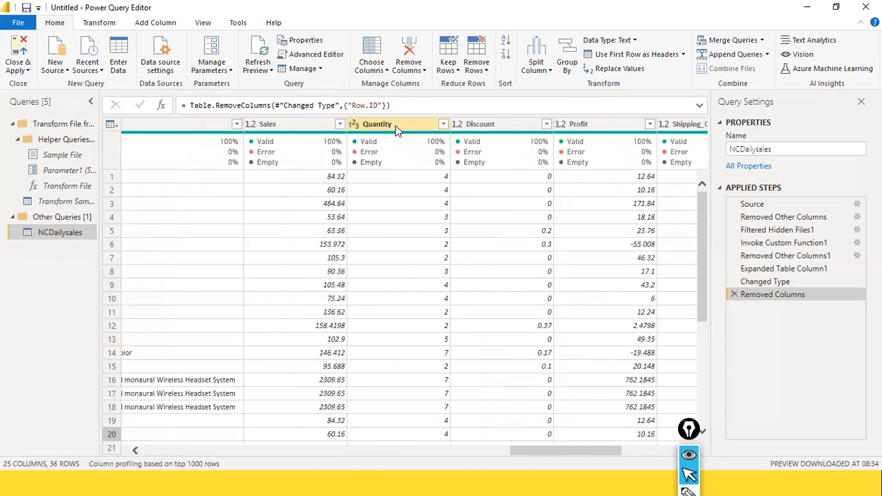
left_click_drag(555, 452, 155, 438)
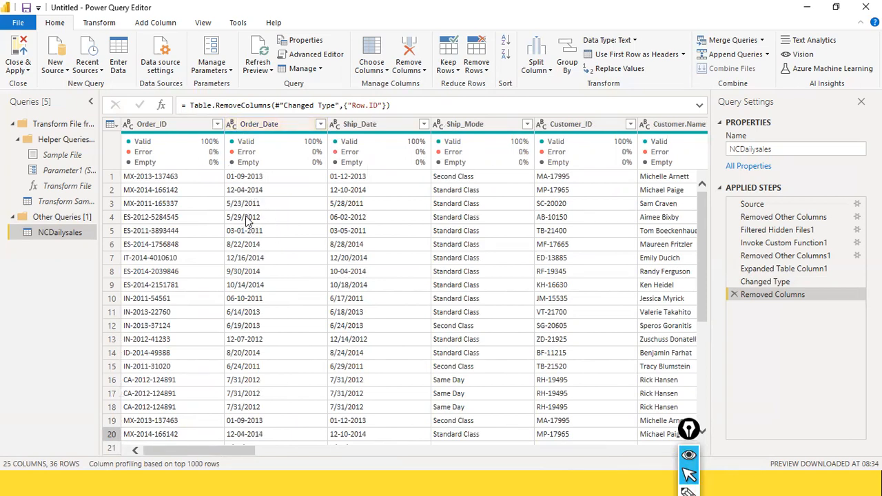
right_click(295, 132)
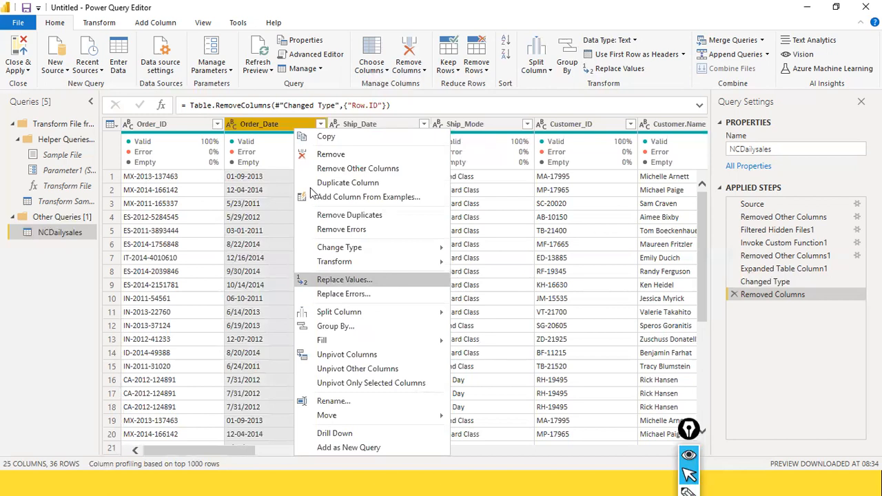
left_click(281, 4)
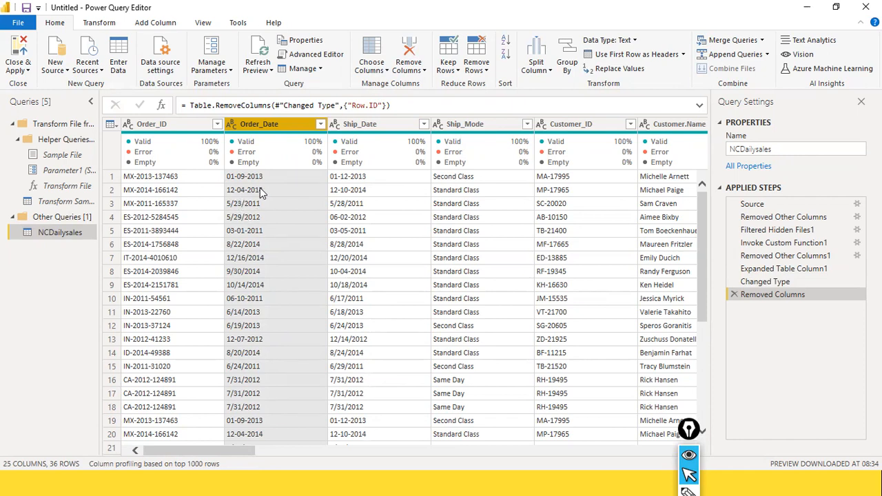
right_click(284, 126)
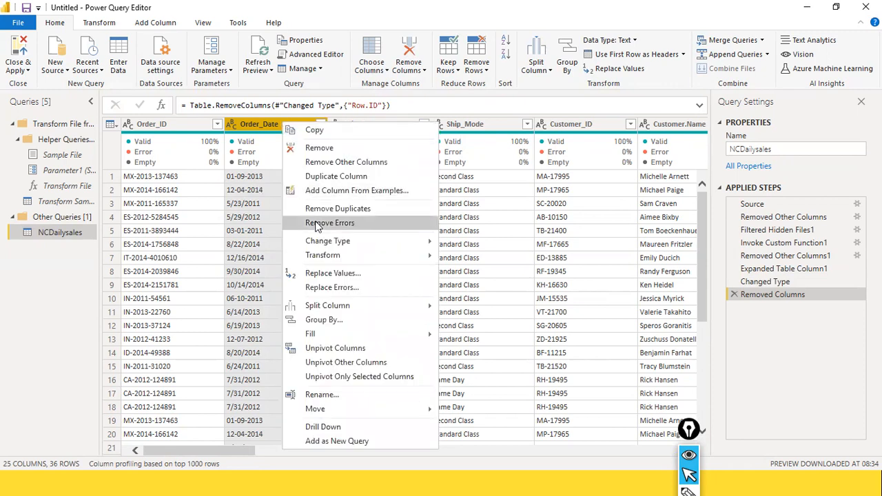
left_click(339, 273)
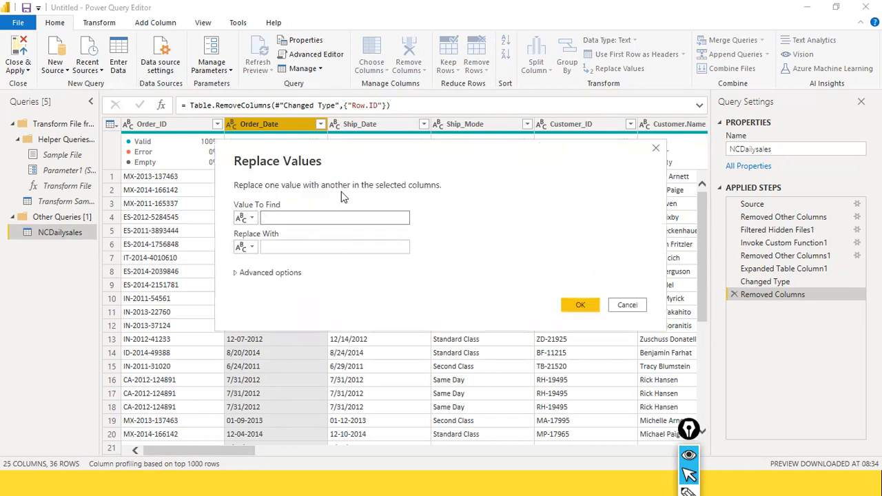
left_click(415, 208)
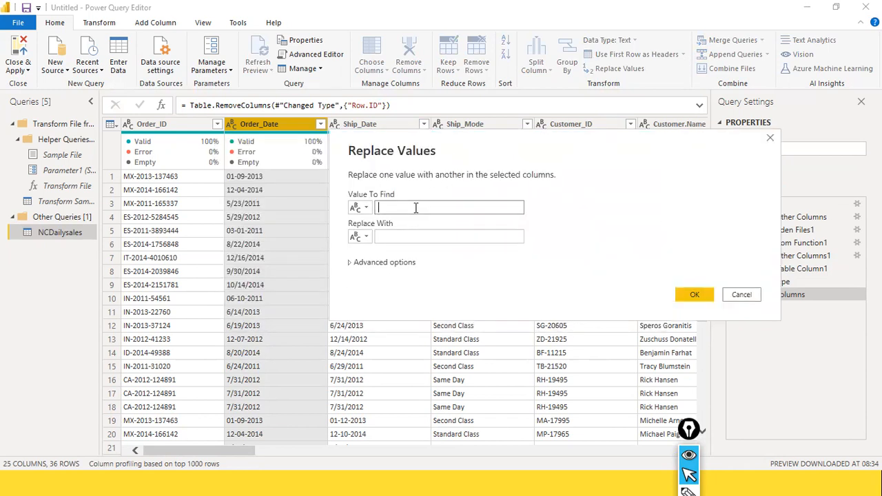
type("-")
left_click(402, 238)
type("/")
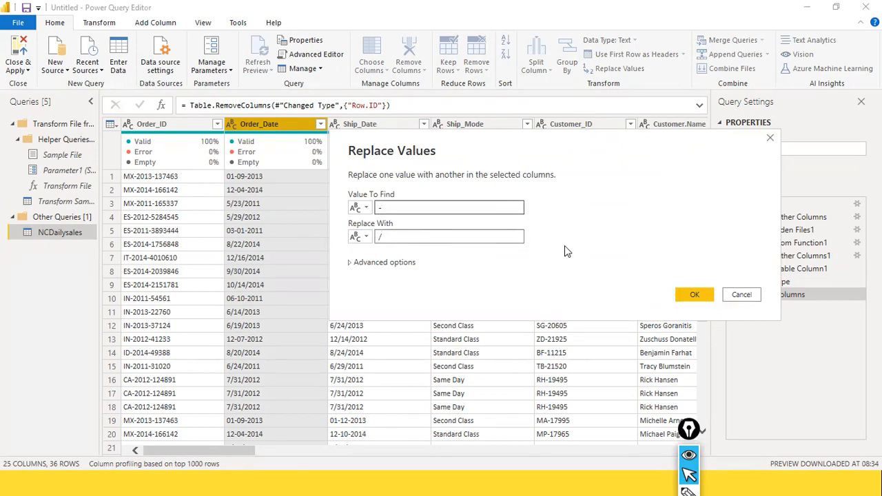
left_click(689, 295)
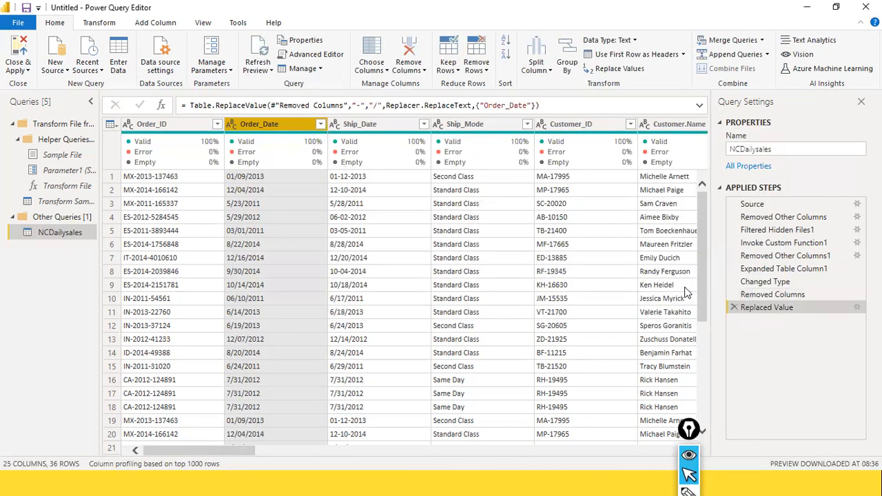
Change the Order_Date column's type to Date using the English (United States) locale
left_click(233, 126)
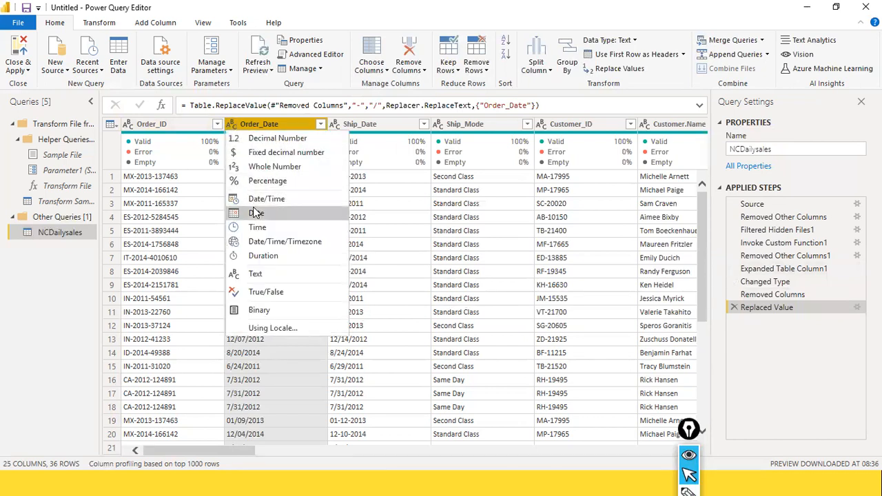
left_click(284, 330)
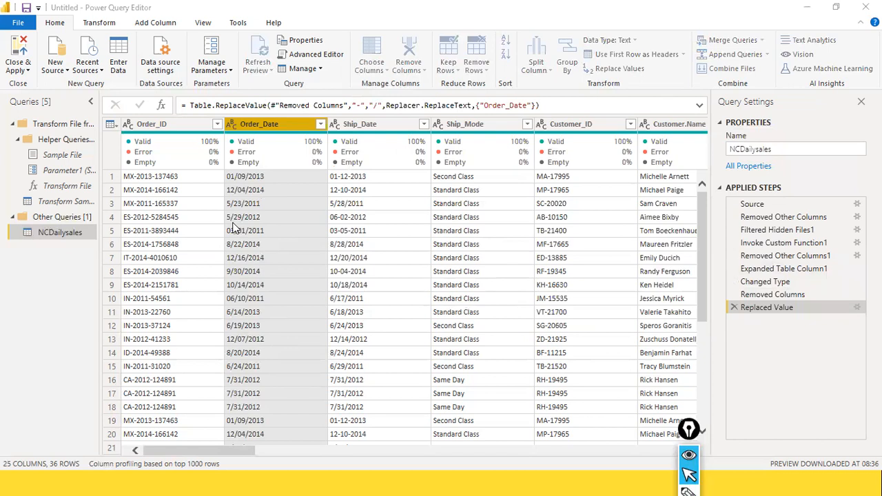
left_click(365, 232)
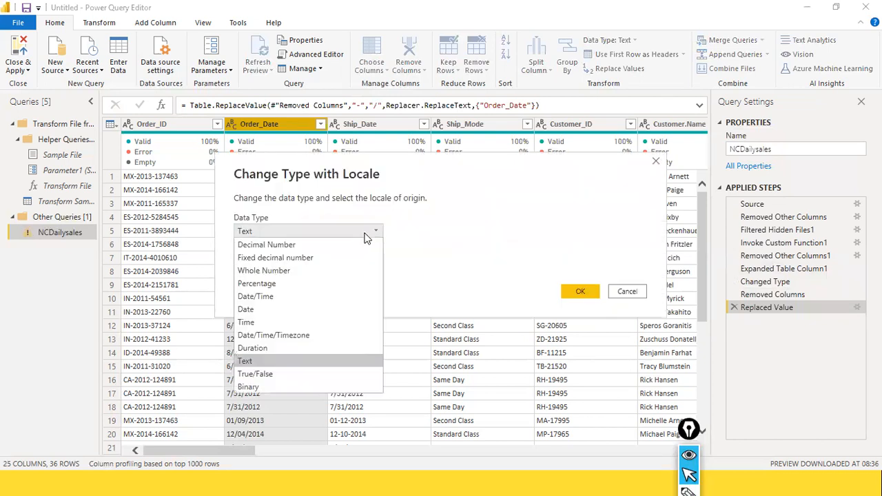
left_click(278, 308)
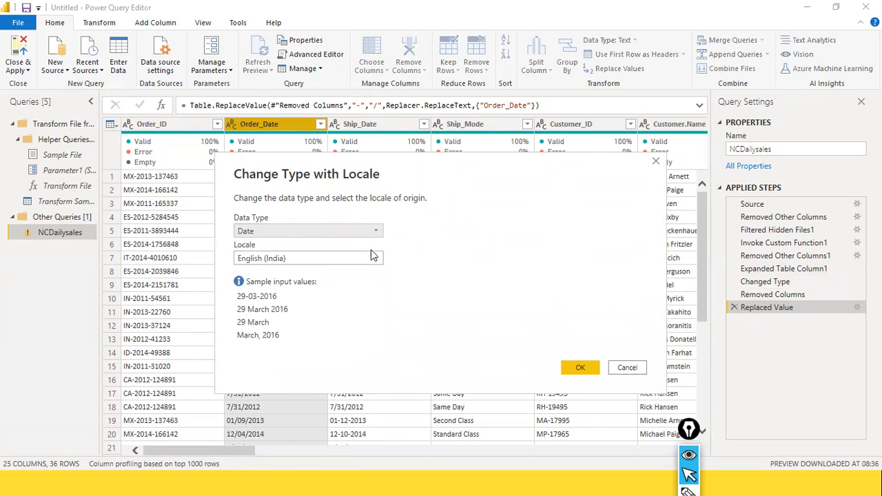
left_click(344, 258)
scroll(337, 398, "down", 12)
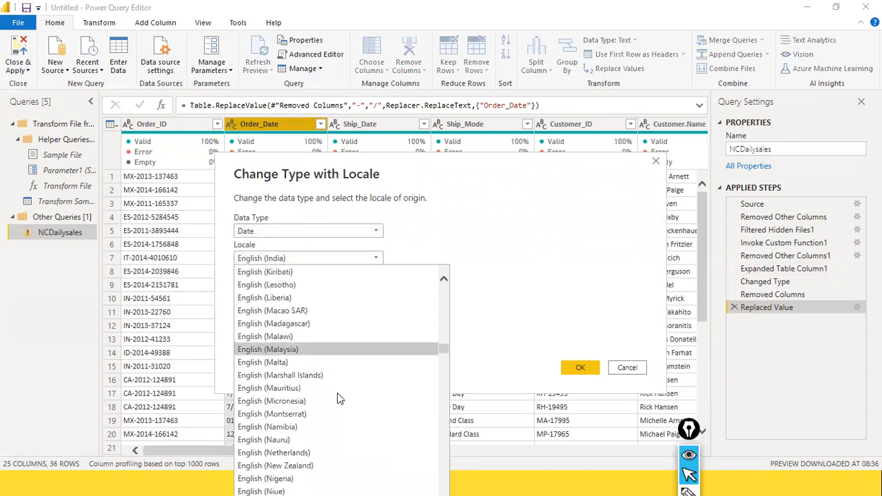
scroll(337, 398, "down", 8)
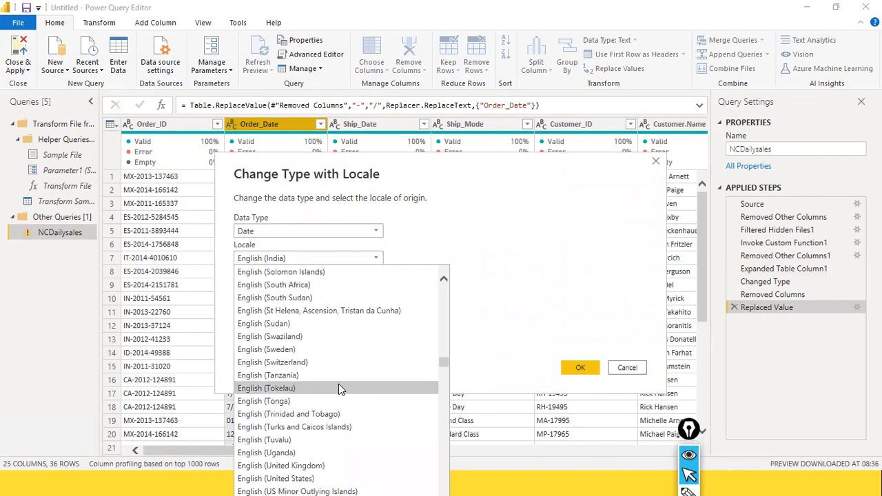
scroll(338, 386, "down", 2)
left_click(303, 403)
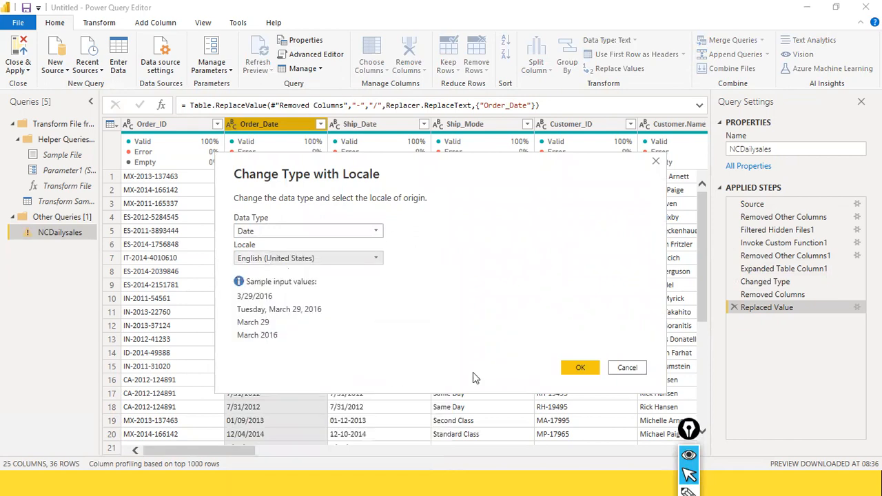
left_click(578, 368)
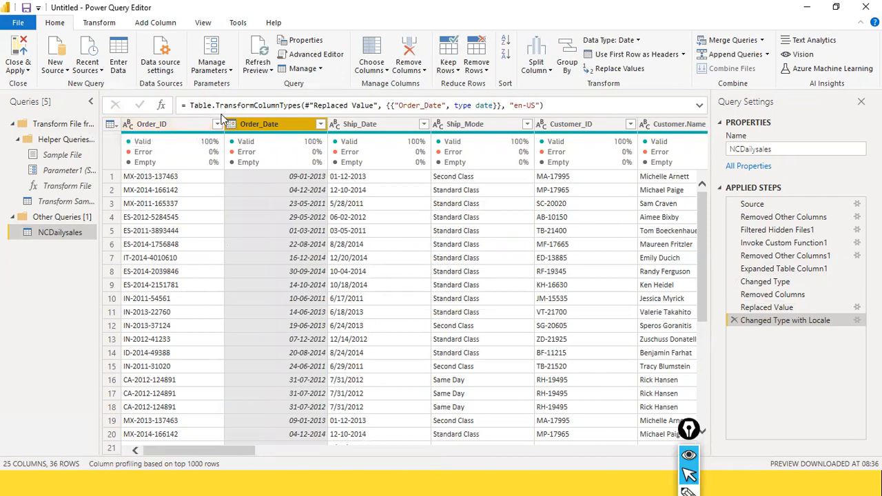
Review the Replaced Value and Changed Type with Locale steps, and close the editor, applying the pending query changes to the report
mouse_move(248, 138)
left_click(797, 311)
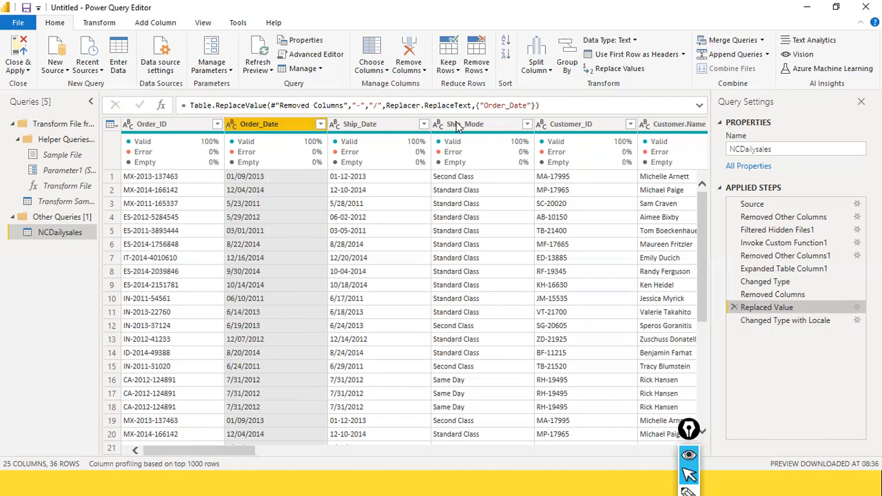
left_click(777, 321)
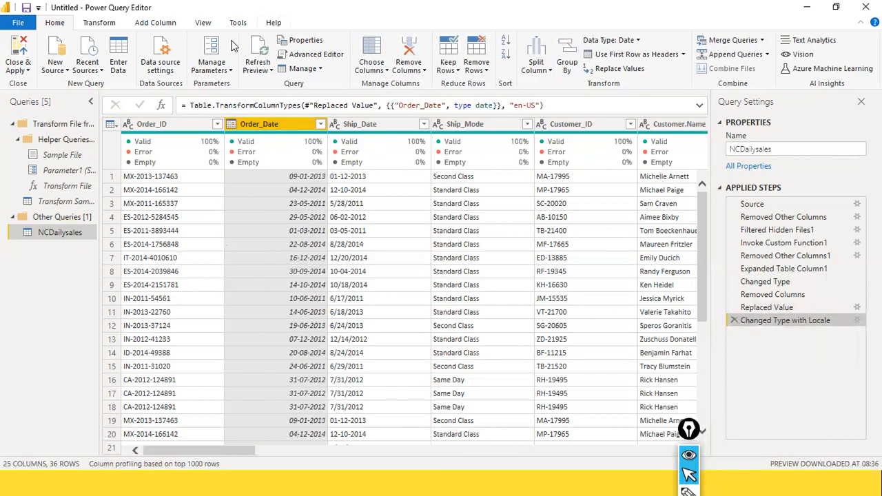
left_click(18, 22)
left_click(35, 42)
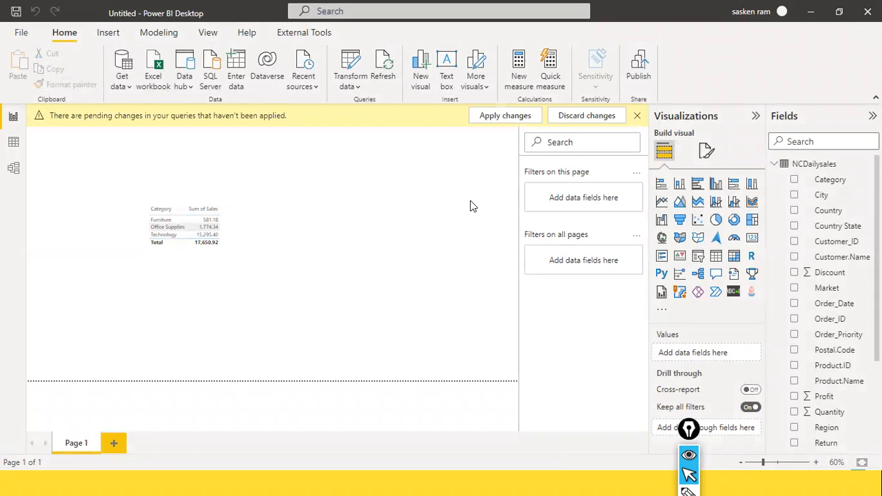
left_click(502, 115)
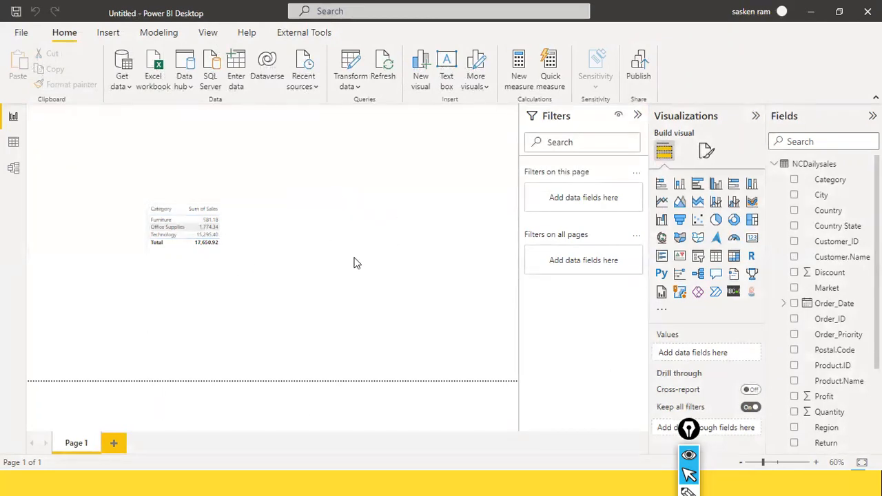
Switch to File Explorer and check the Apr subfolder of NCDailysales on drive D
key("alt+Tab")
left_click(187, 143)
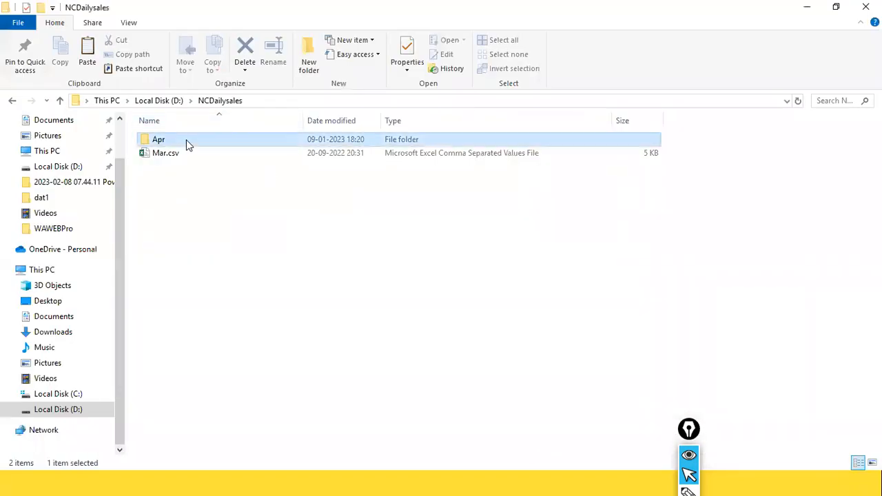
double_click(187, 144)
left_click(211, 102)
key("alt+Tab")
key("alt+Tab")
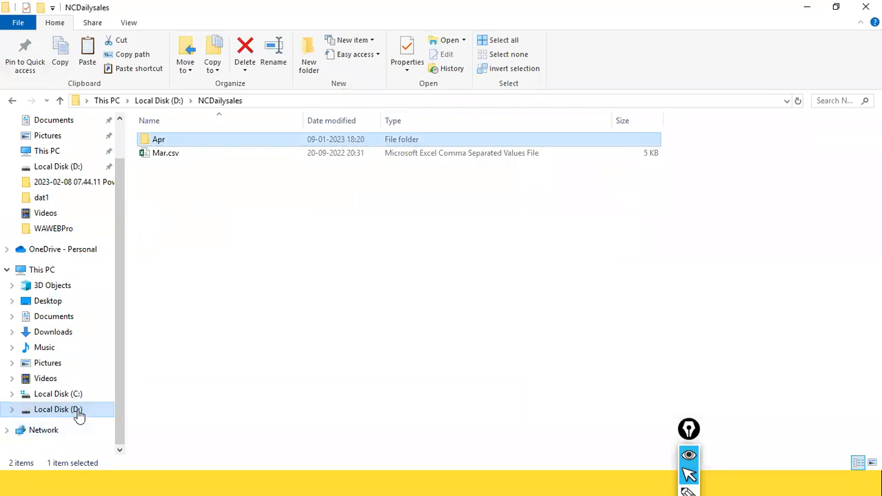
Copy May.csv from D:\stu into the NCDailysales folder on drive D
left_click(58, 409)
type("stu")
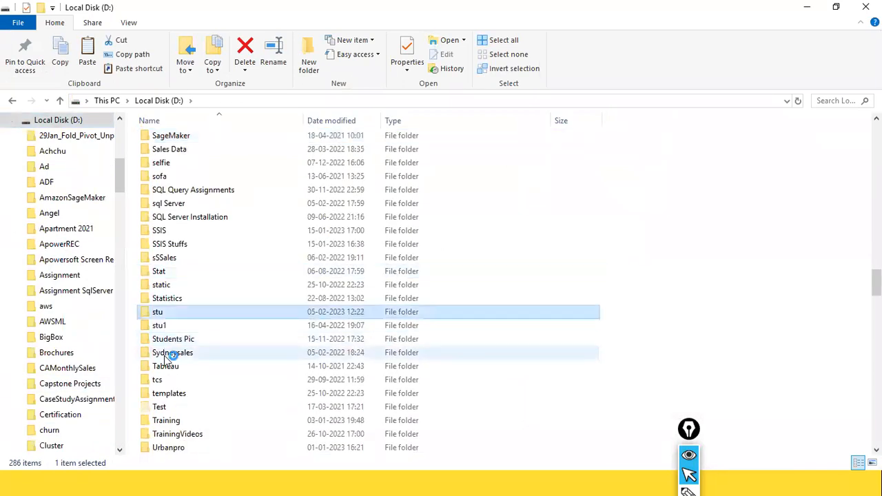
double_click(173, 313)
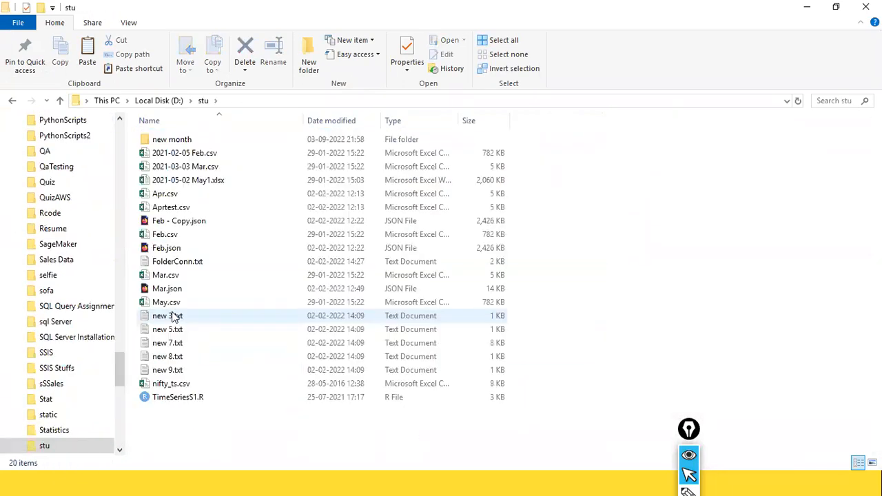
left_click(172, 306)
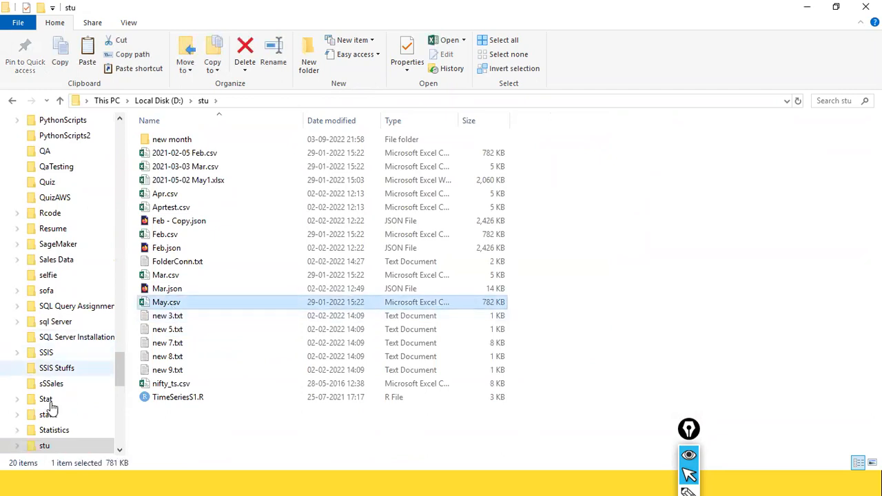
scroll(64, 150, "up", 1)
scroll(62, 155, "up", 5)
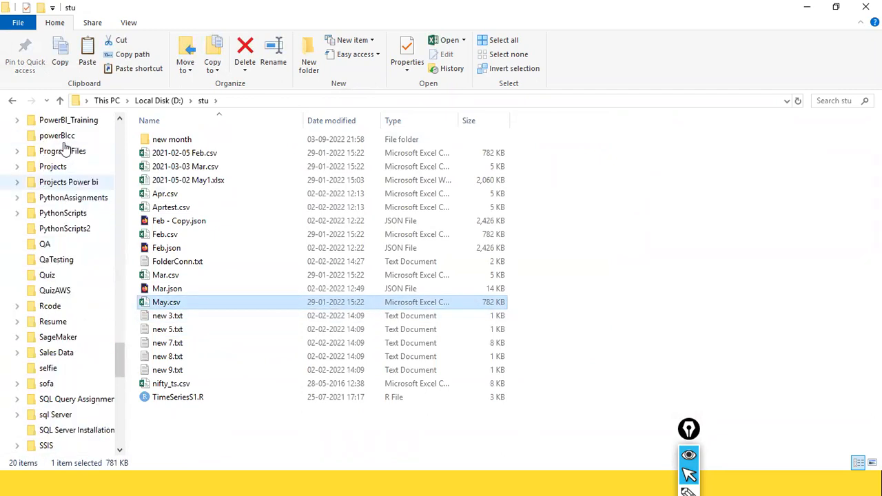
left_click(48, 166)
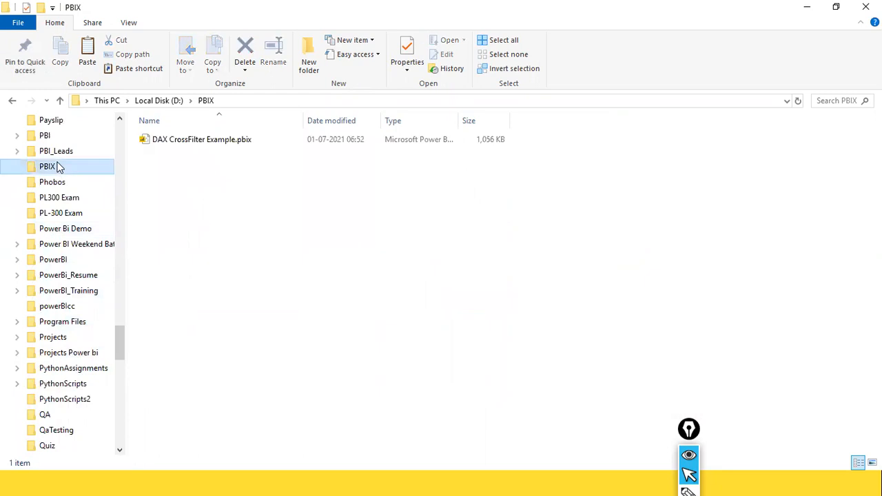
key("n")
key("c")
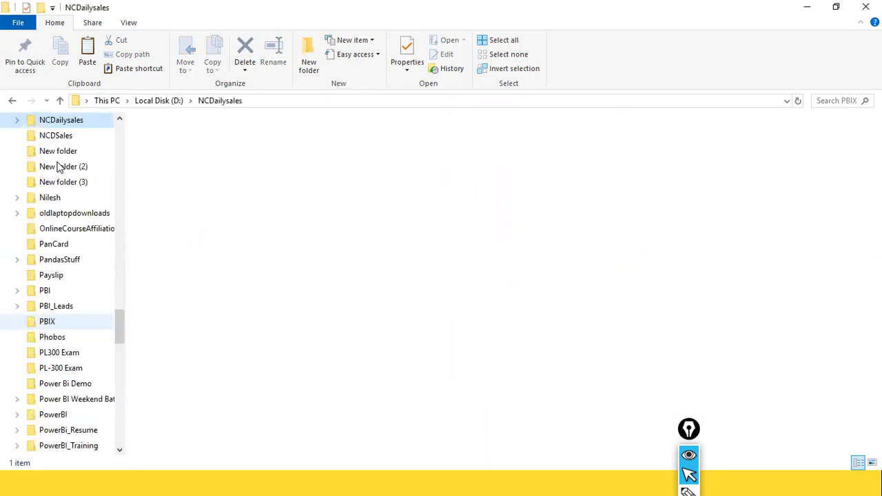
key("ctrl+v")
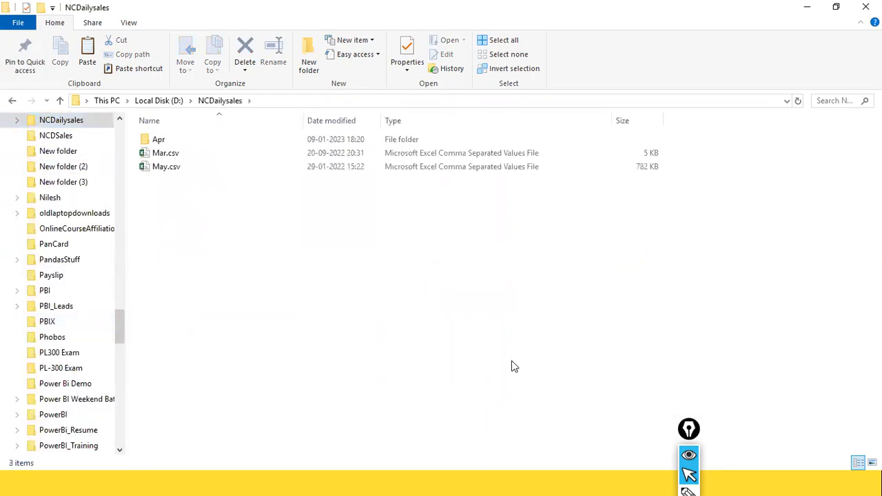
Switch to Power BI Desktop, refresh the report data with May.csv included, and open Power Query Editor
key("alt+Tab")
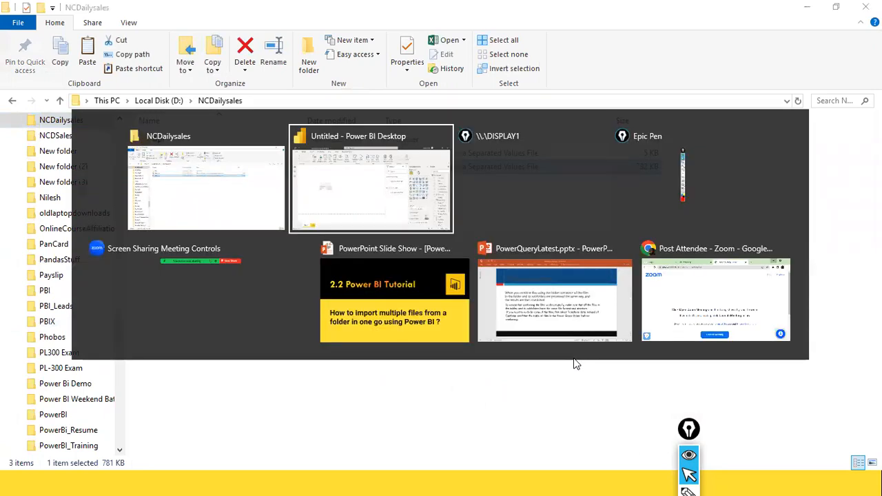
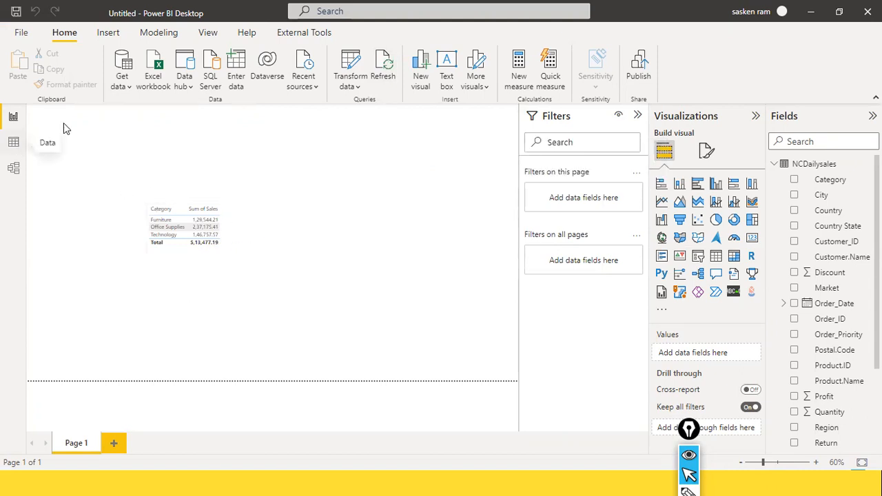
left_click(355, 88)
left_click(362, 107)
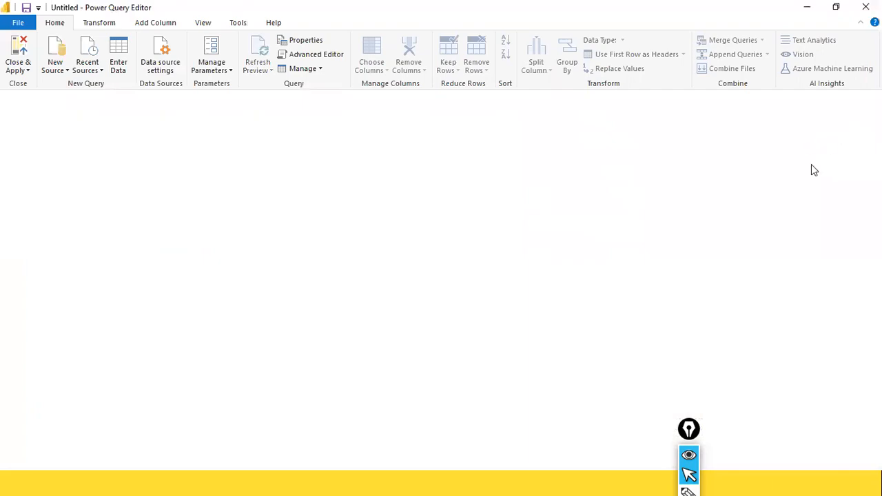
Open May.csv from the NCDailysales folder in Excel to inspect its raw Row.ID and date columns, and close it
key("alt+Tab")
key("alt+Tab")
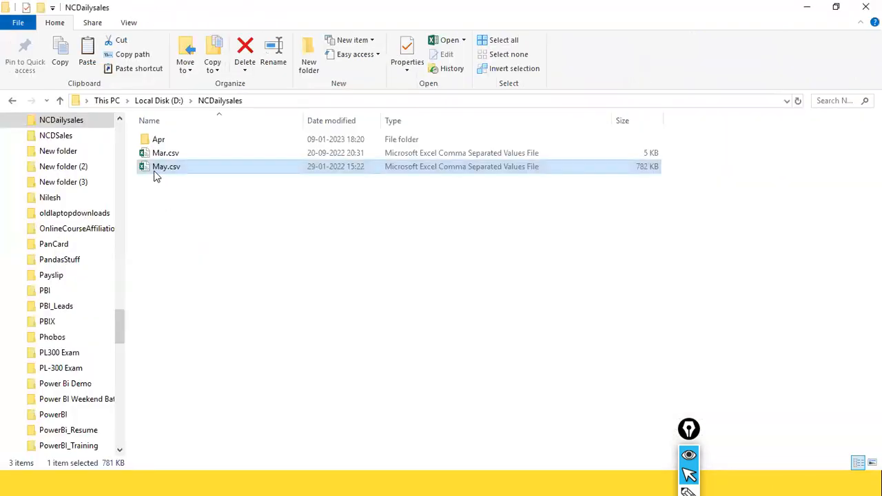
double_click(154, 171)
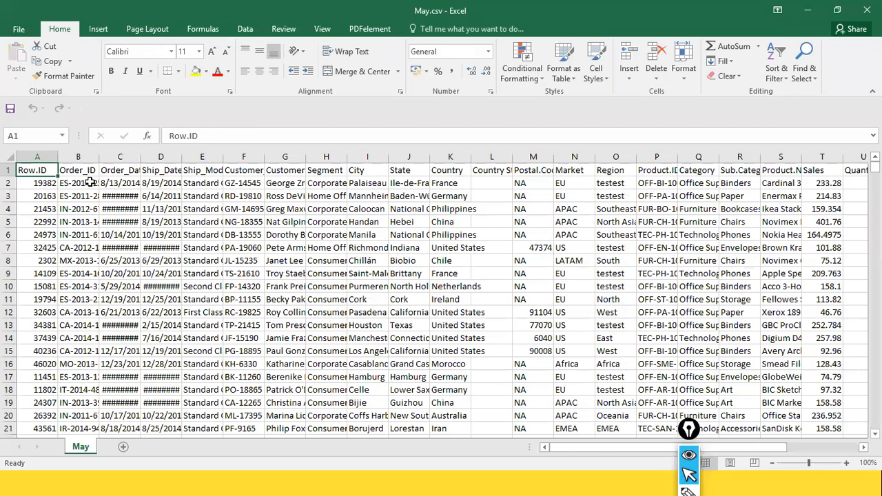
key("alt+Tab")
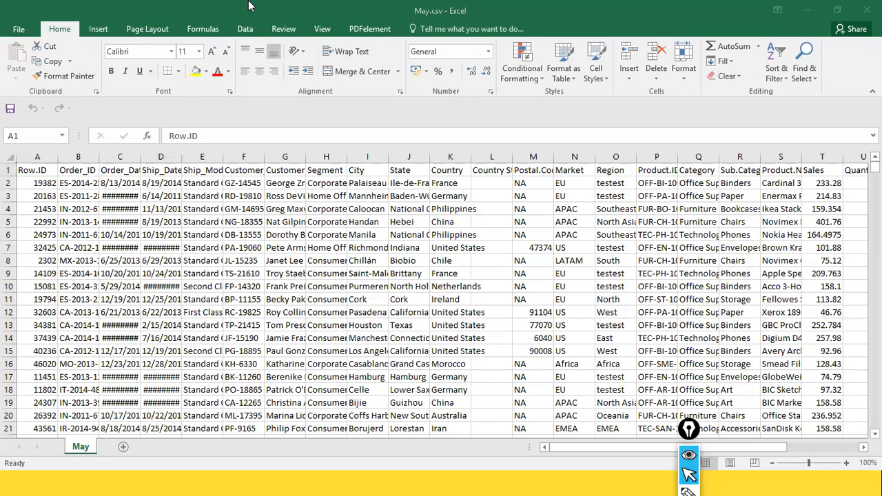
left_click(867, 10)
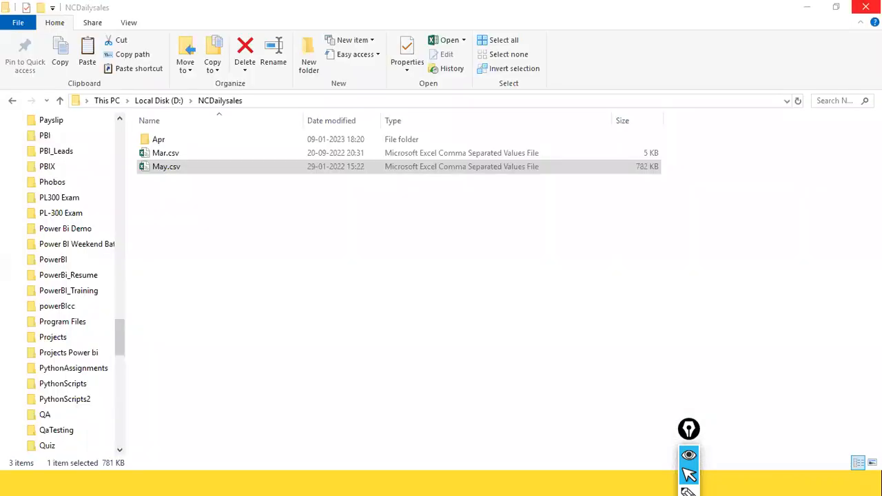
Return to Power Query Editor and review the applied steps of the NCDailysales query against the source folder's files
key("alt+Tab")
key("alt+Tab")
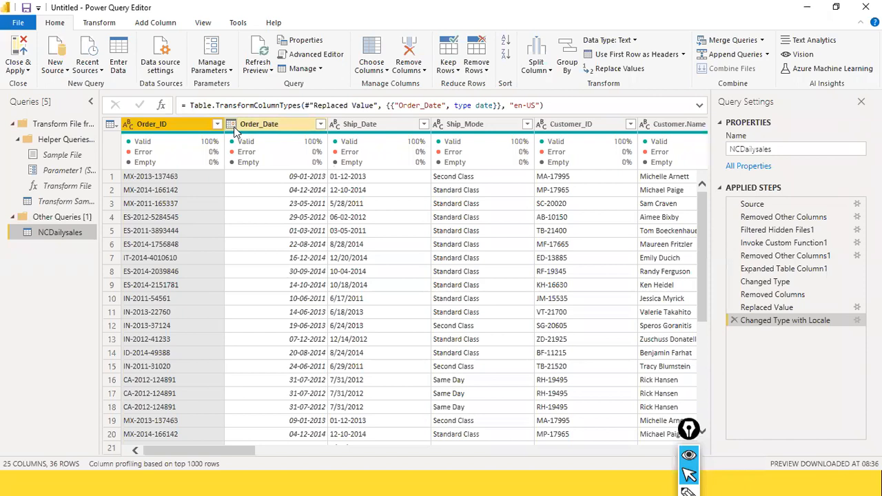
key("alt+Tab")
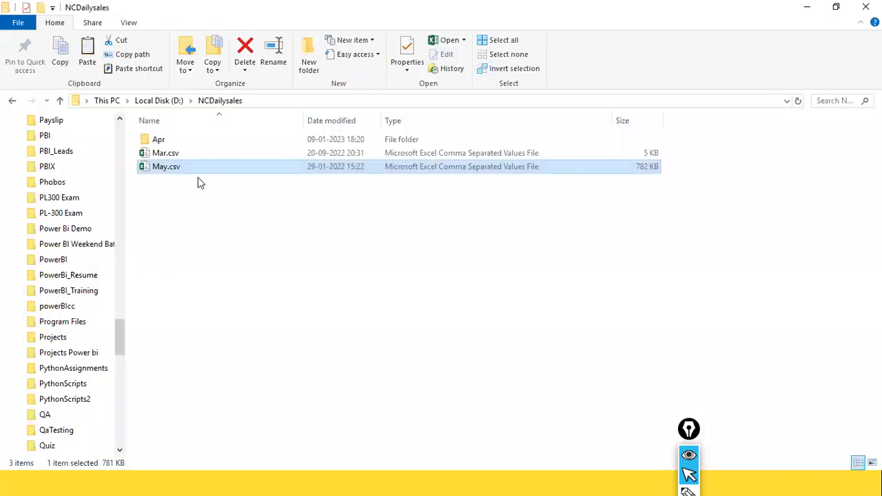
key("alt+Tab")
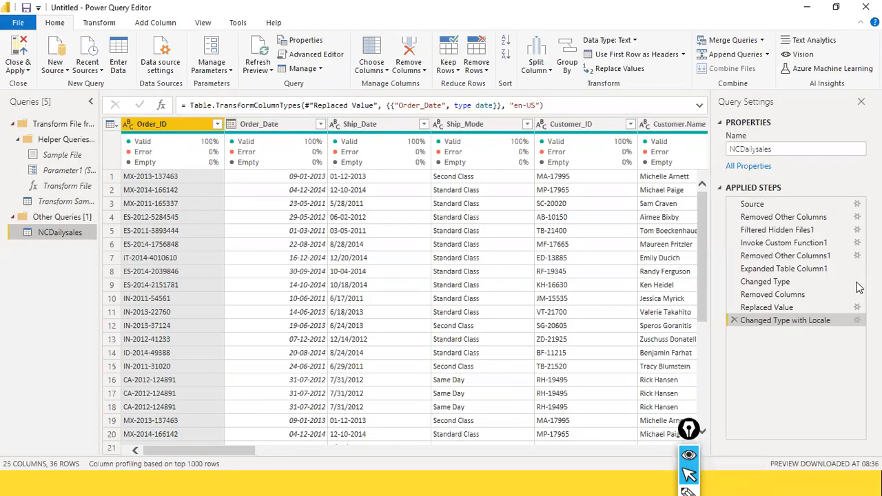
key("ctrl+shift+r")
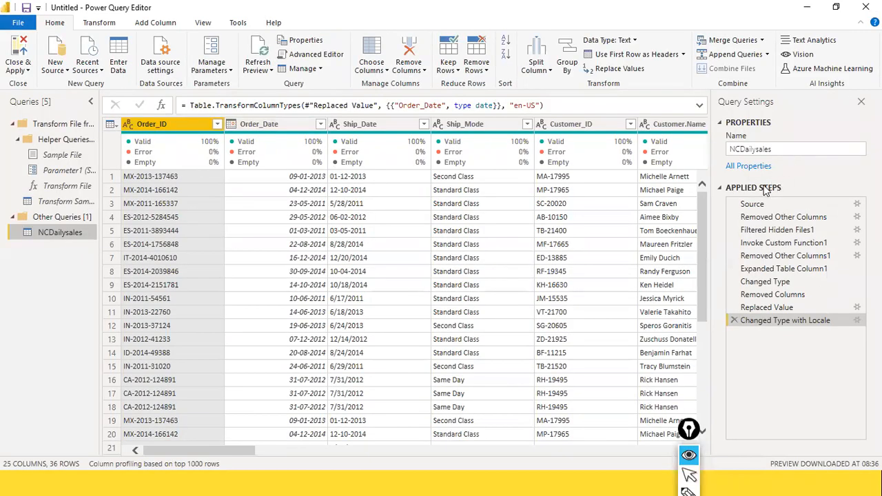
left_click_drag(718, 178, 881, 373)
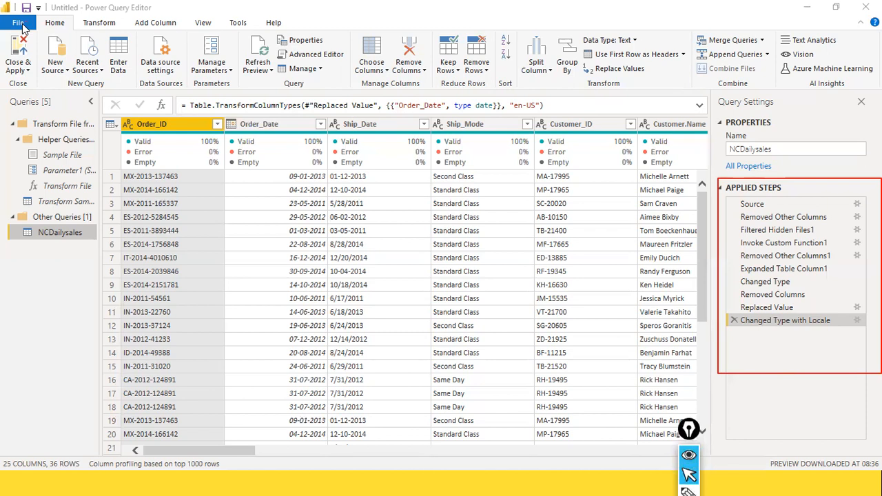
Return to the Power BI Desktop report page and examine the refreshed table of sales by category
left_click(23, 25)
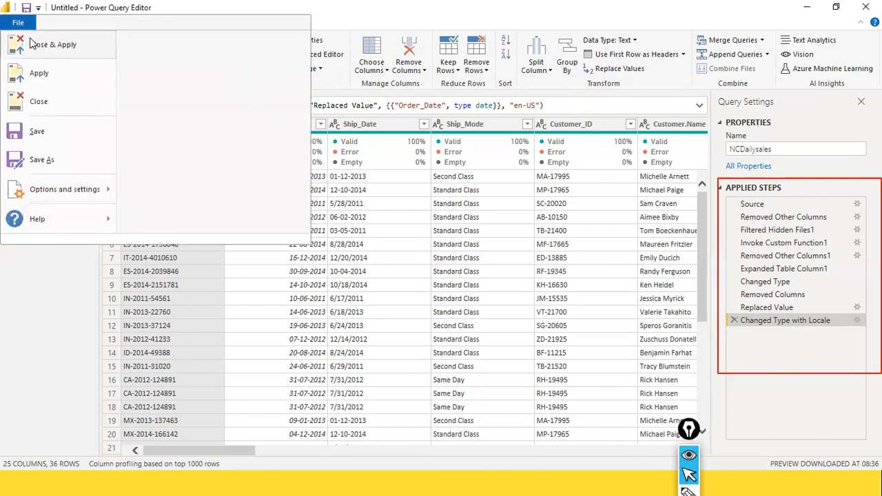
left_click(555, 226)
key("alt+Tab")
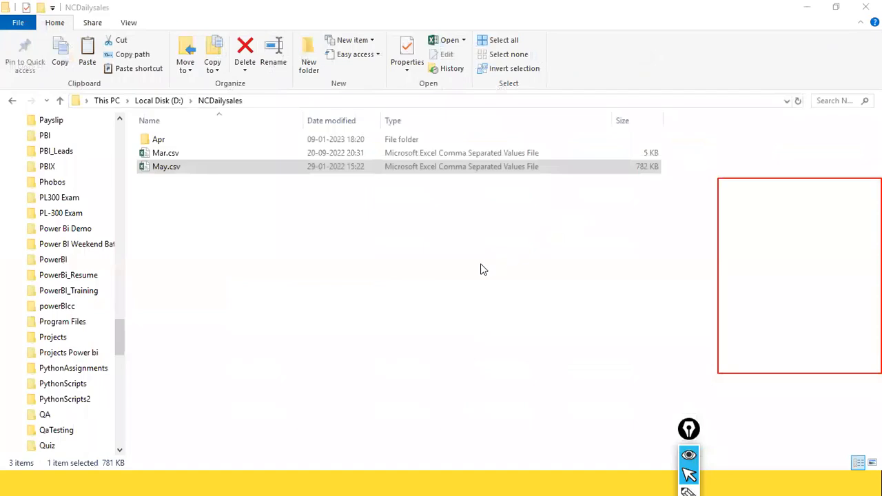
key("alt+Tab")
key("Tab")
key("Tab")
key("Tab")
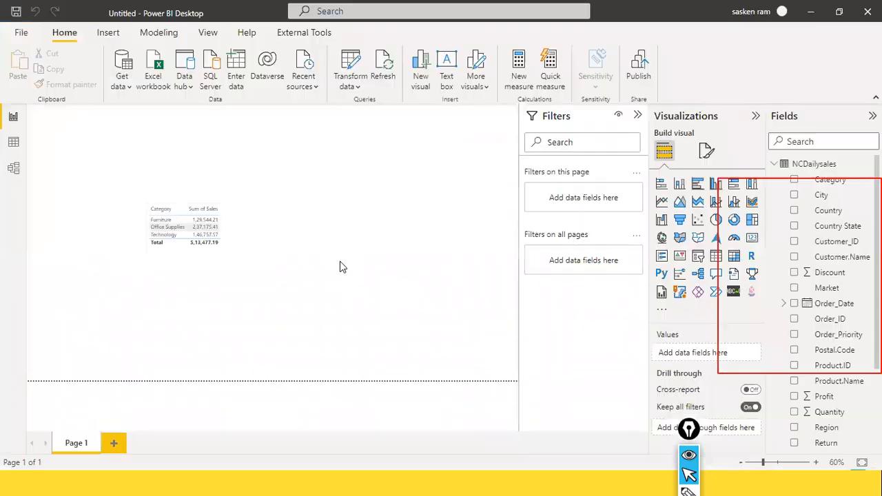
mouse_move(340, 261)
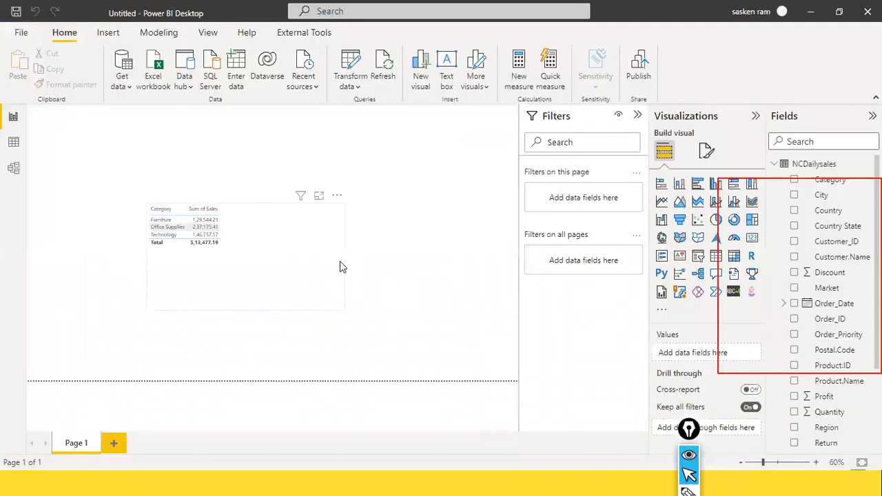